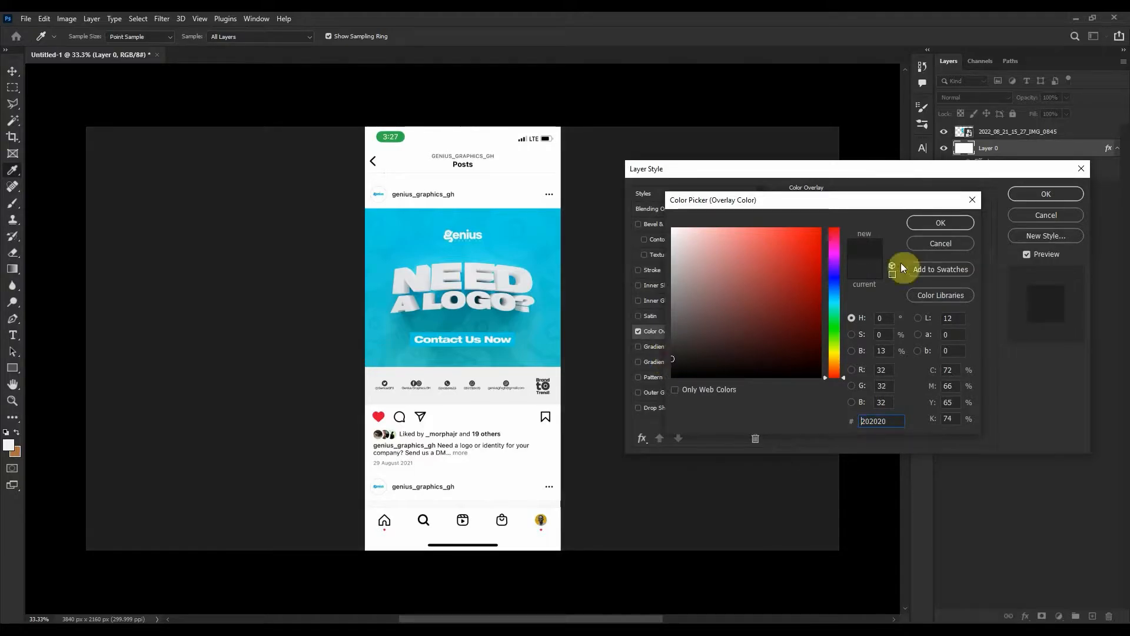
Confirm the dark grey #202020 color overlay on the background layer, Layer 0
click(931, 222)
click(1034, 192)
key(v)
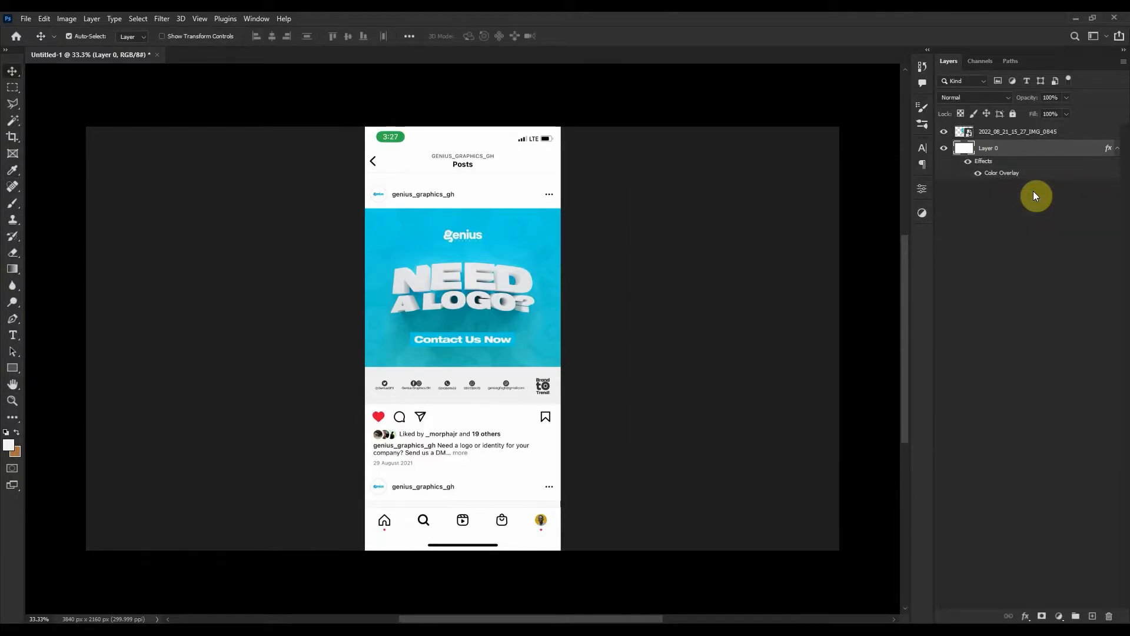
Scale the phone screenshot down proportionally around its centre to about 18.7%
click(491, 310)
key(ctrl+t)
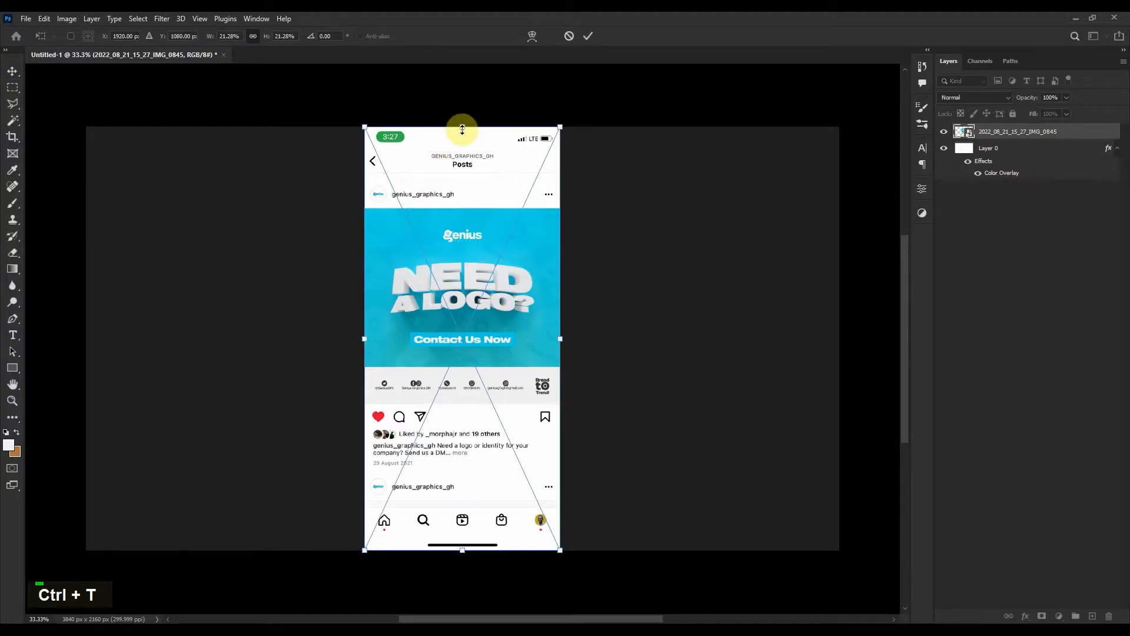
drag(462, 129, 467, 155)
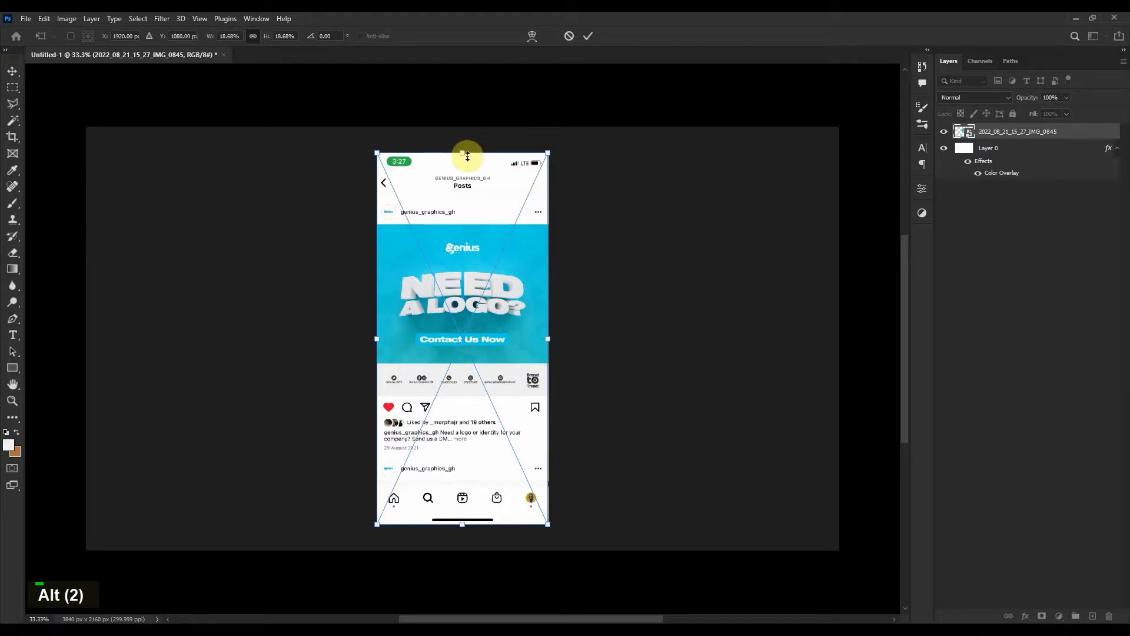
Distort the screenshot into a slanted parallelogram by shifting its top edge down and bottom edge left and up, and move it toward the canvas's left side
right_click(468, 157)
click(536, 232)
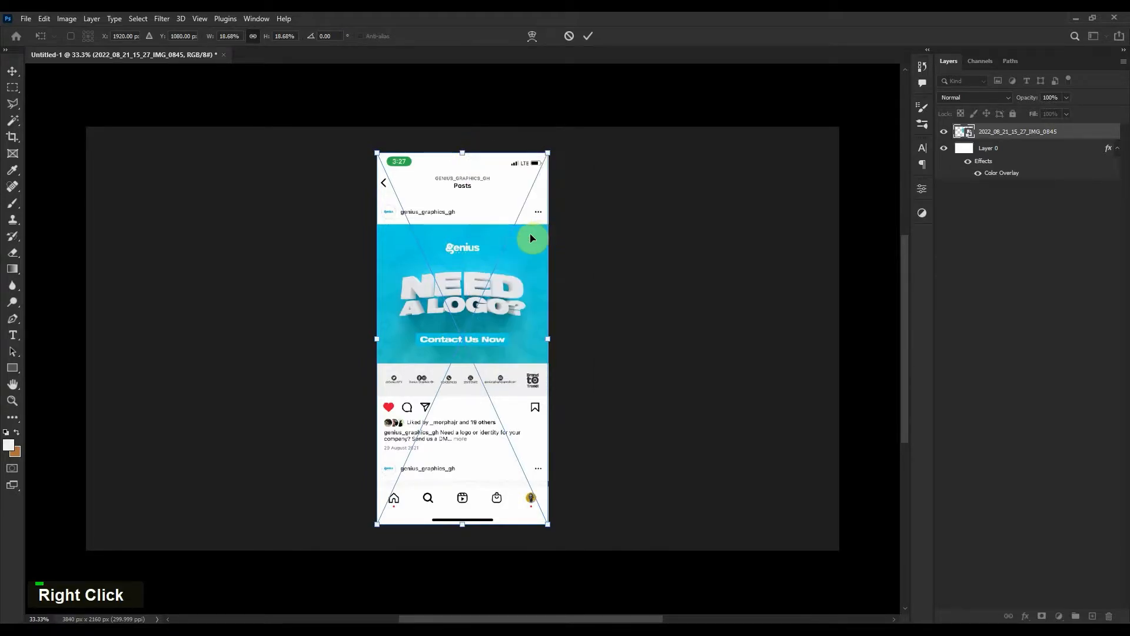
drag(468, 159, 482, 192)
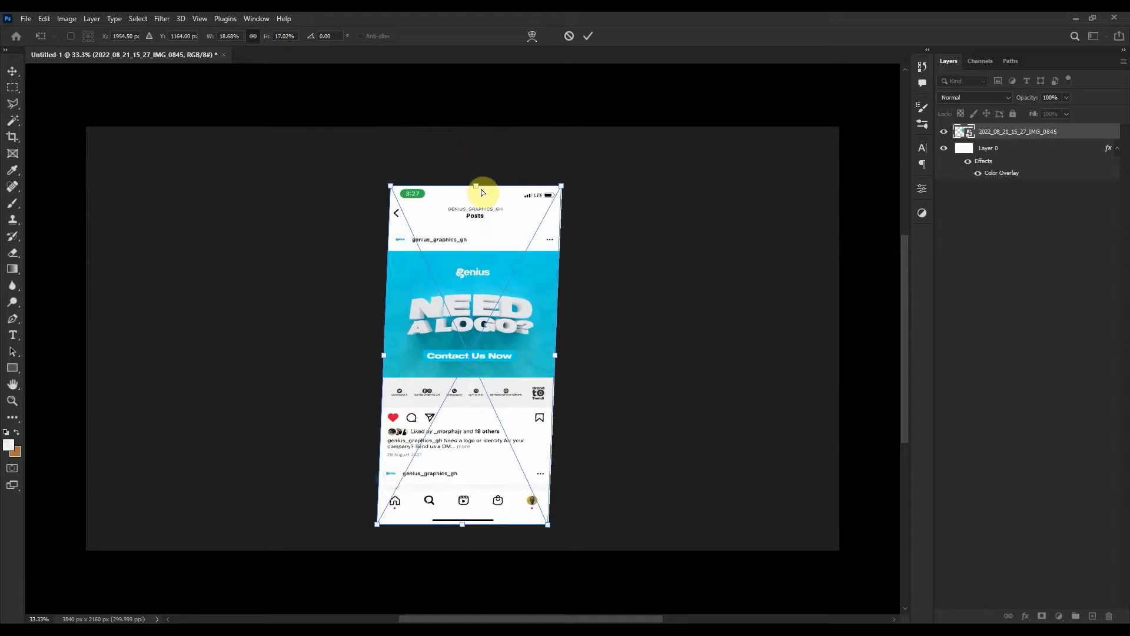
drag(462, 526, 380, 489)
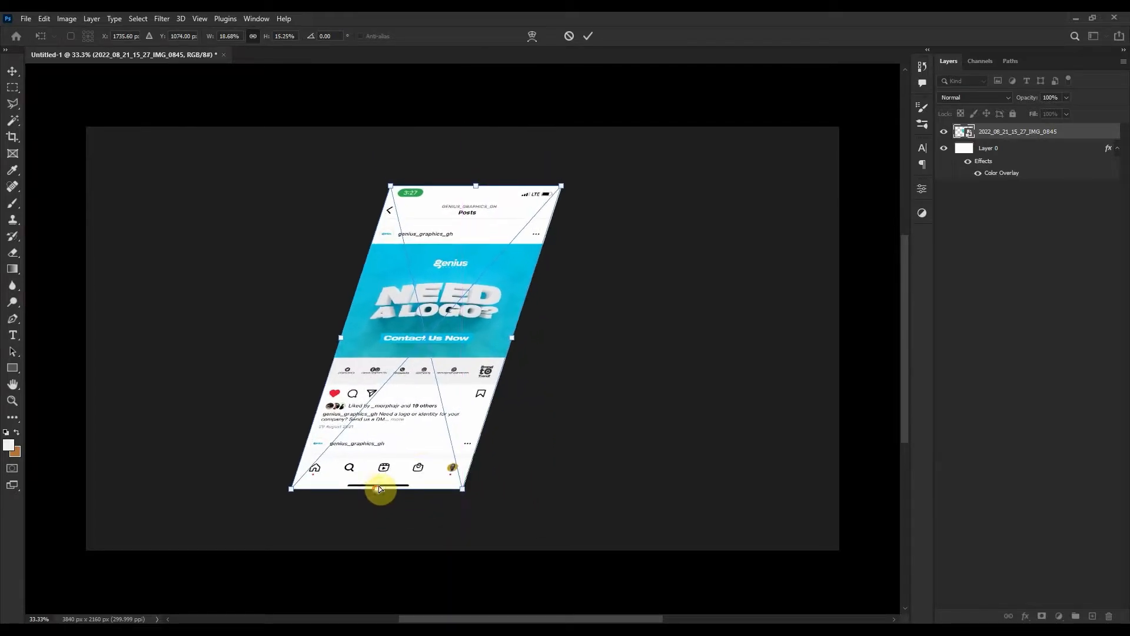
drag(477, 296, 393, 297)
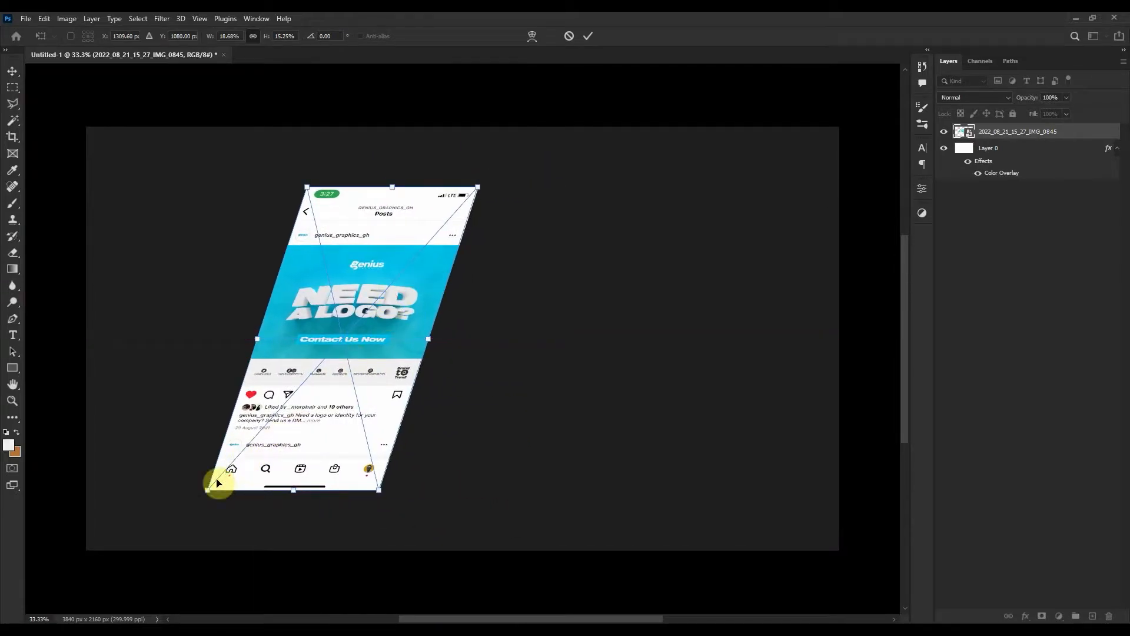
Distort the screenshot's corners into a tilted perspective, raising the lower-left corner, pulling the upper-right corner inward and widening the lower edge
drag(206, 492, 208, 424)
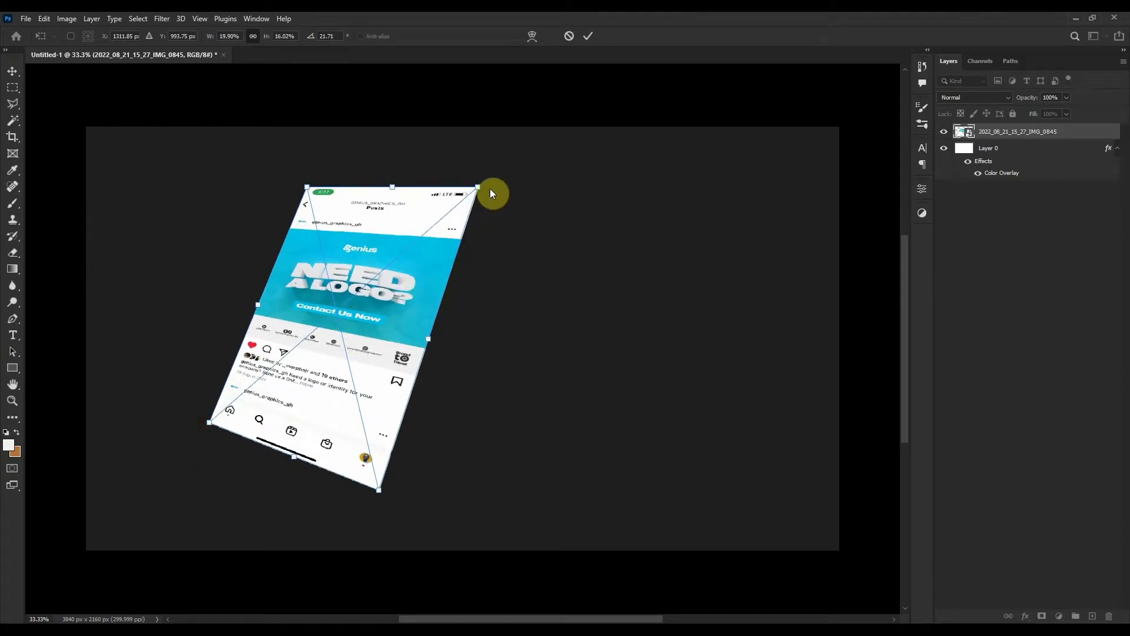
drag(480, 188, 425, 234)
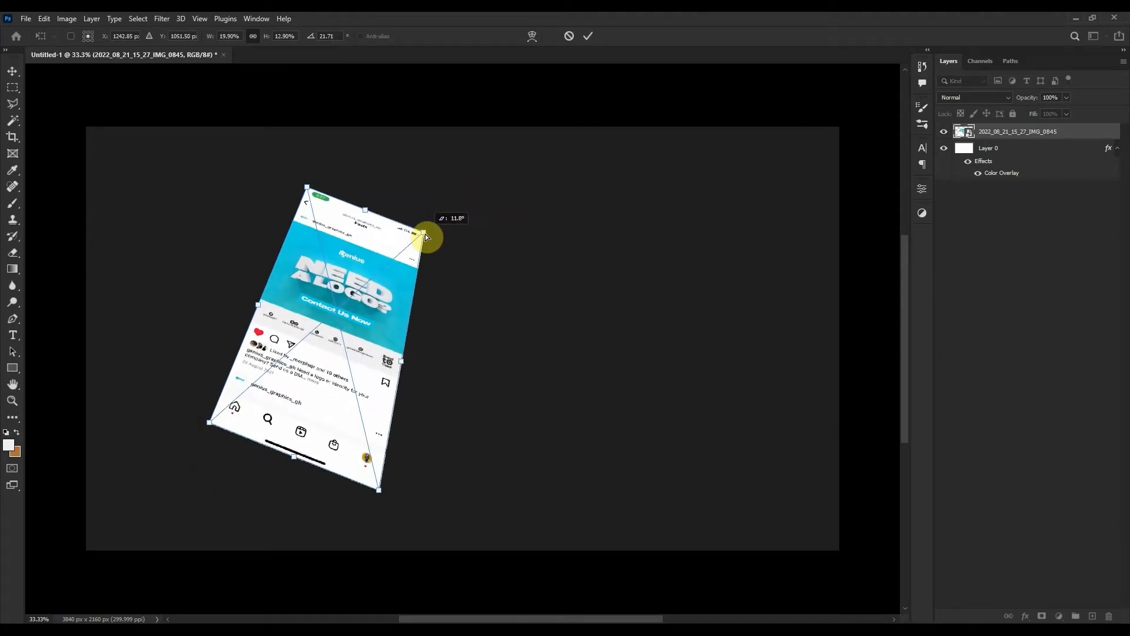
drag(361, 339, 371, 340)
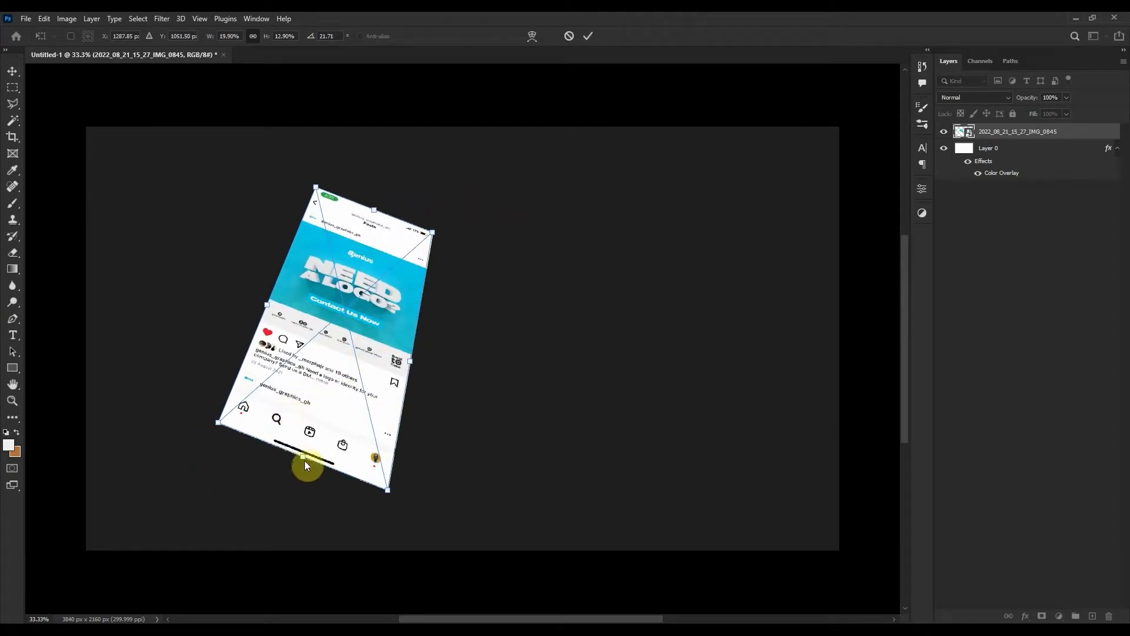
drag(304, 457, 283, 469)
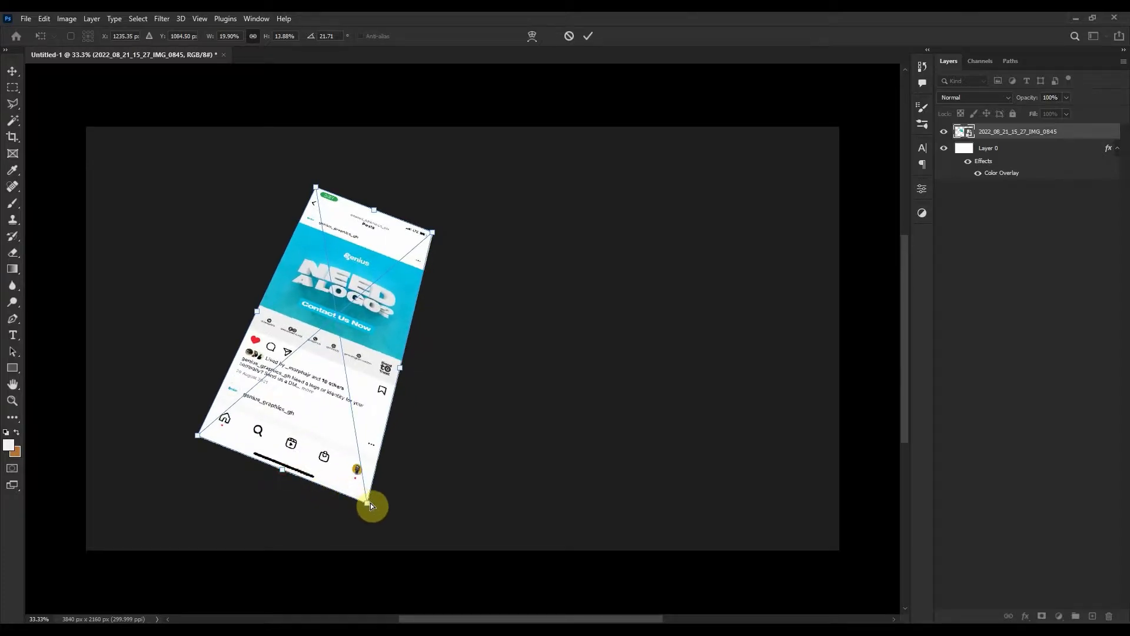
drag(368, 503, 402, 510)
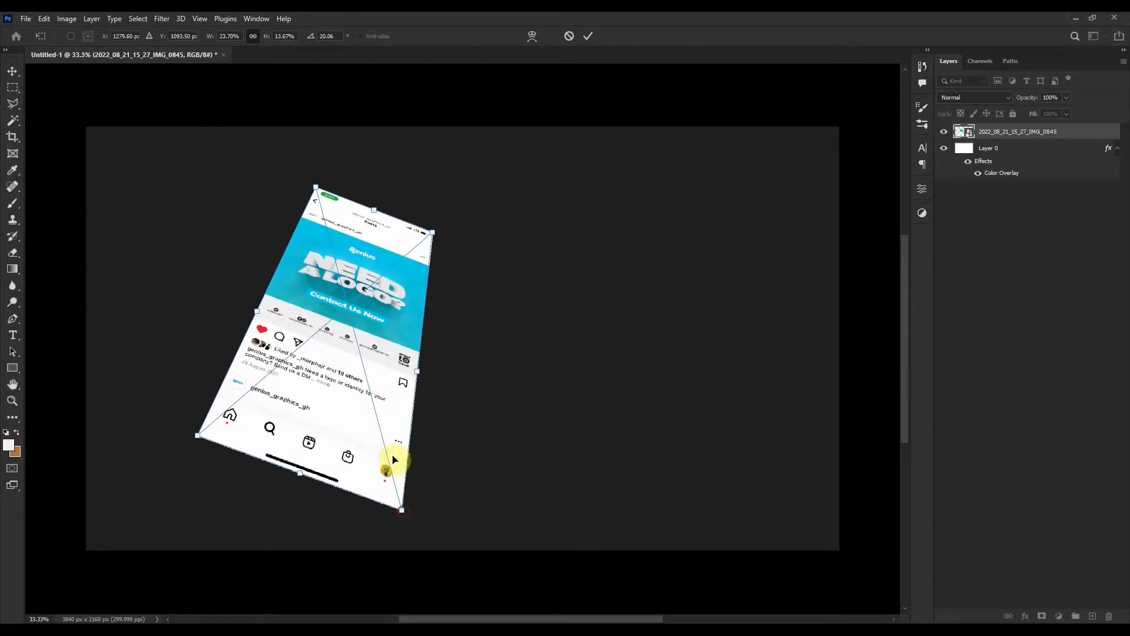
Refine the screenshot's perspective by shortening its height and adjusting the two upper corners, repositioning it on the canvas
drag(377, 213, 374, 240)
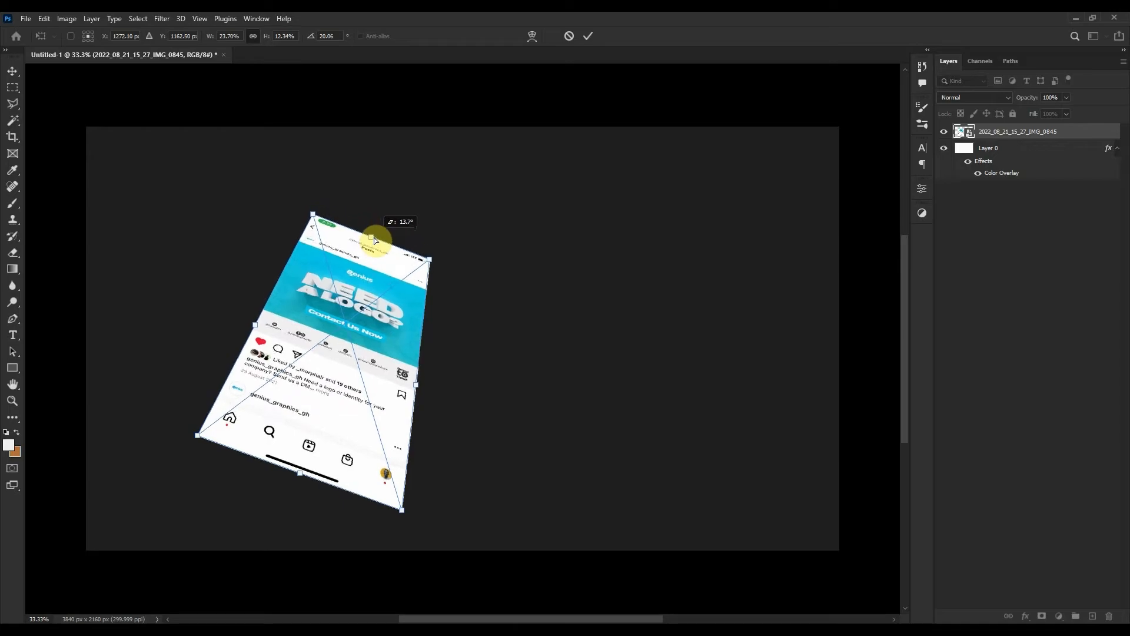
drag(373, 350, 368, 332)
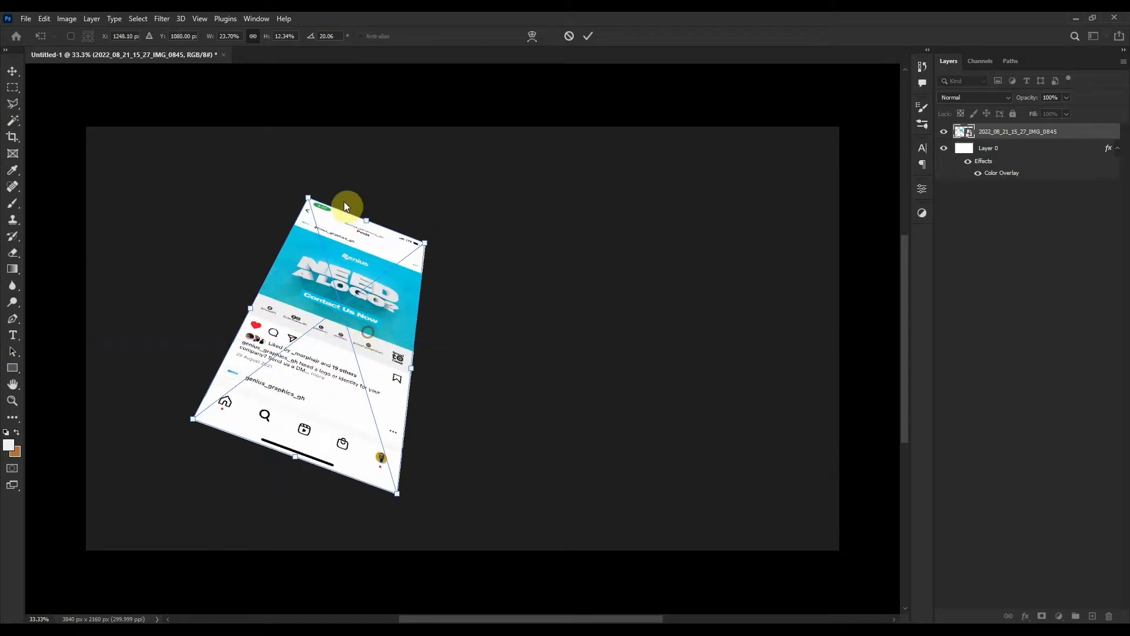
mouse_move(312, 205)
mouse_down()
mouse_move(322, 209)
mouse_move(291, 205)
mouse_move(299, 191)
mouse_up()
drag(392, 362, 381, 355)
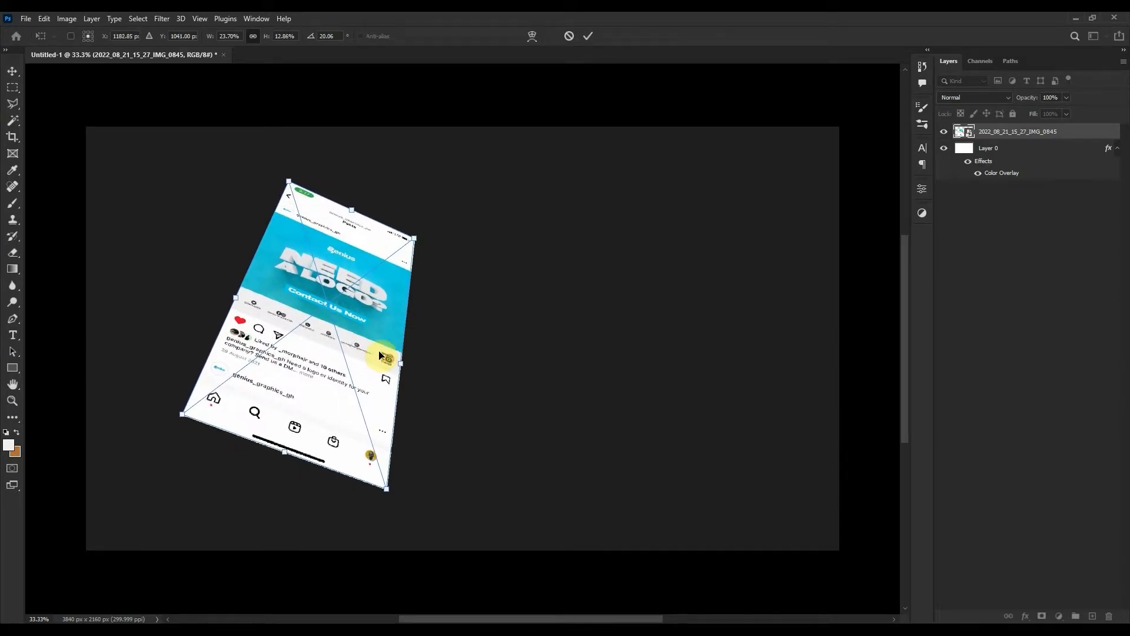
drag(413, 236, 405, 252)
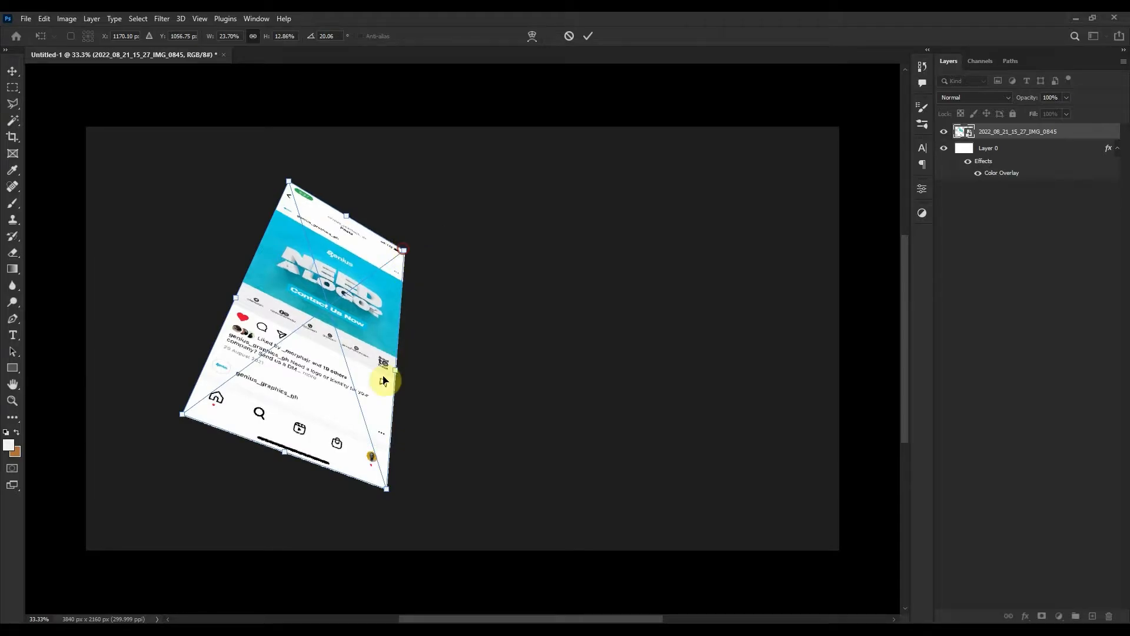
Move the distorted screenshot slightly further left, apply the transform and deselect its layer
drag(332, 422, 304, 425)
double_click(297, 417)
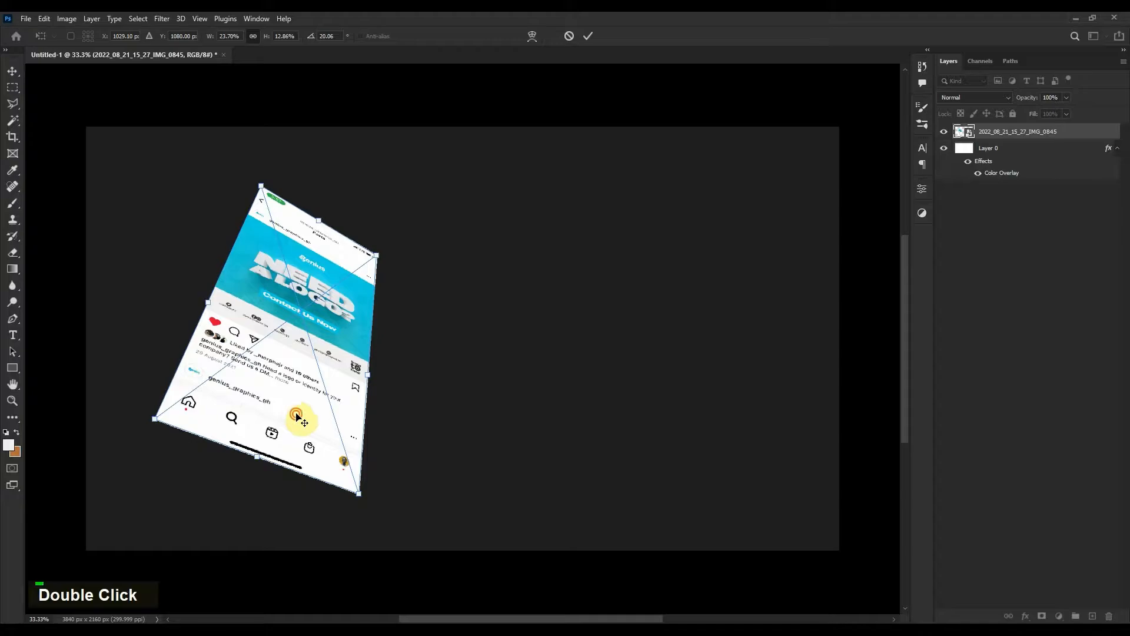
click(972, 245)
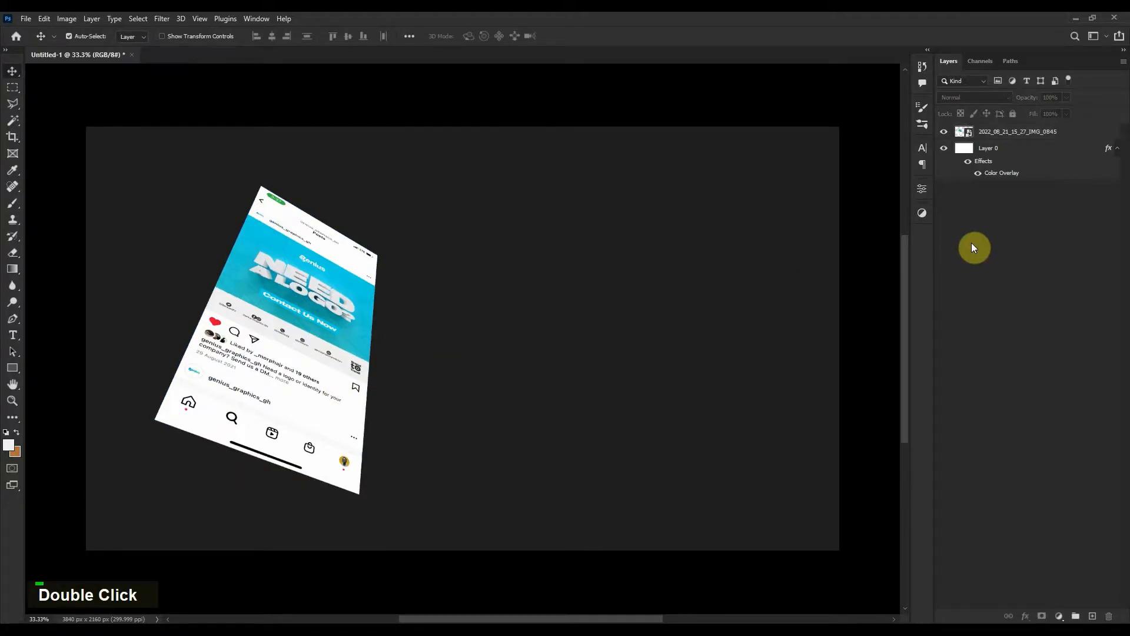
Duplicate the screenshot layer 2022_08_21_15_27_IMG_0845 and place the copy beneath the original
click(1045, 140)
right_click(1070, 130)
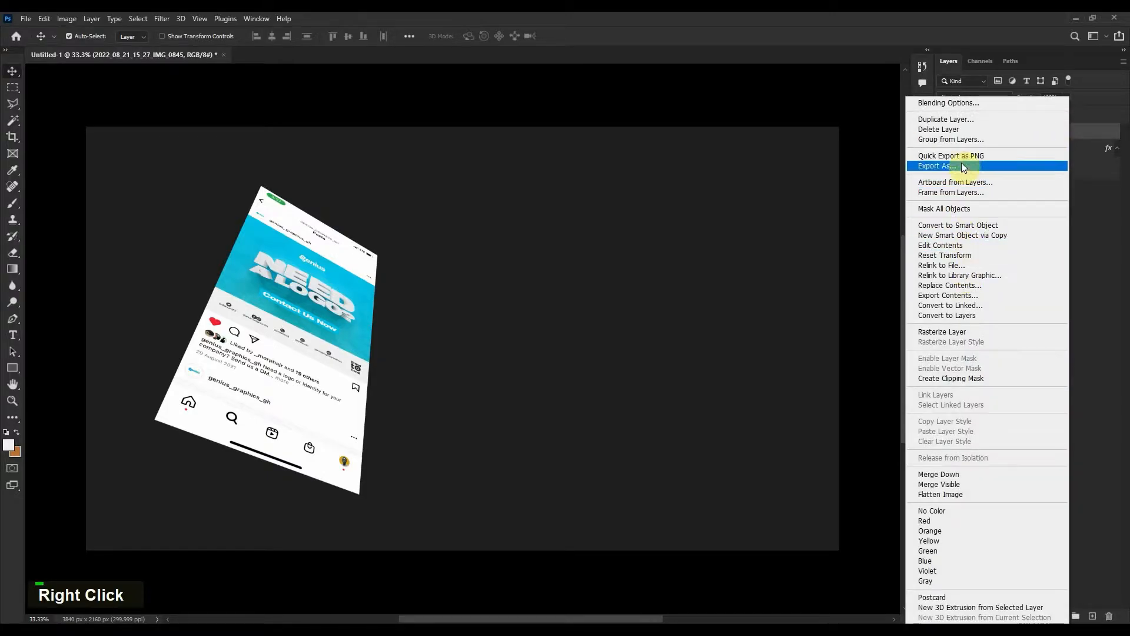
click(966, 120)
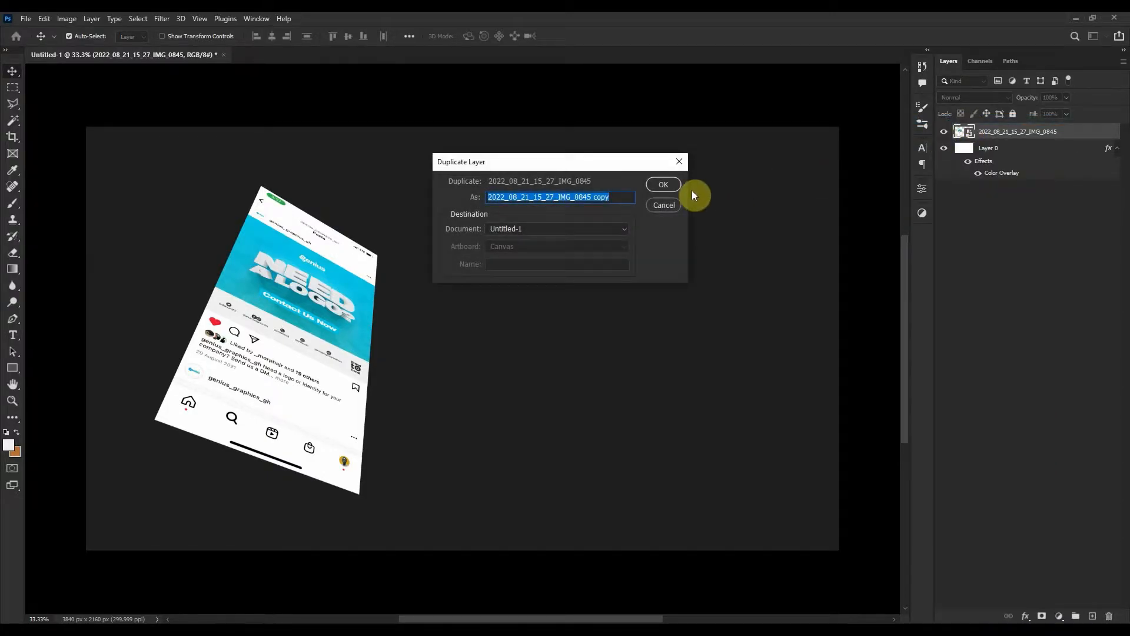
click(664, 185)
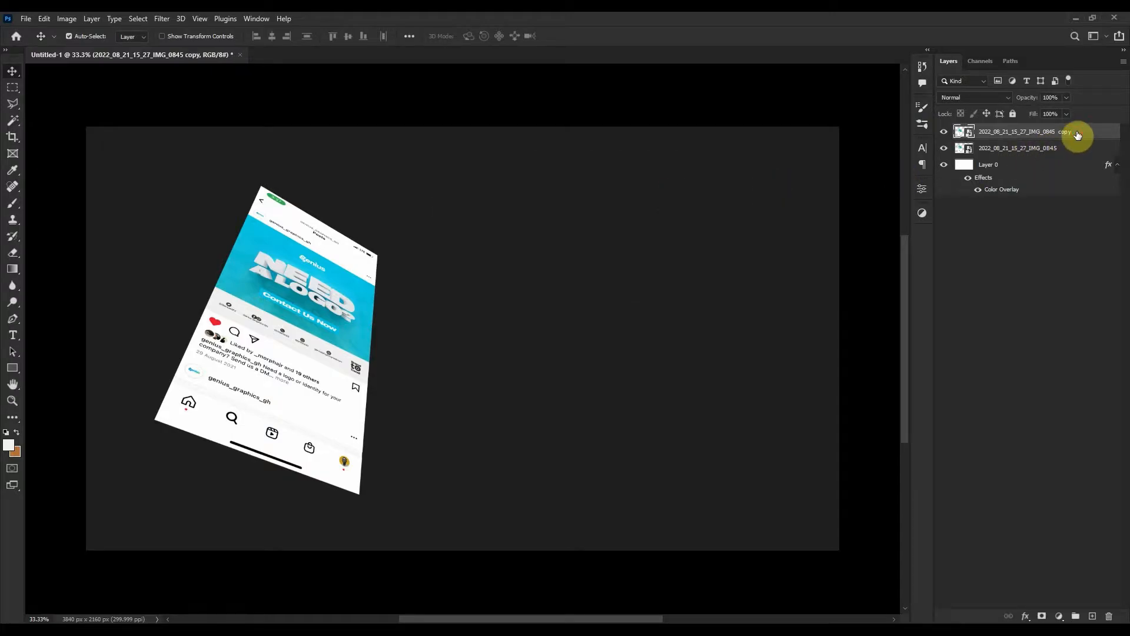
drag(1078, 133, 1077, 153)
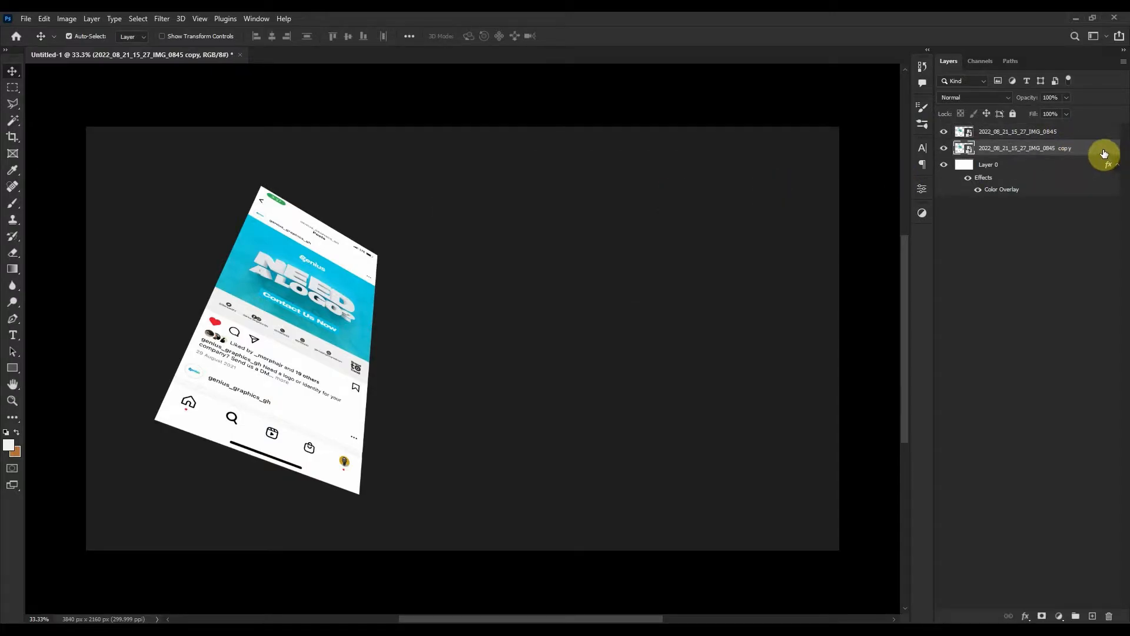
Add a golden yellow color overlay at 100% opacity to the copied screenshot layer
double_click(1103, 153)
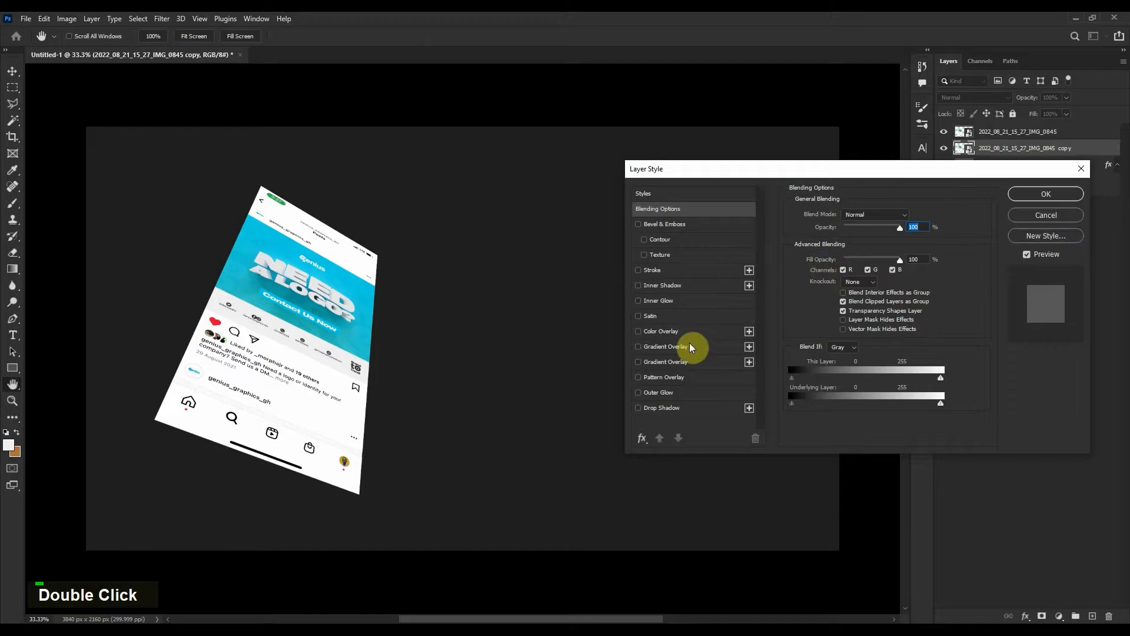
click(687, 332)
click(914, 216)
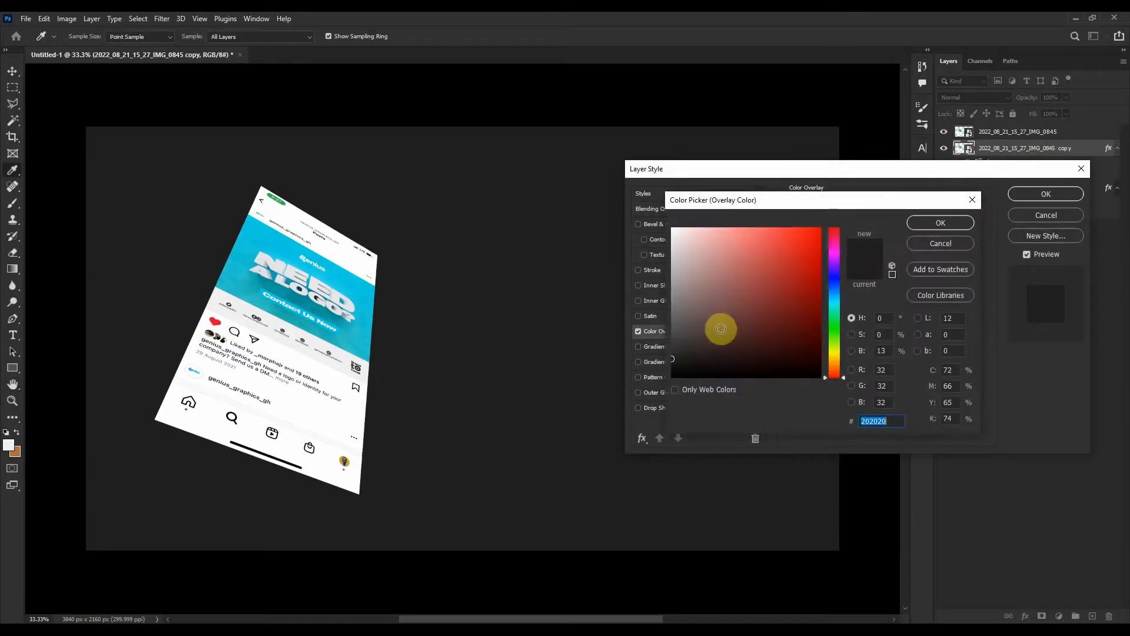
click(834, 358)
click(802, 291)
click(784, 274)
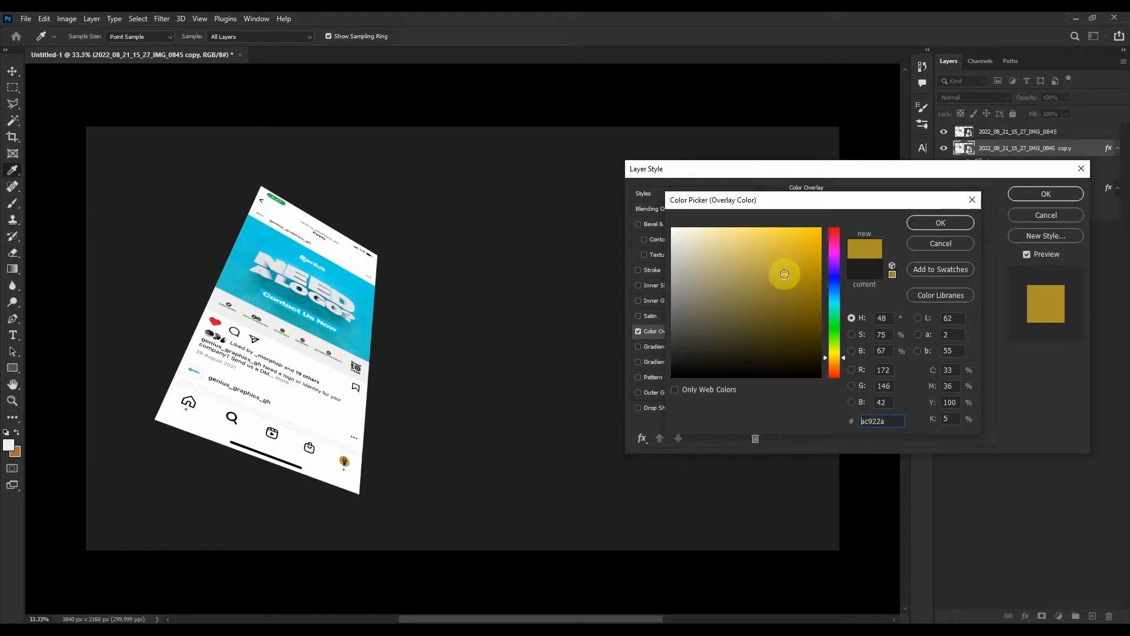
click(788, 255)
click(917, 222)
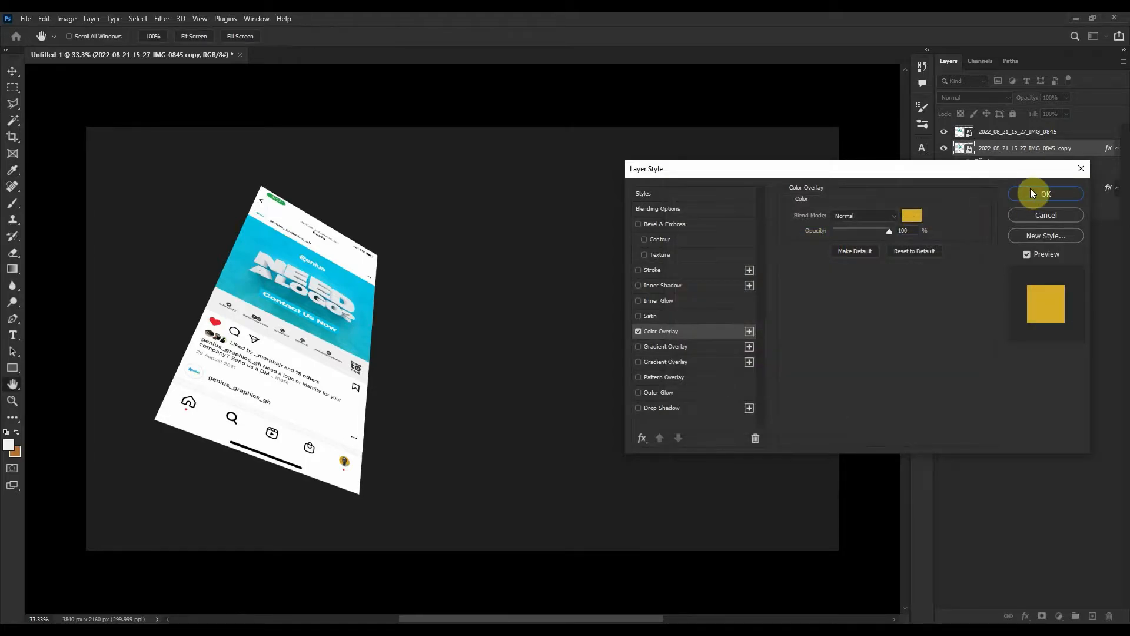
click(1032, 190)
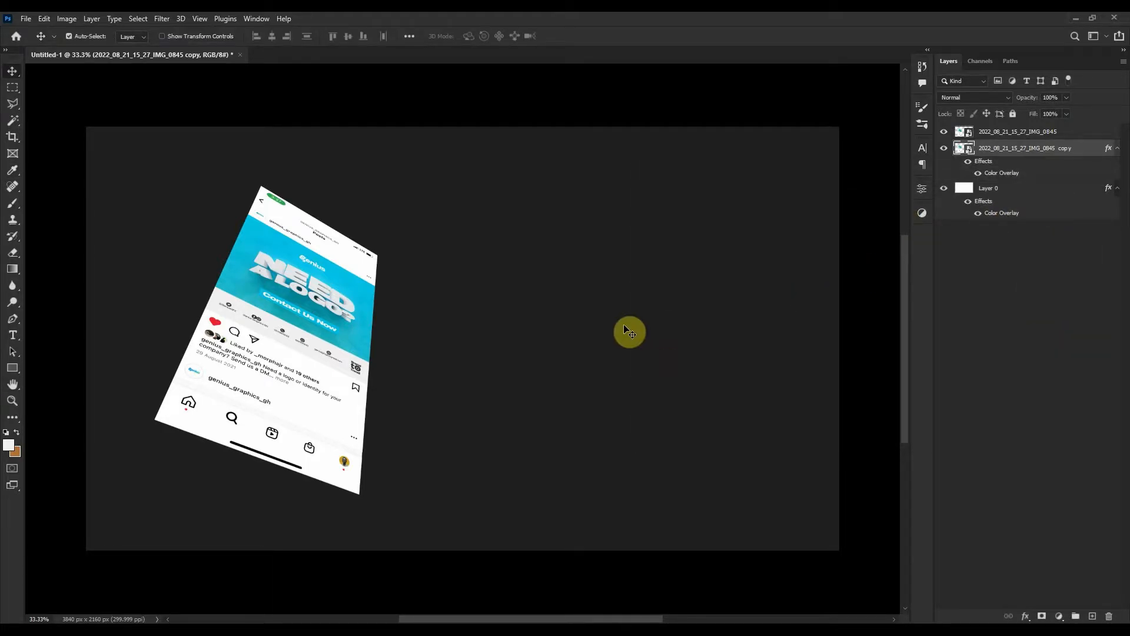
Nudge the golden copy down and left until it forms a thick edge along the screenshot's left and lower sides
key(Left)
key(Down)
key(Left)
key(Down)
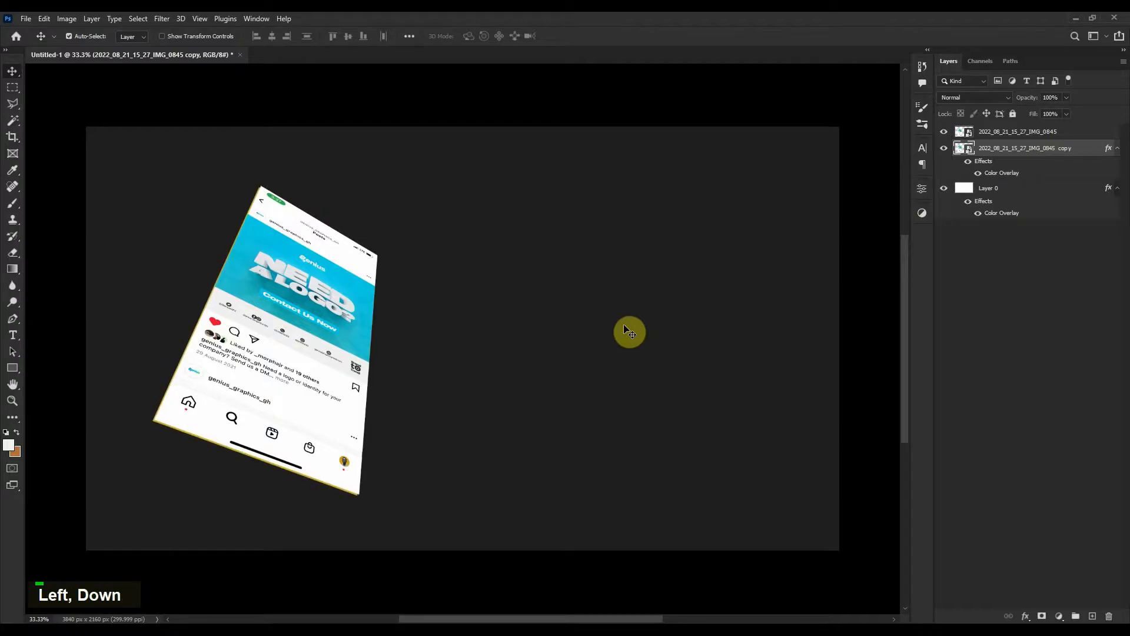
key(Left)
key(Down)
key(Down)
key(Left)
key(Down)
key(Left)
key(Left)
key(Left)
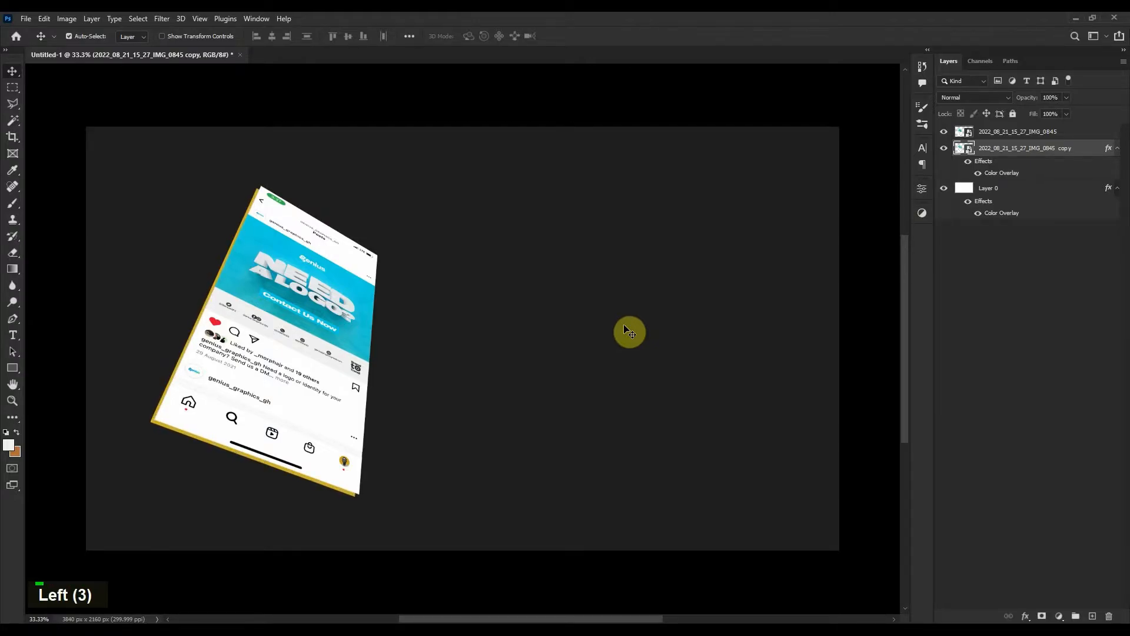
key(Left)
key(Left)
key(Down)
key(Left)
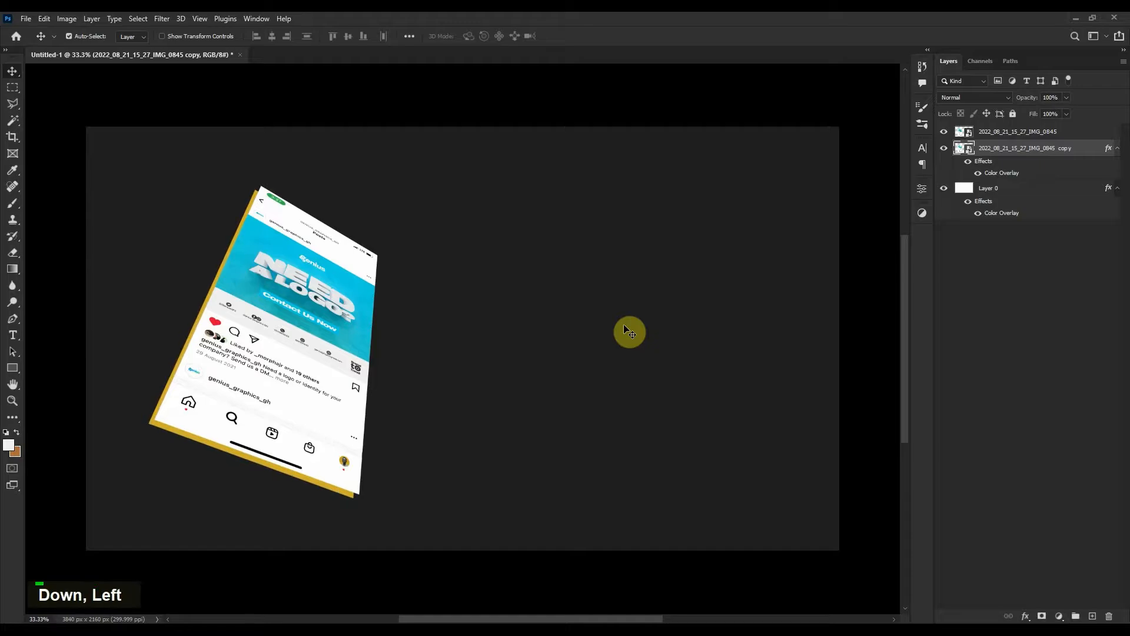
key(Down)
key(Left)
key(Down)
key(Left)
key(Down)
key(Left)
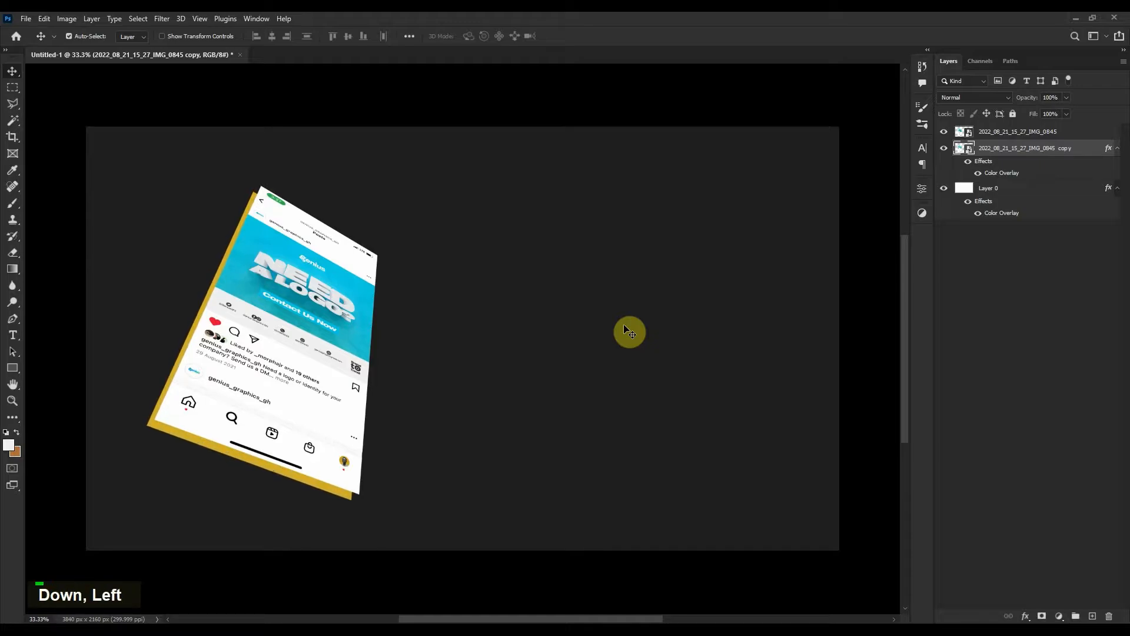
key(Left)
key(Left)
key(Down)
key(Left)
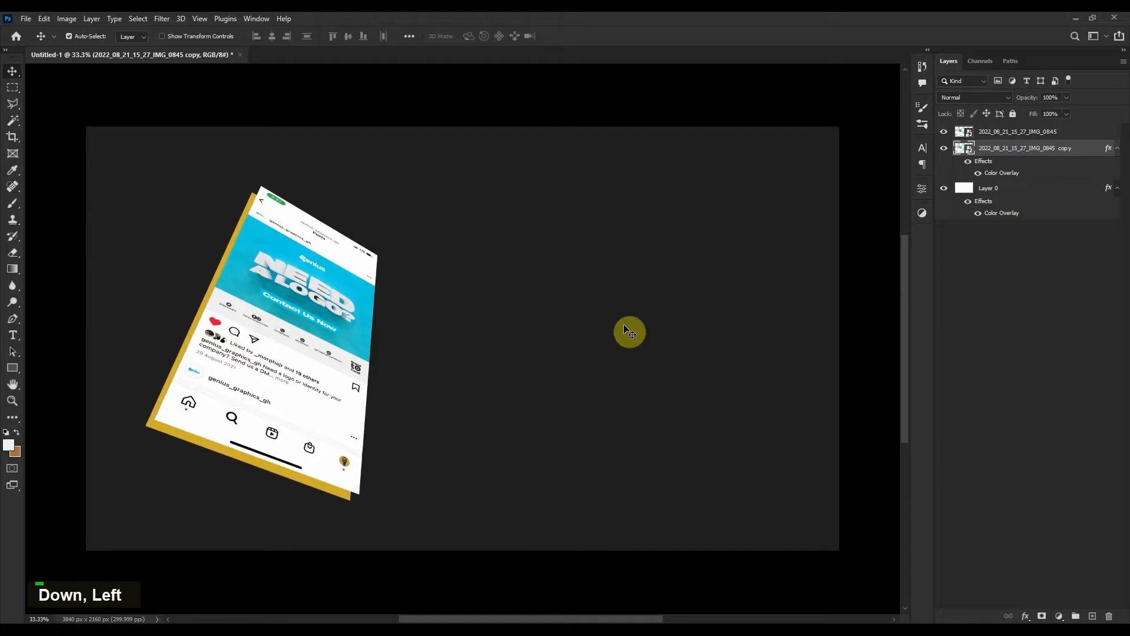
key(Up)
key(Left)
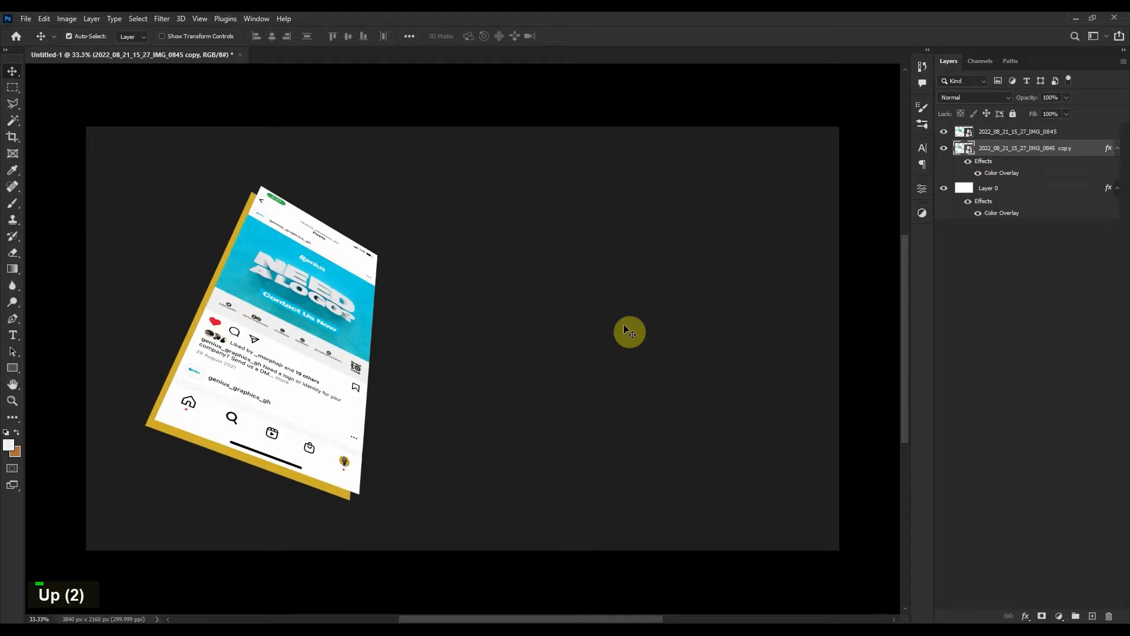
Load the original screenshot's outline as a selection and begin transforming that selection
ctrl+click(966, 136)
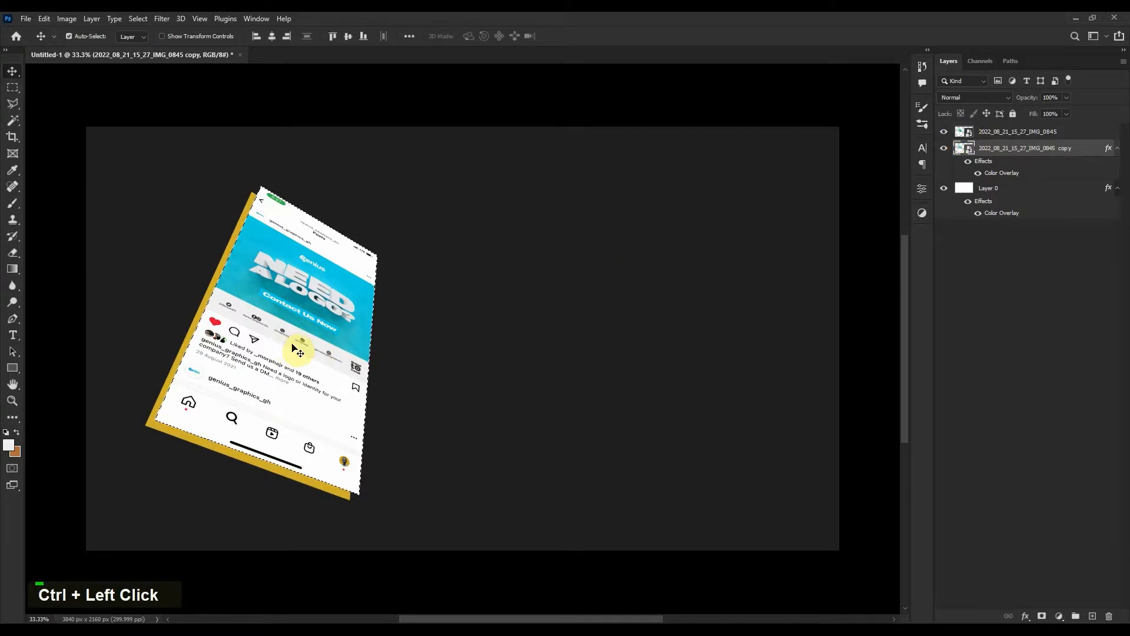
right_click(226, 341)
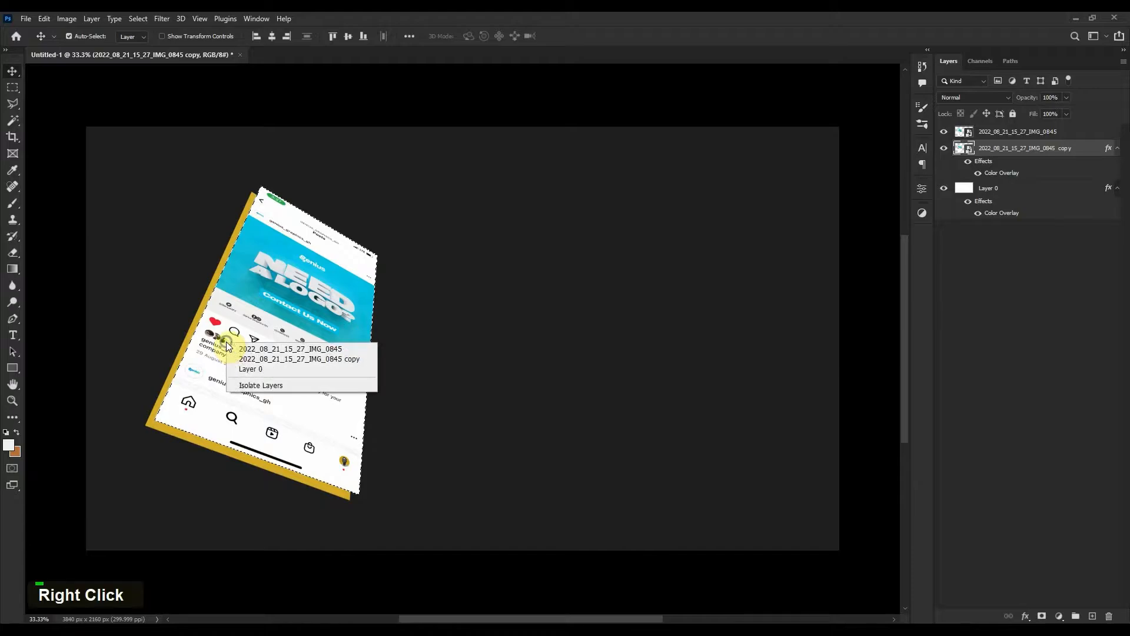
click(226, 342)
click(16, 93)
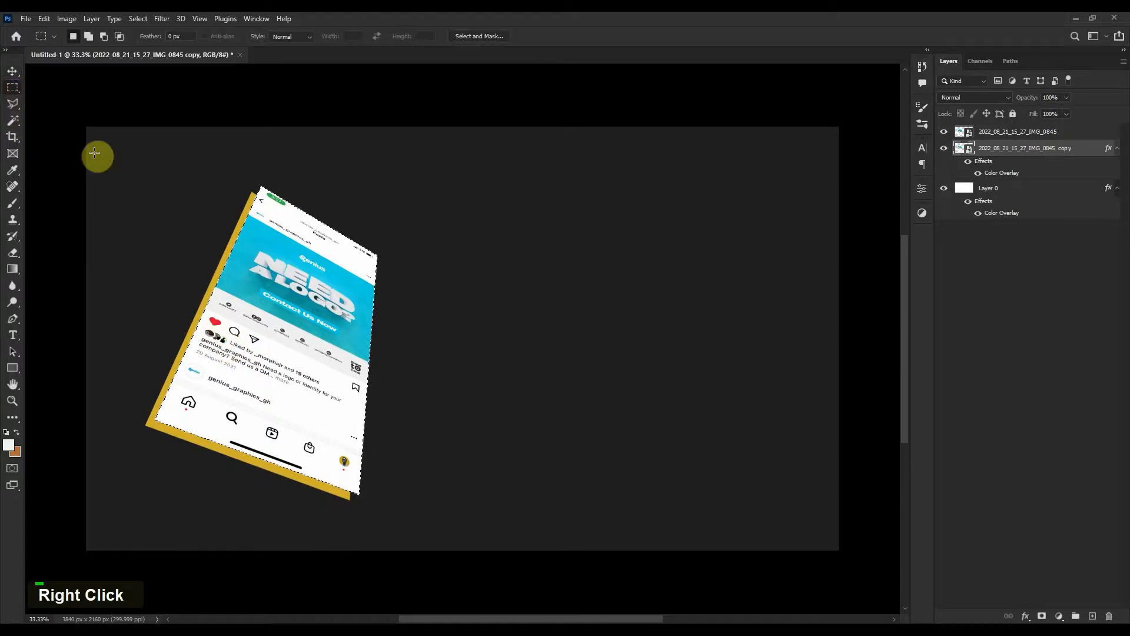
right_click(264, 351)
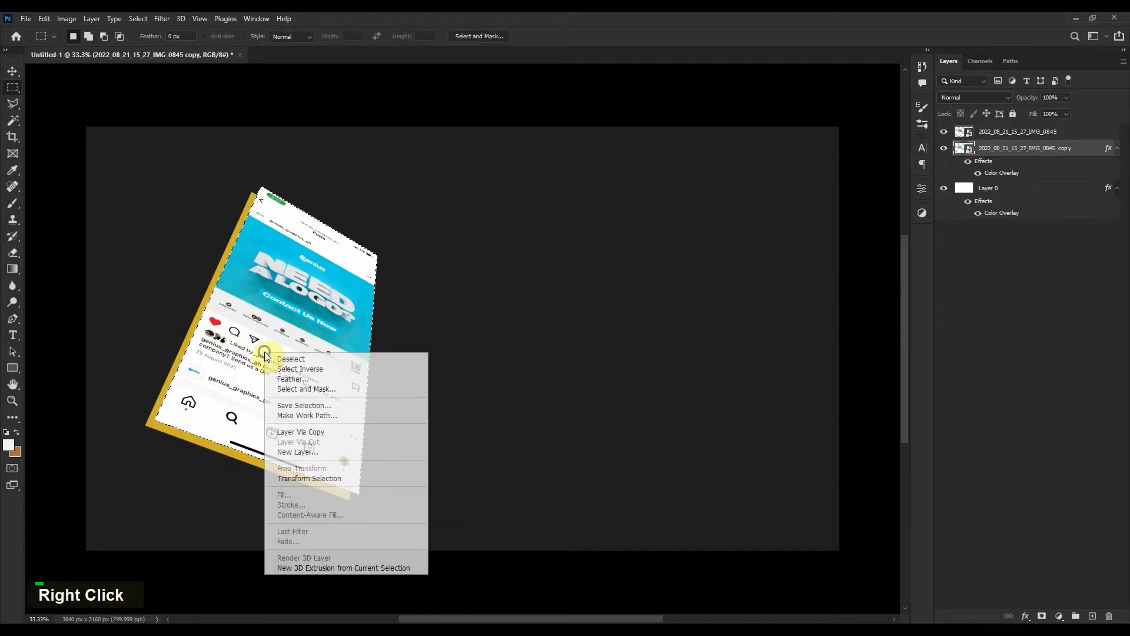
click(324, 474)
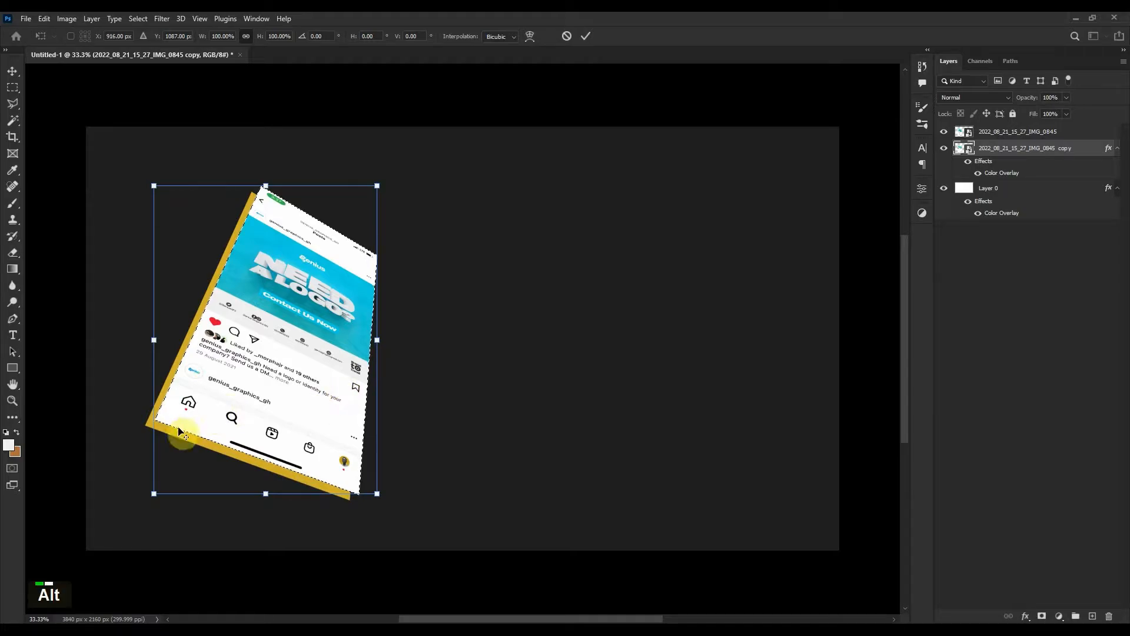
Shift the selection slightly right and up to about X 925 px, Y 1082 px, and apply the transform
scroll(177, 434, up, 5)
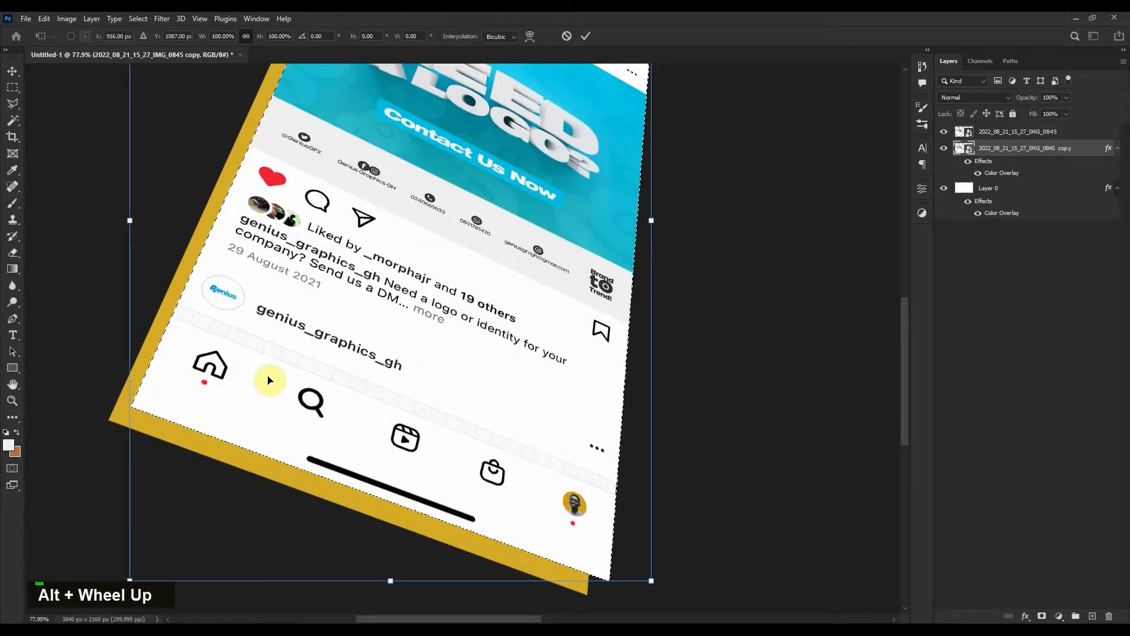
key(Right)
key(Up)
key(Right)
key(Right)
key(Up)
key(Right)
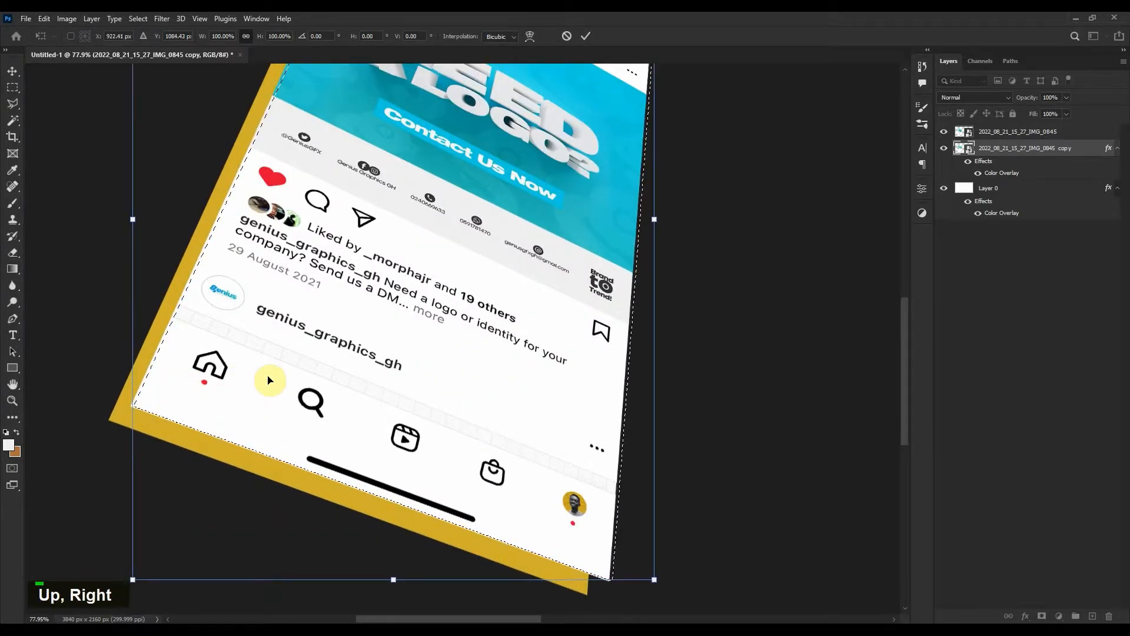
key(Up)
key(Right)
key(Right)
key(Up)
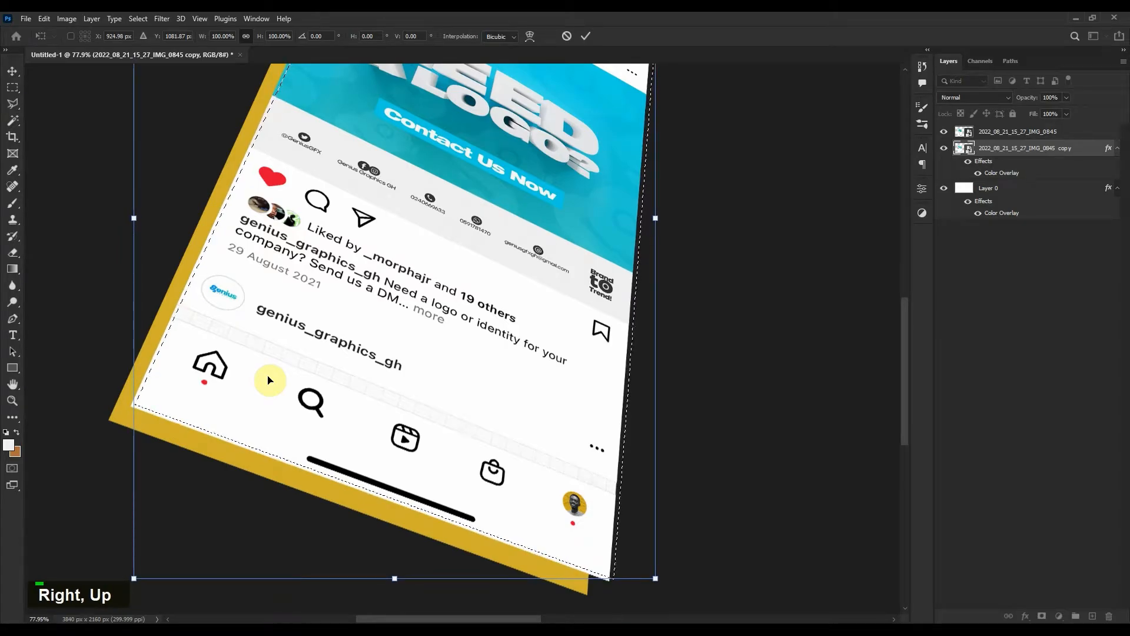
double_click(434, 367)
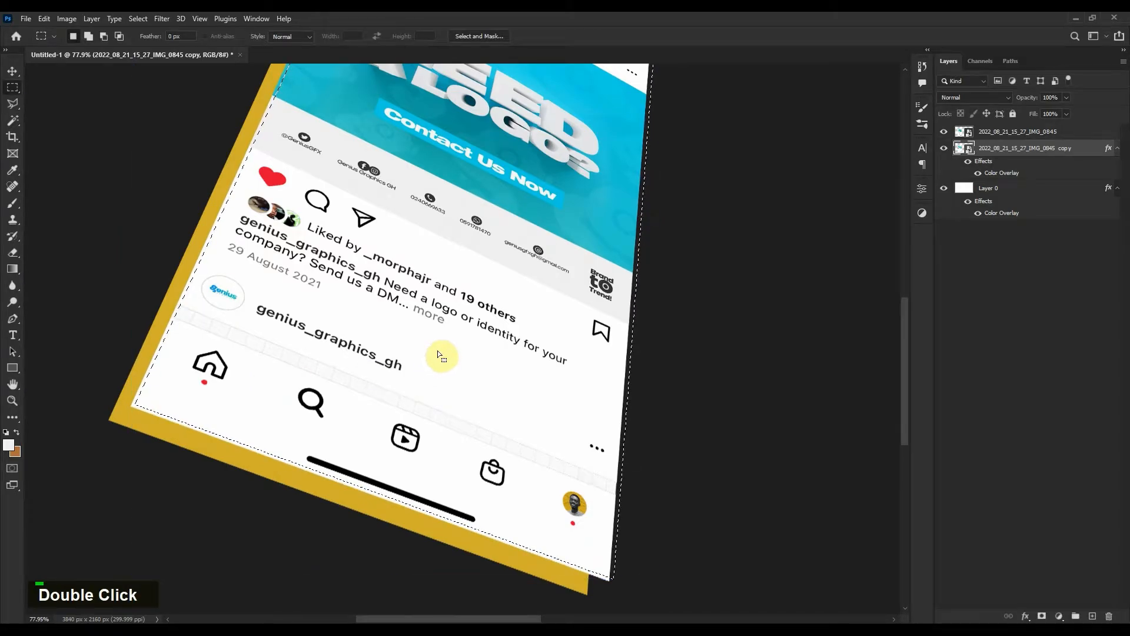
Rasterize the golden copy layer, cut the selected area out of it, and check it by toggling the original screenshot's visibility
scroll(436, 351, down, 3)
scroll(444, 325, up, 1)
scroll(446, 323, up, 1)
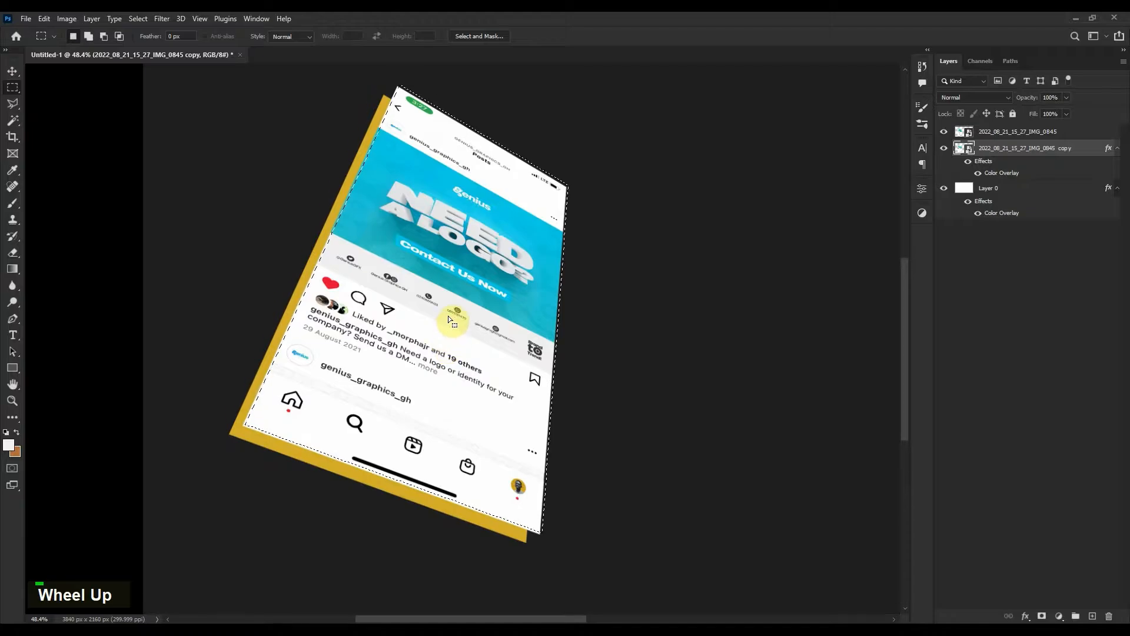
scroll(447, 316, down, 1)
scroll(454, 312, up, 1)
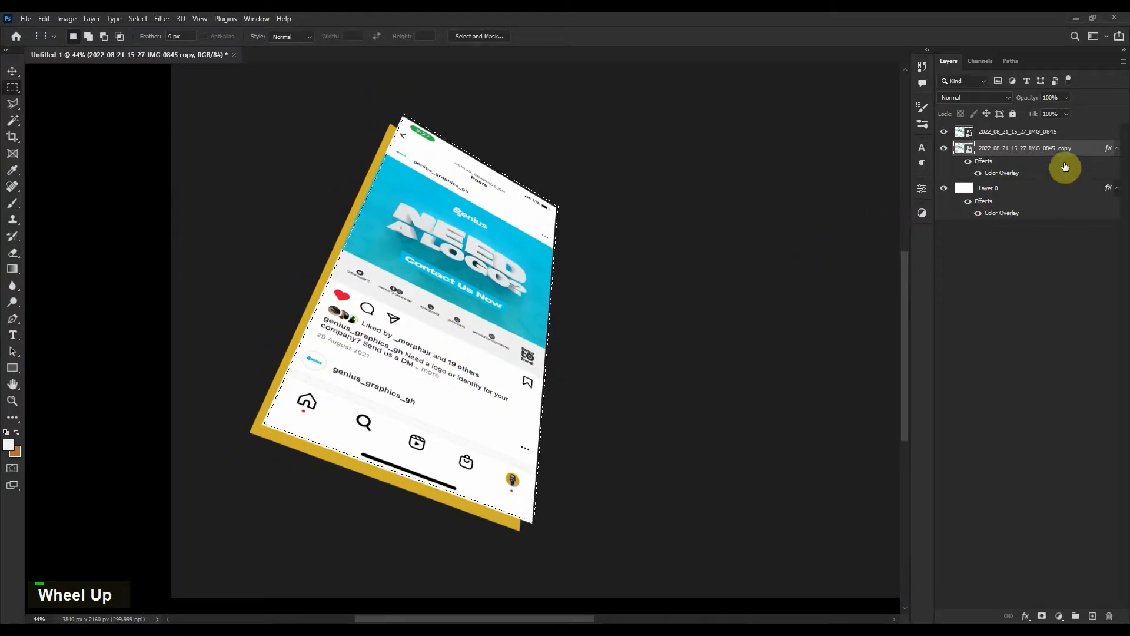
right_click(1090, 152)
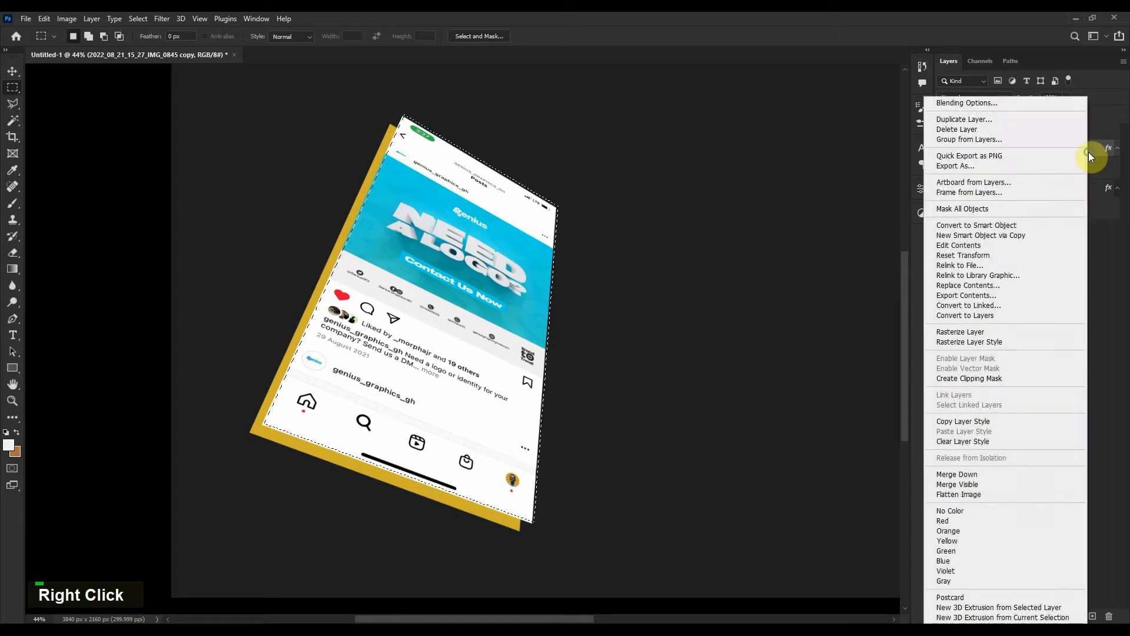
click(978, 332)
key(ctrl+x)
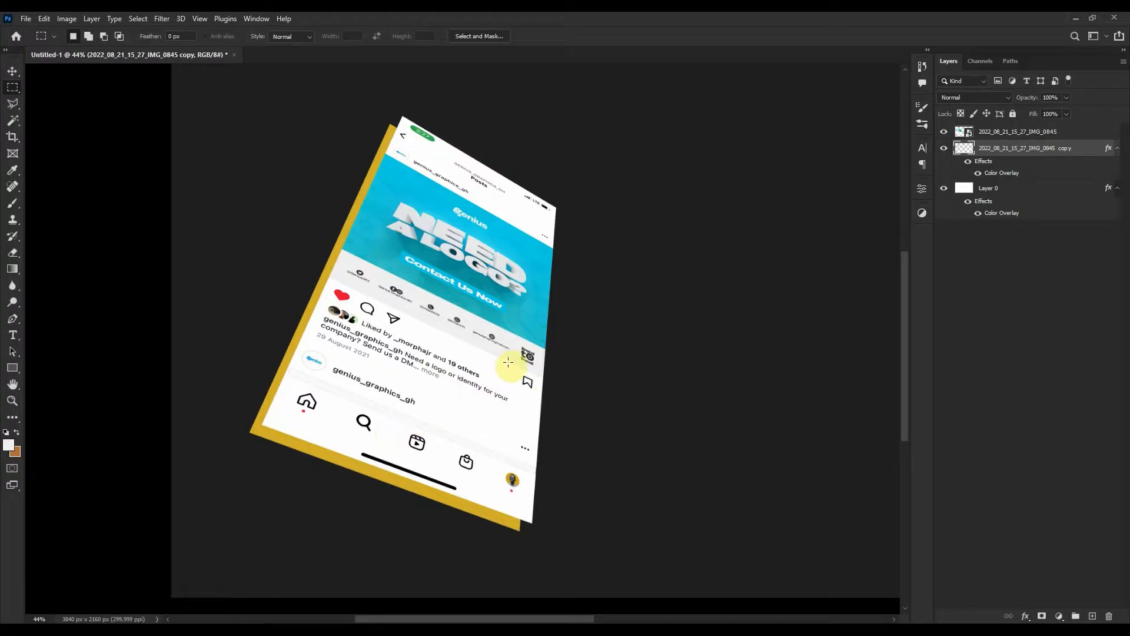
key(v)
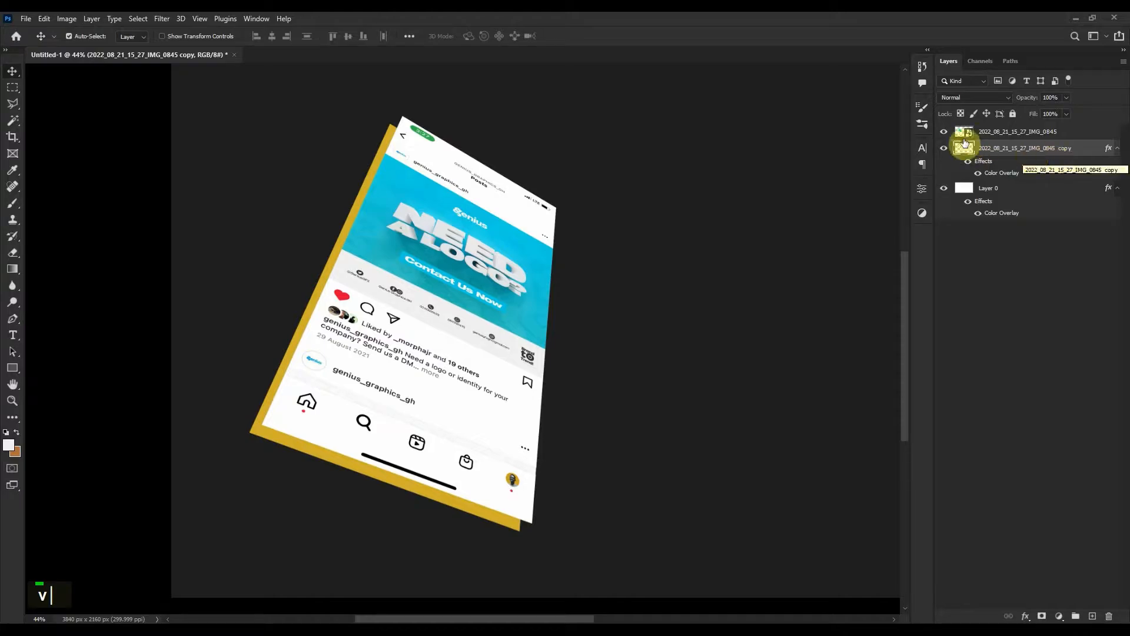
click(942, 132)
click(941, 133)
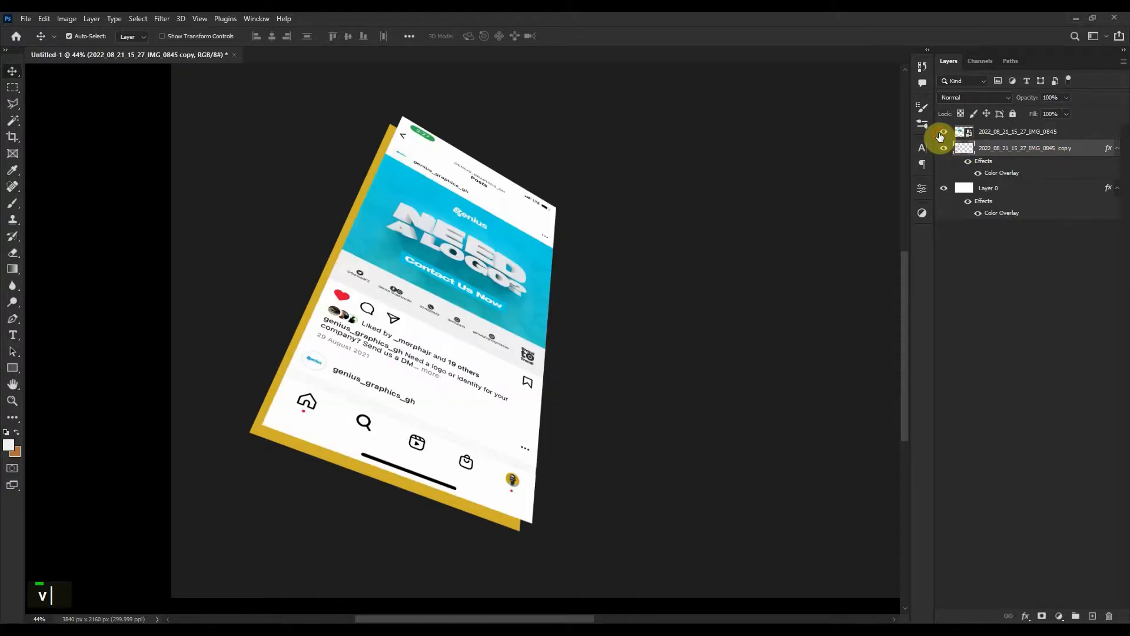
Draw a closed Pen tool path bridging the gap between the golden edge and the screenshot's lower-right corner
scroll(507, 548, up, 10)
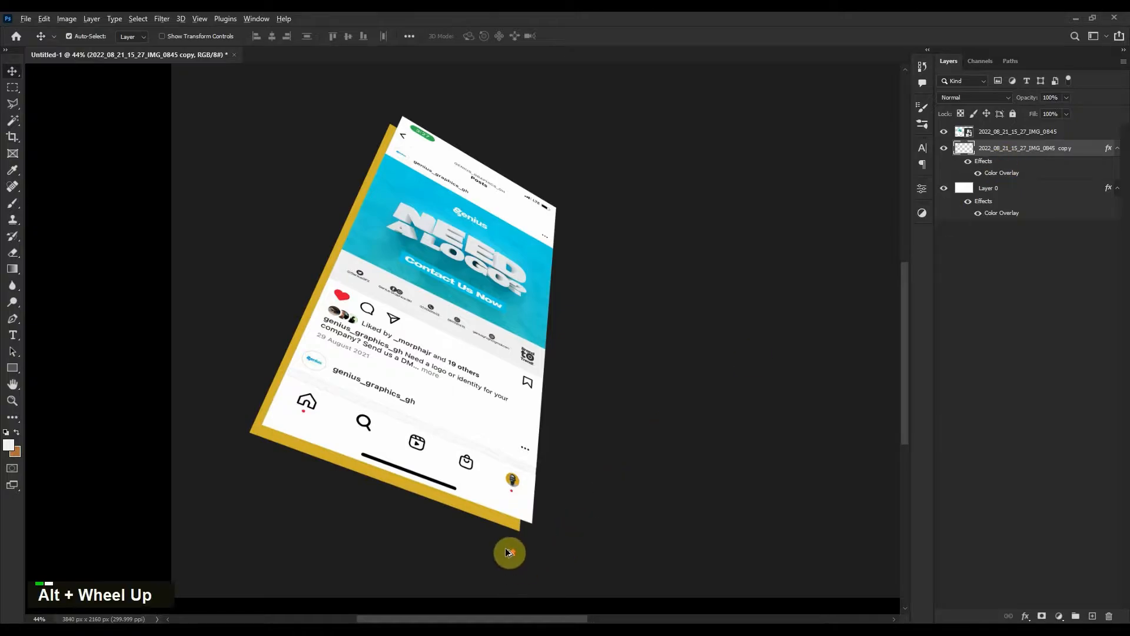
scroll(542, 515, up, 8)
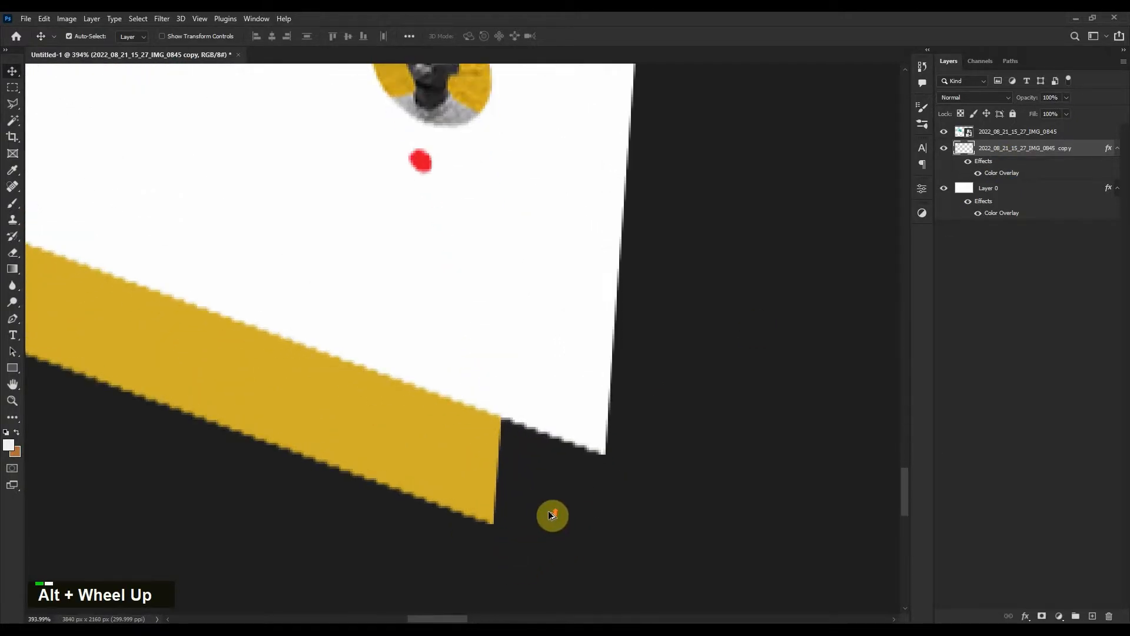
click(19, 322)
scroll(626, 456, up, 2)
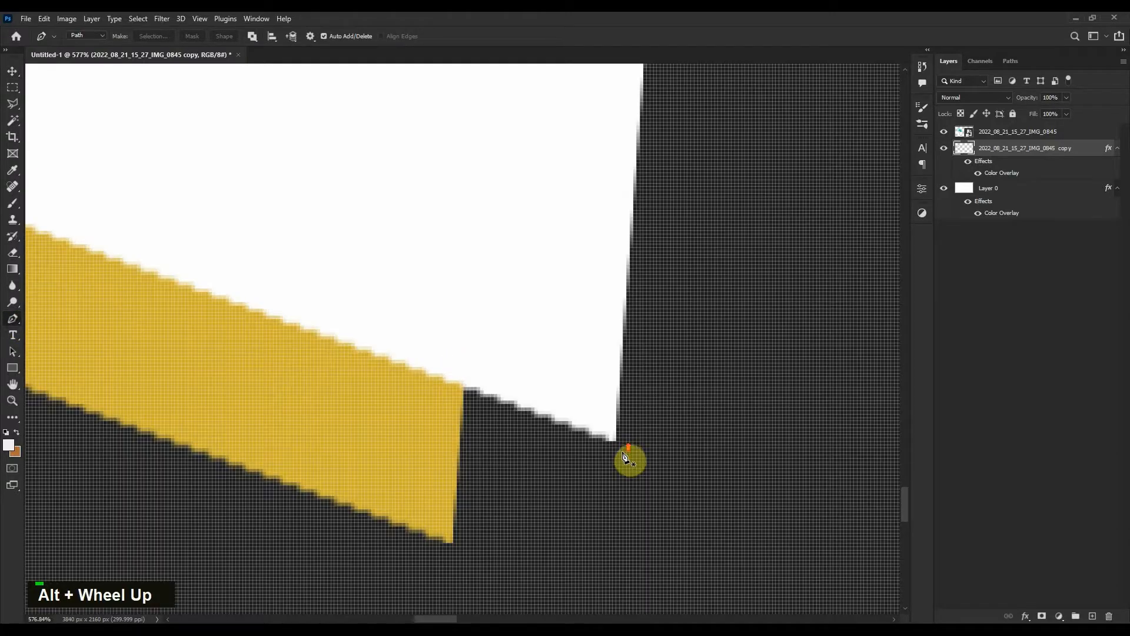
scroll(618, 449, down, 1)
click(613, 441)
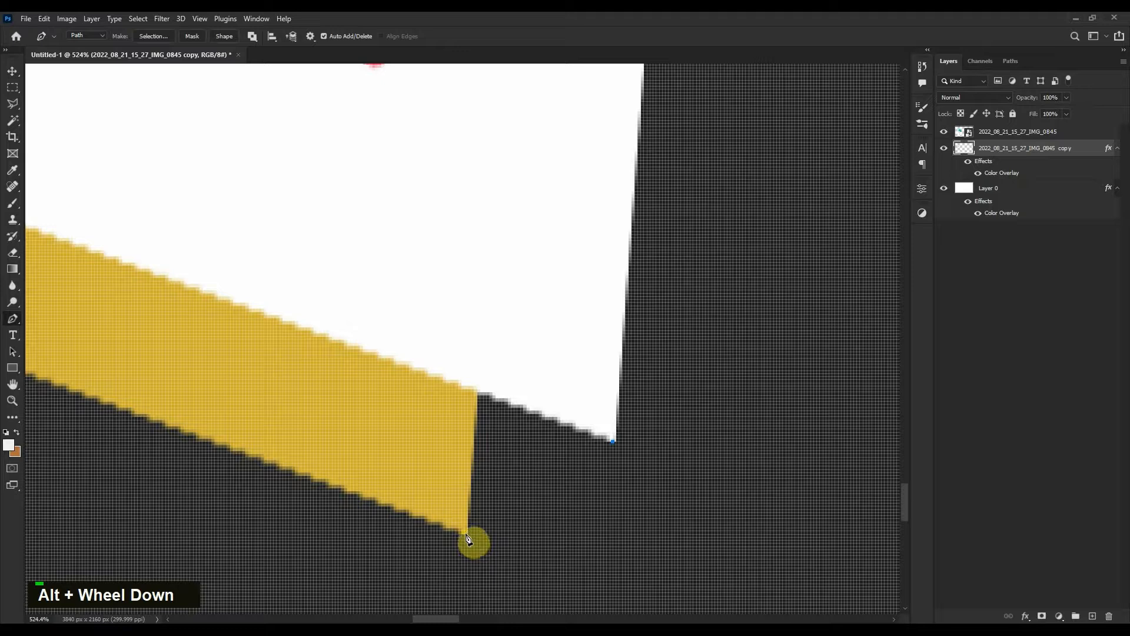
drag(467, 535, 382, 306)
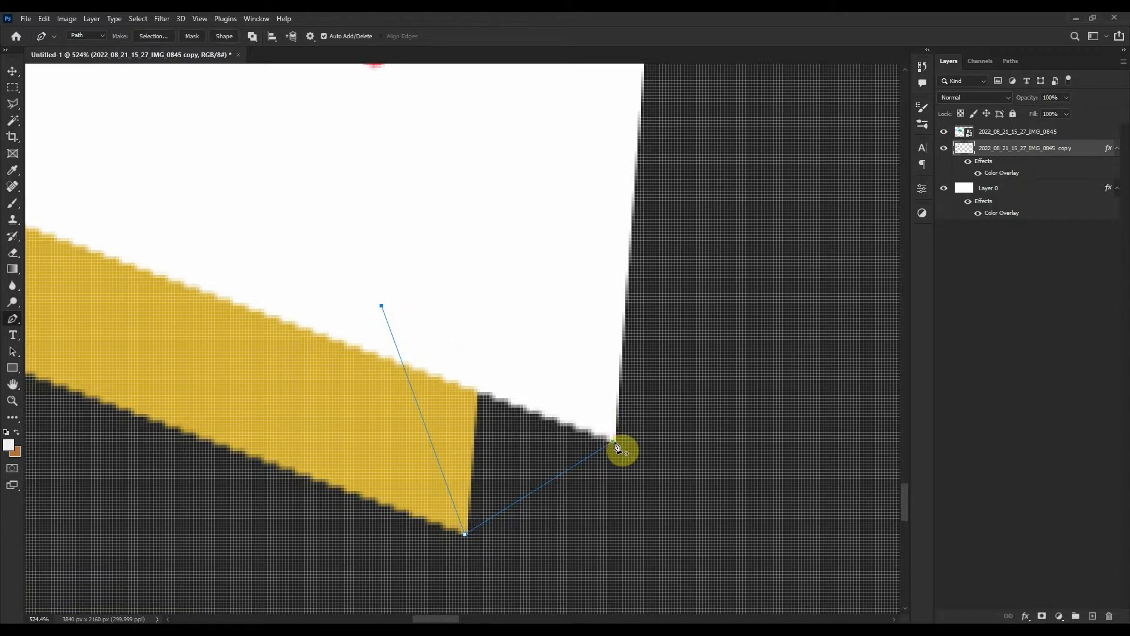
click(614, 442)
Draw a second closed Pen tool path bridging the gap between the golden edge and the screenshot's upper-left corner
scroll(447, 384, down, 2)
drag(337, 365, 562, 451)
drag(334, 317, 483, 288)
scroll(467, 389, up, 5)
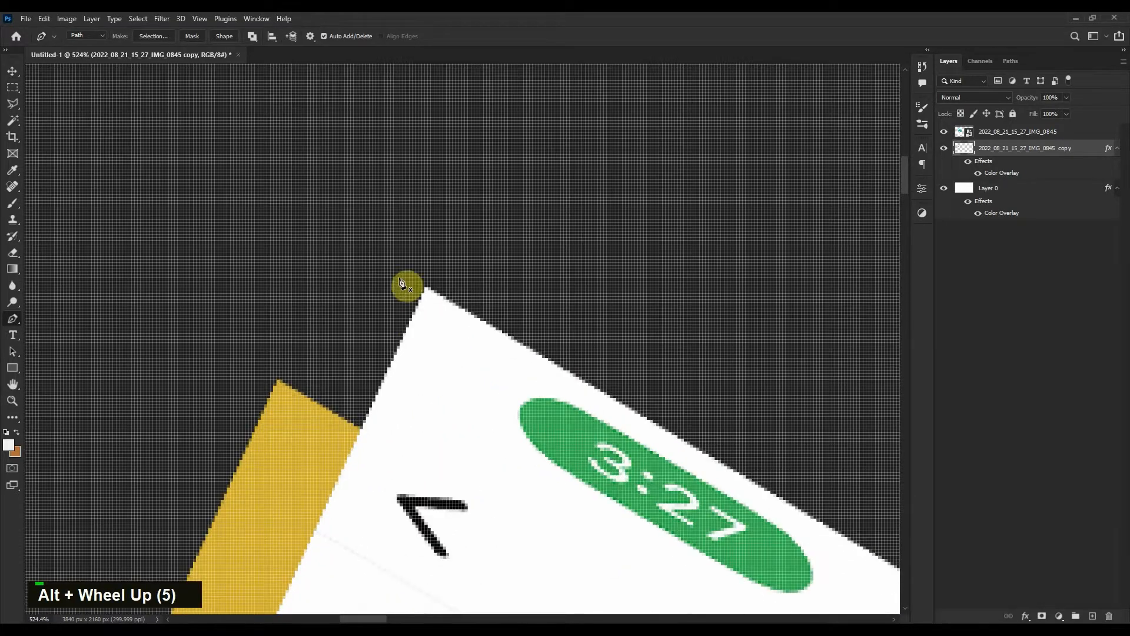
click(427, 288)
click(406, 509)
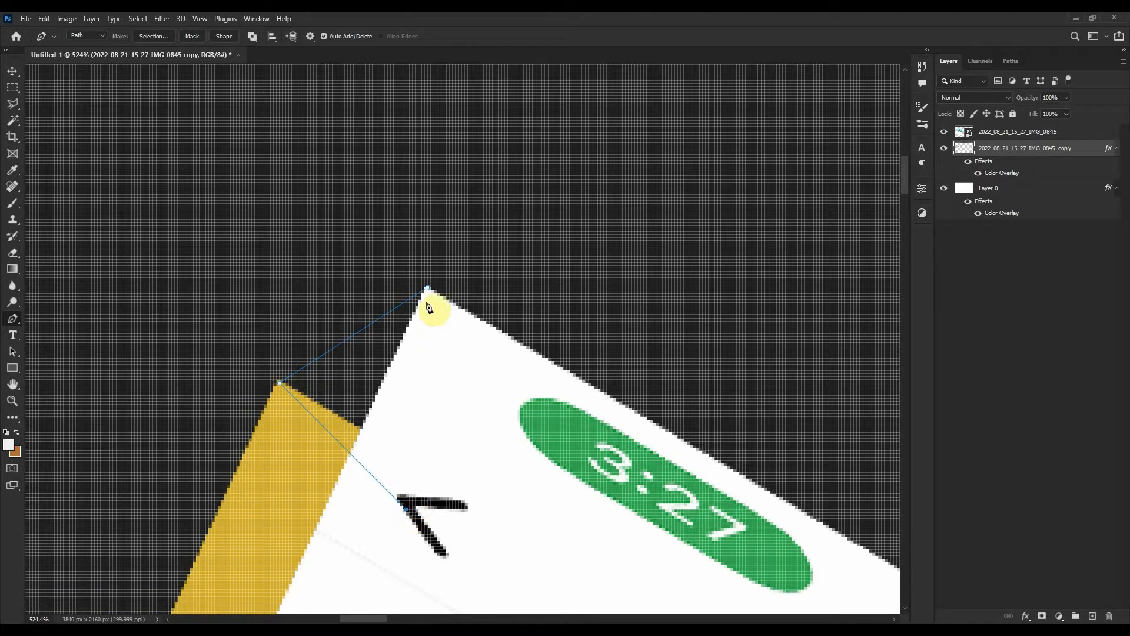
click(428, 288)
Fill both corner paths with color f5c51f at 100% opacity on the golden copy layer, and delete the paths
scroll(499, 370, down, 8)
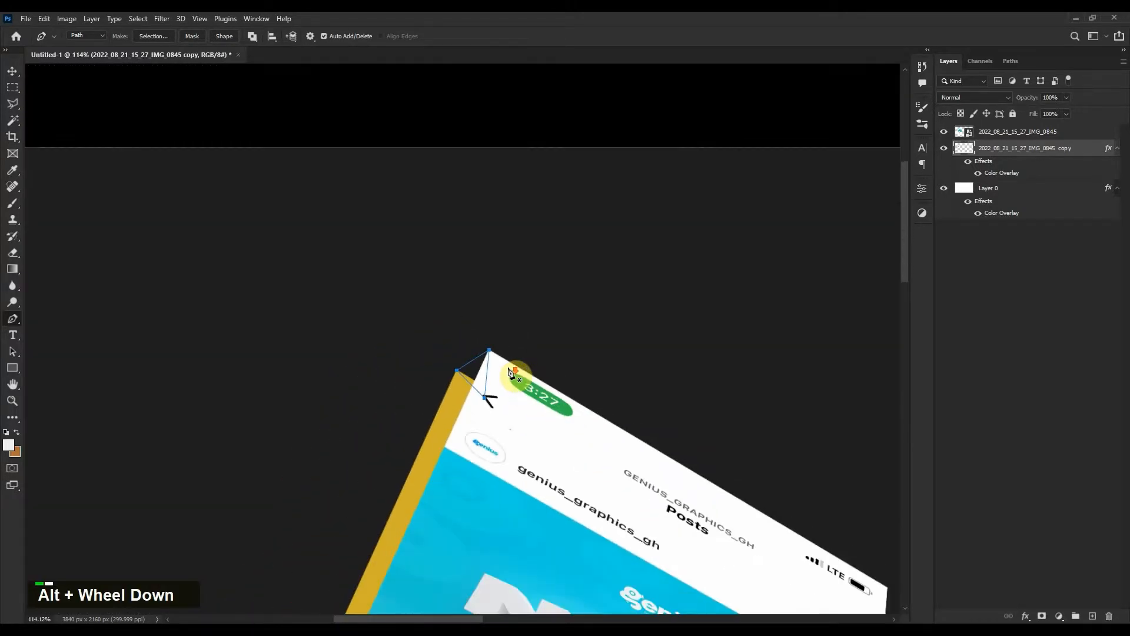
drag(570, 438, 432, 195)
scroll(445, 263, down, 4)
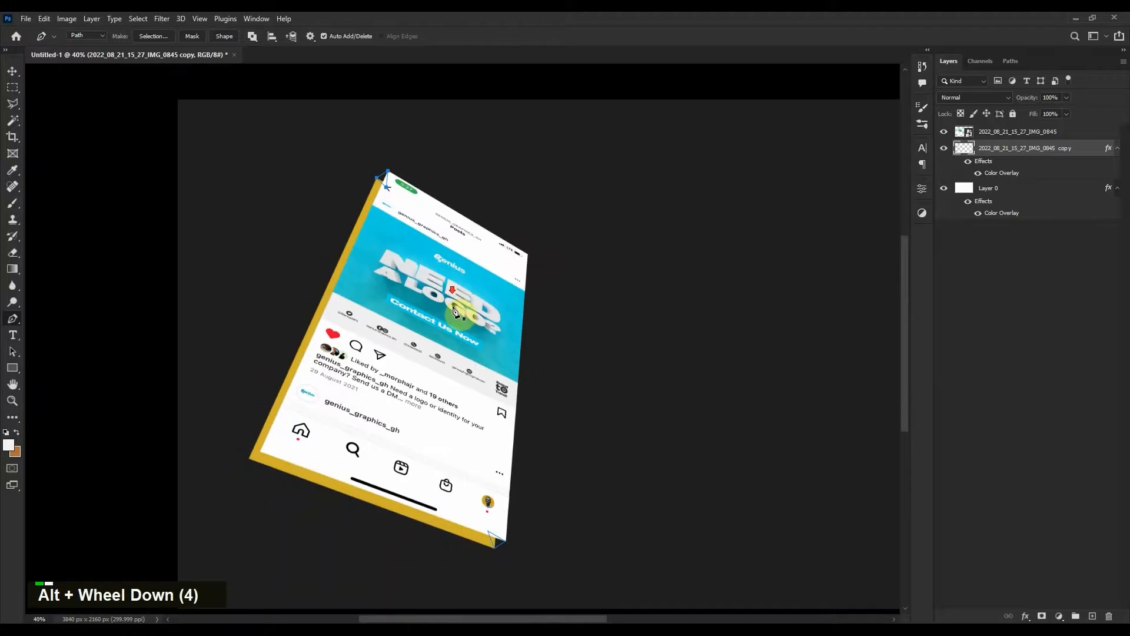
drag(449, 332, 428, 317)
ctrl+click(417, 346)
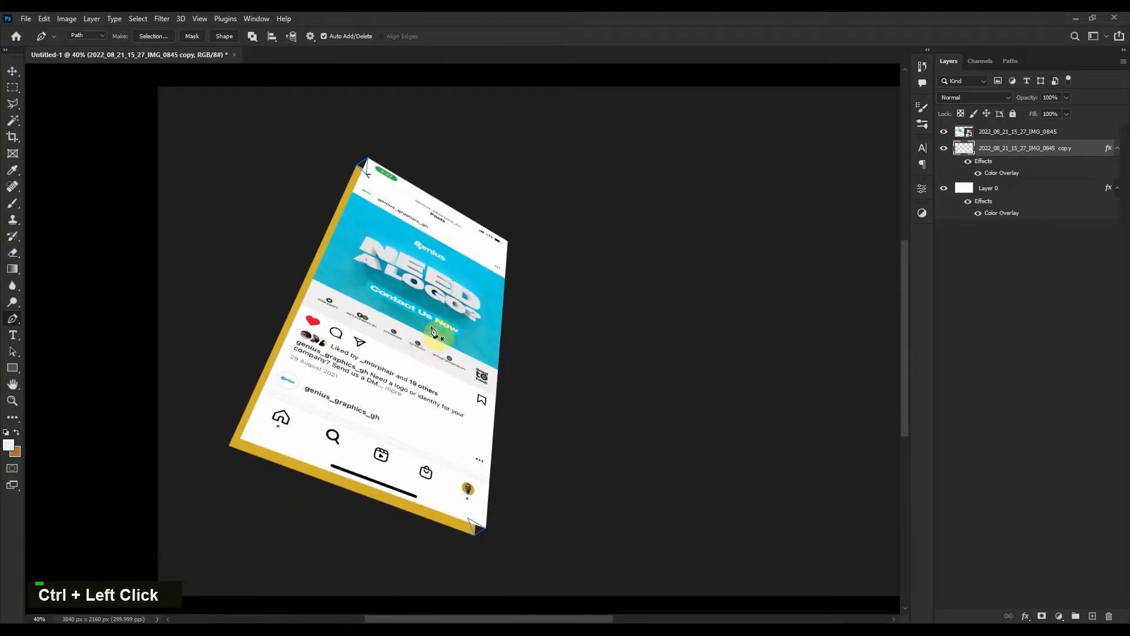
right_click(431, 328)
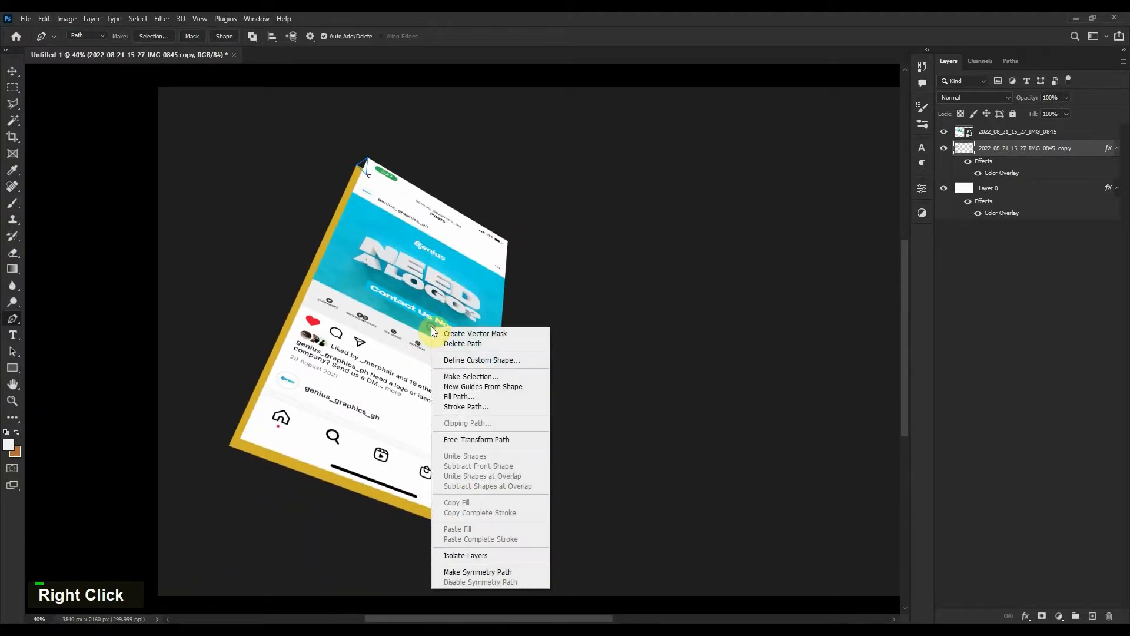
click(480, 398)
click(574, 169)
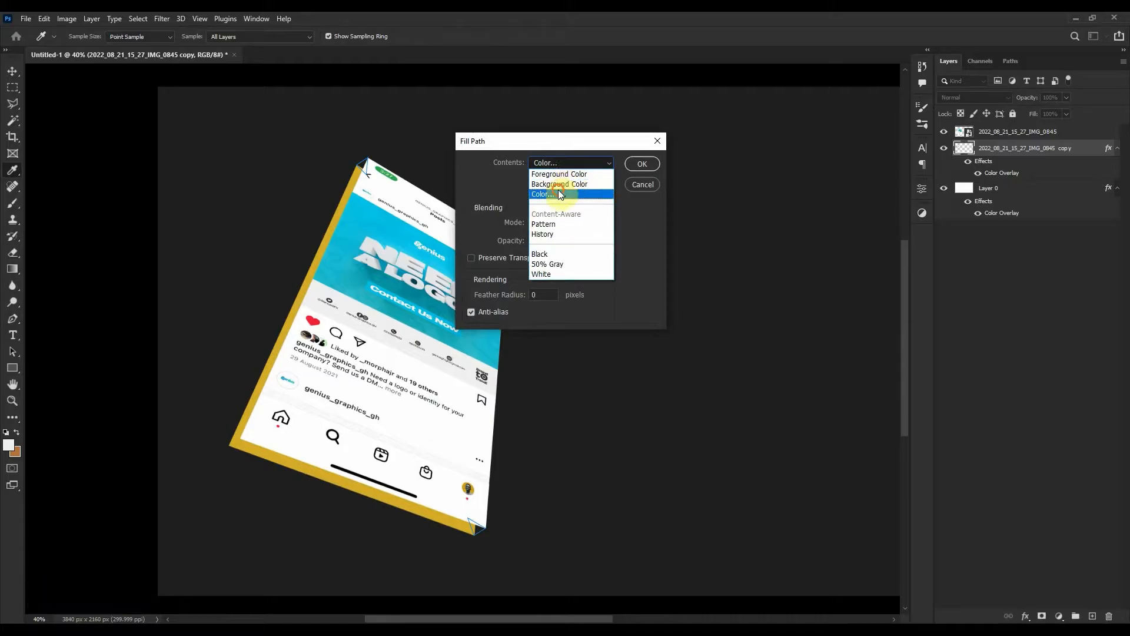
click(563, 192)
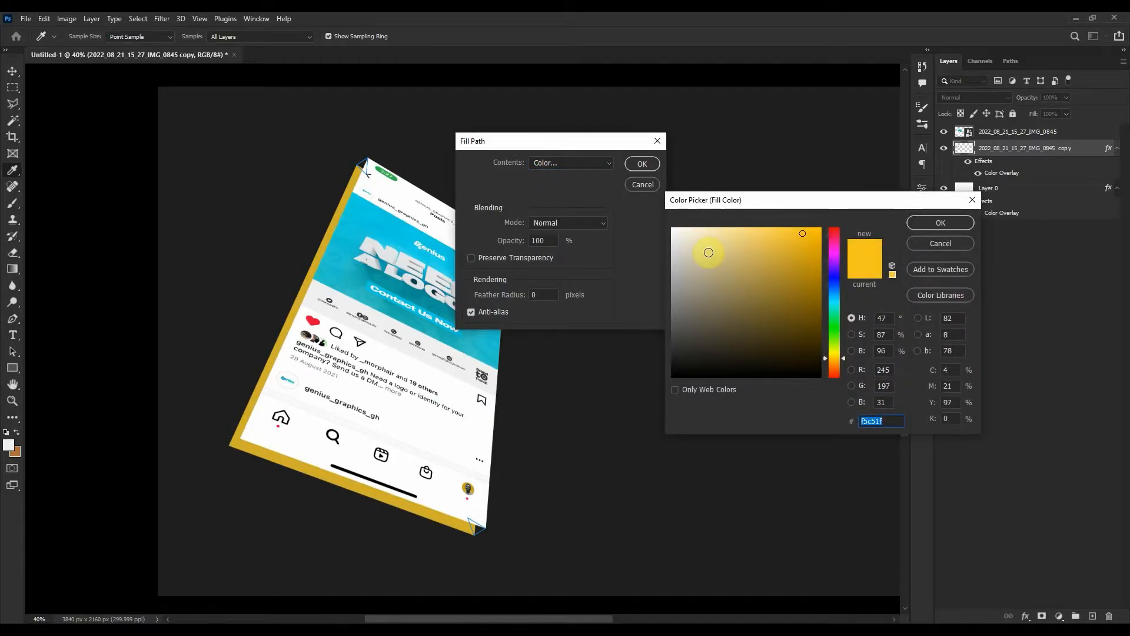
click(918, 222)
click(634, 164)
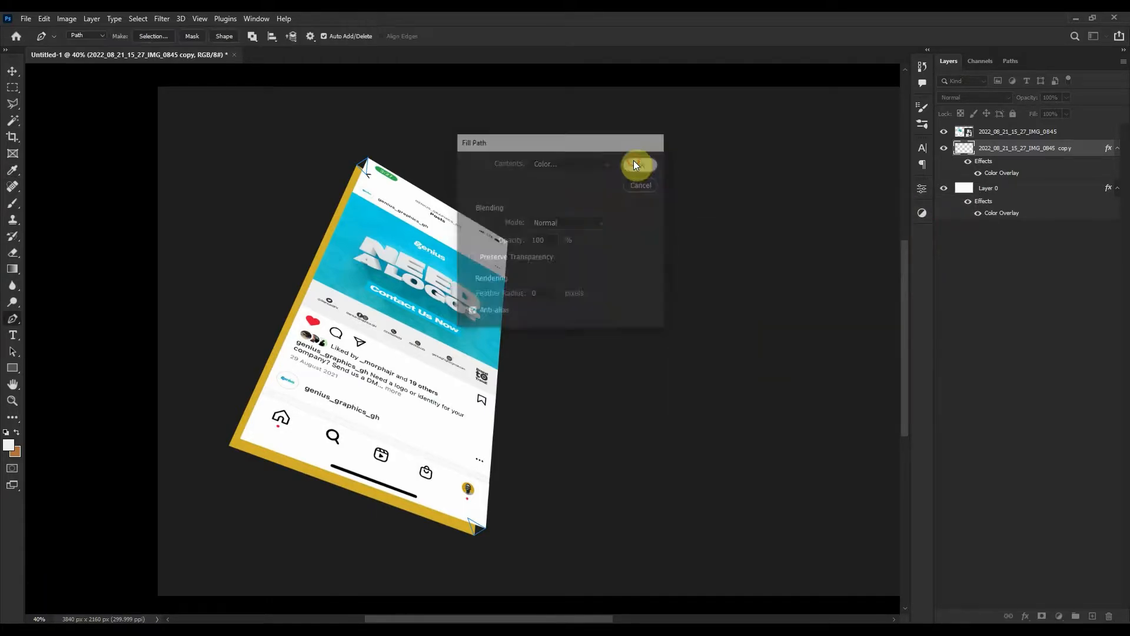
key(Delete)
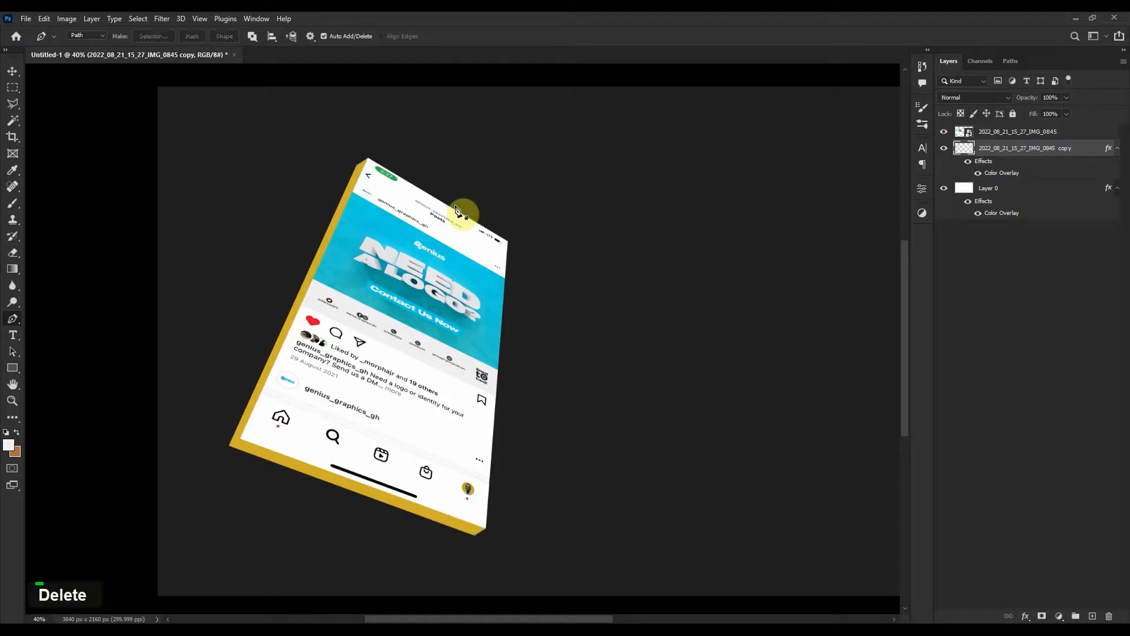
Outline the golden strip along the phone's lower edge with a closed Polygonal Lasso selection on the golden copy layer
click(12, 70)
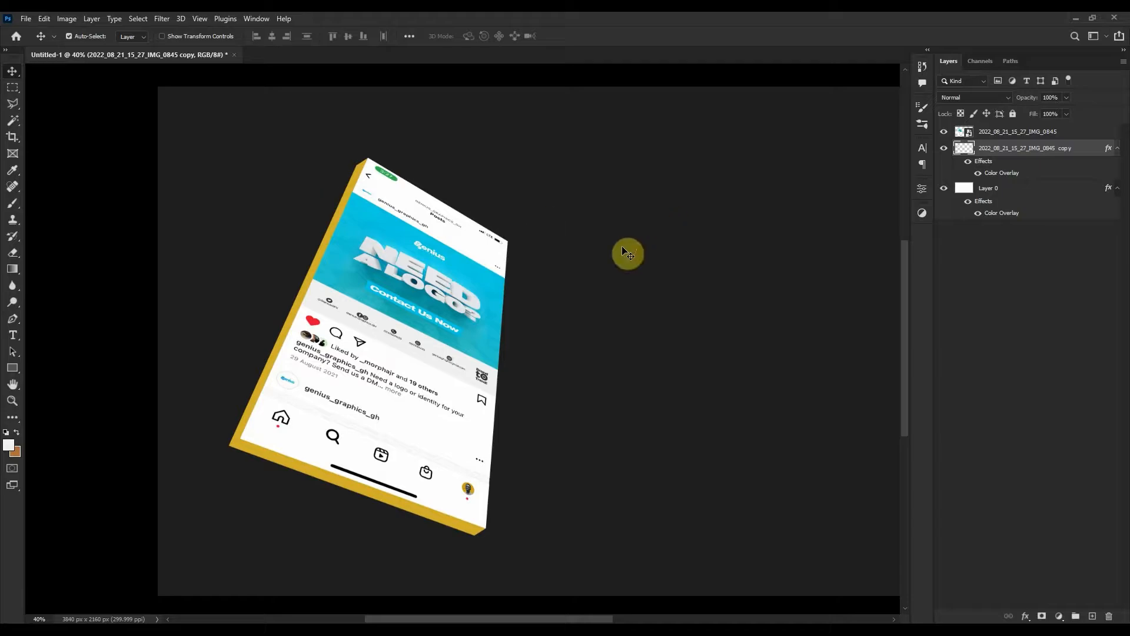
scroll(277, 468, up, 1)
scroll(276, 468, up, 8)
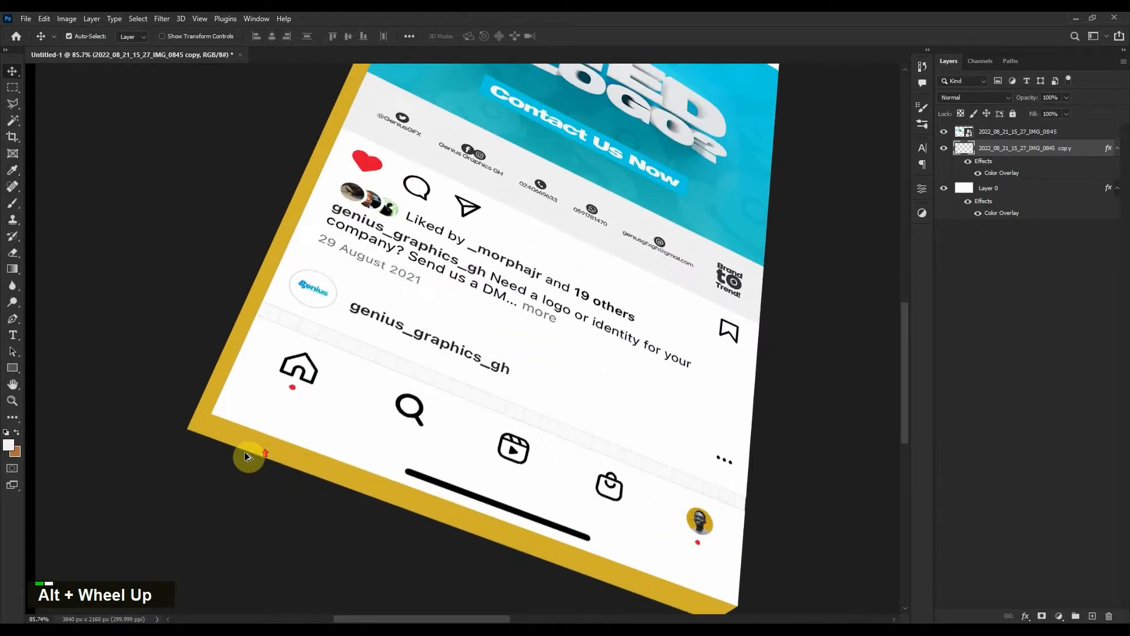
scroll(194, 401, up, 4)
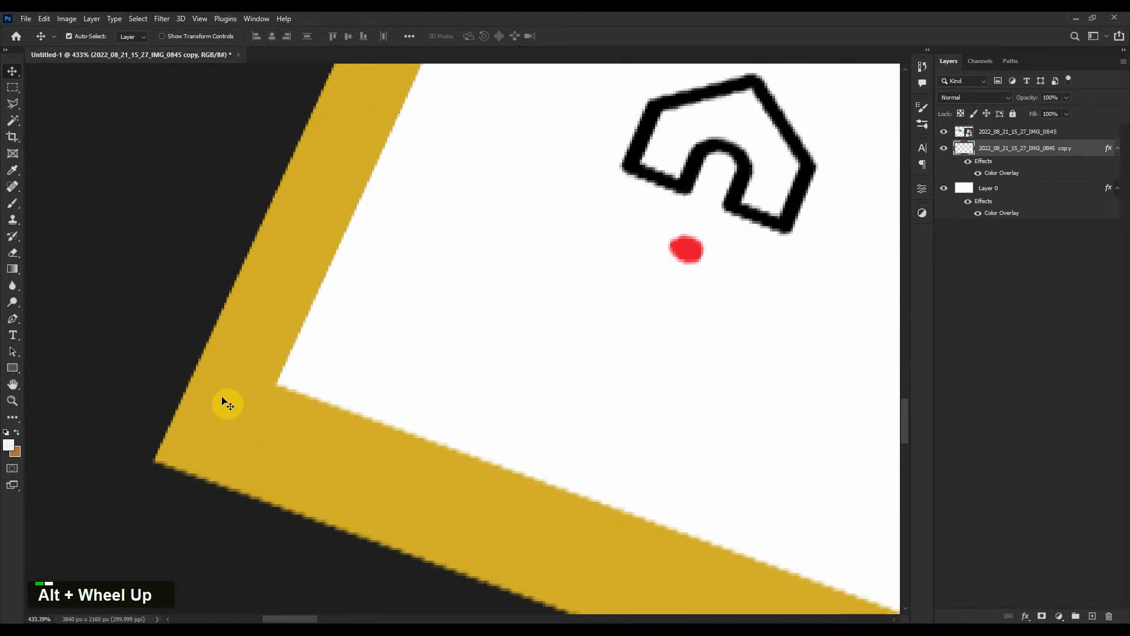
right_click(13, 105)
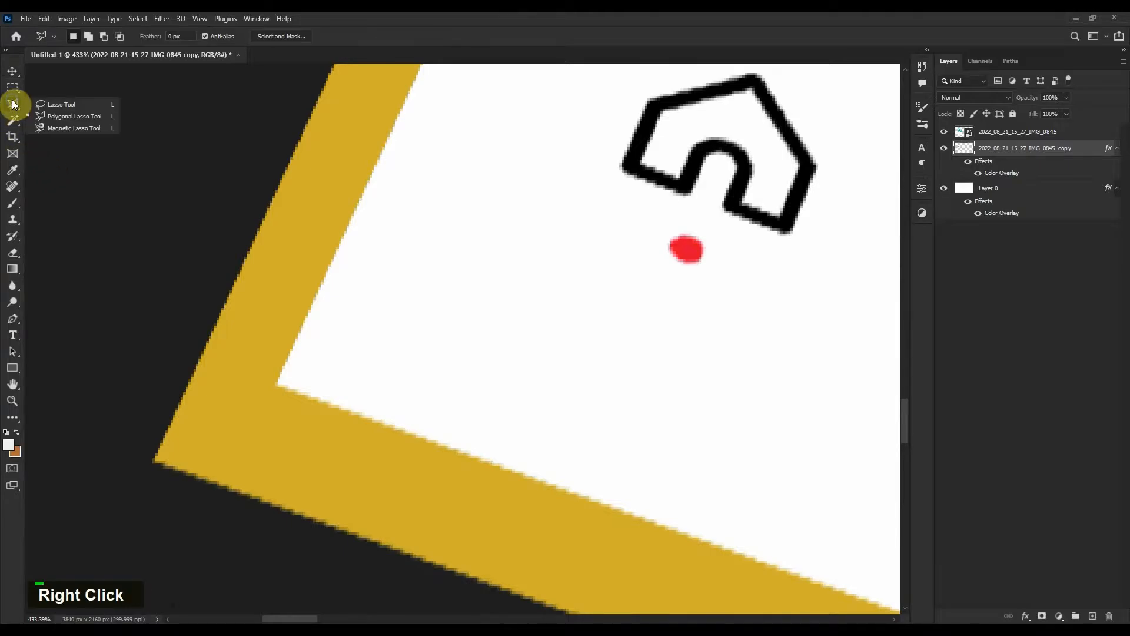
click(63, 118)
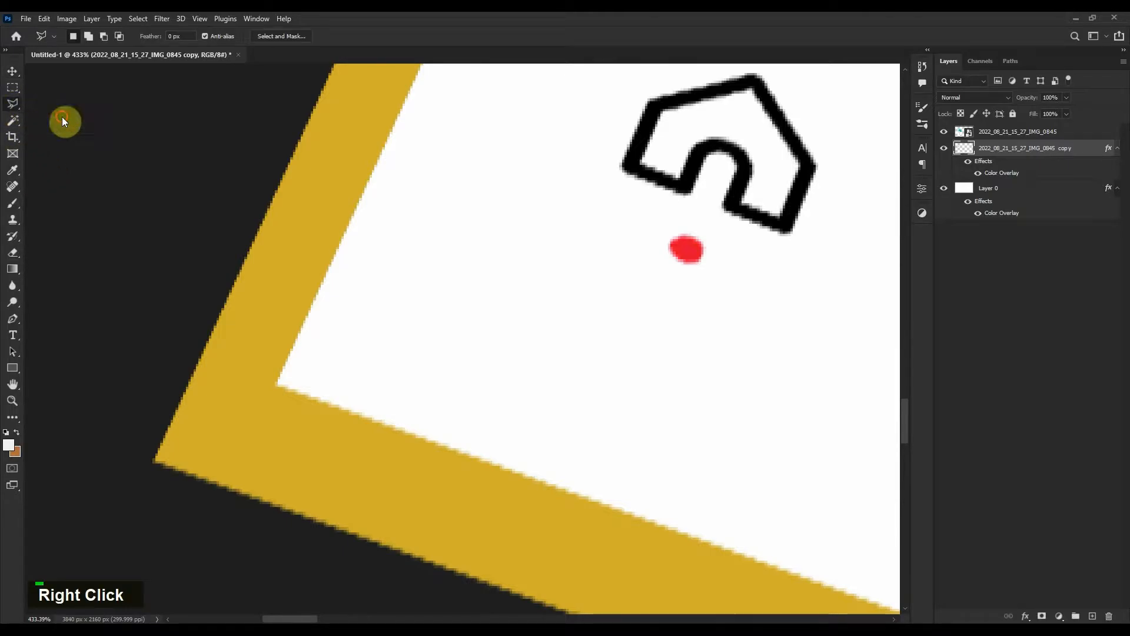
click(129, 476)
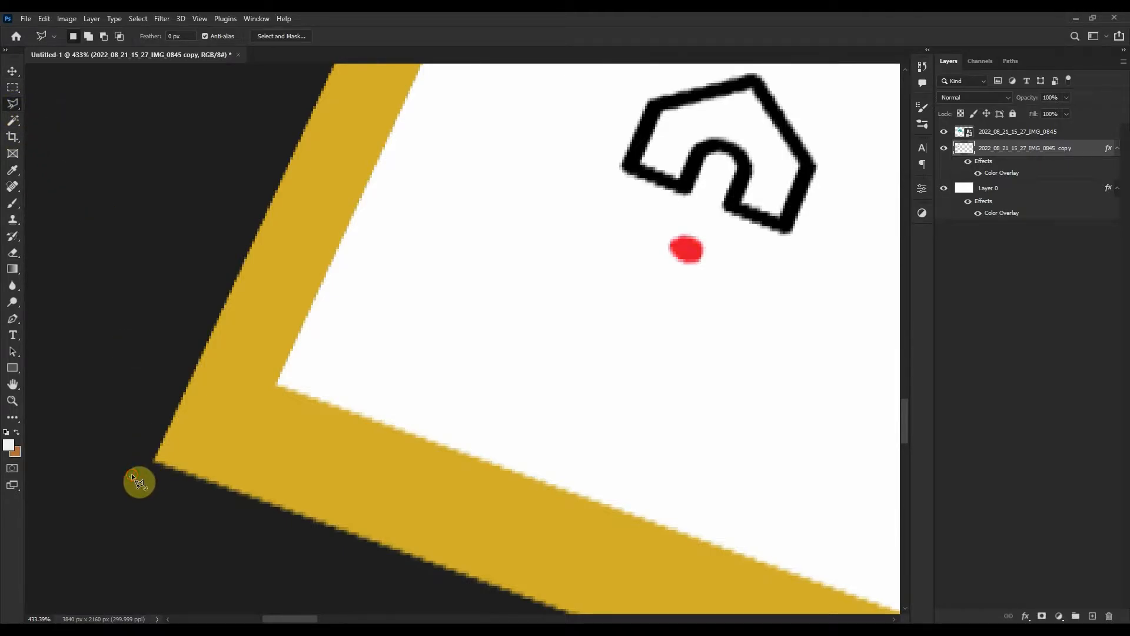
click(360, 336)
scroll(429, 384, down, 5)
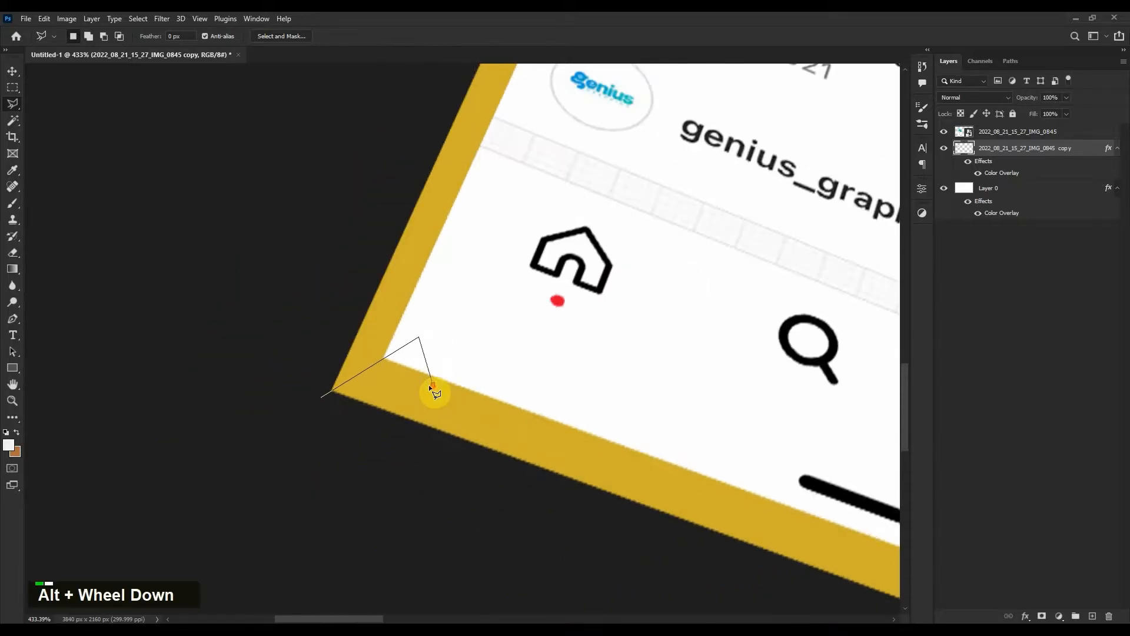
mouse_move(515, 412)
mouse_down()
mouse_move(532, 429)
mouse_move(585, 412)
mouse_up()
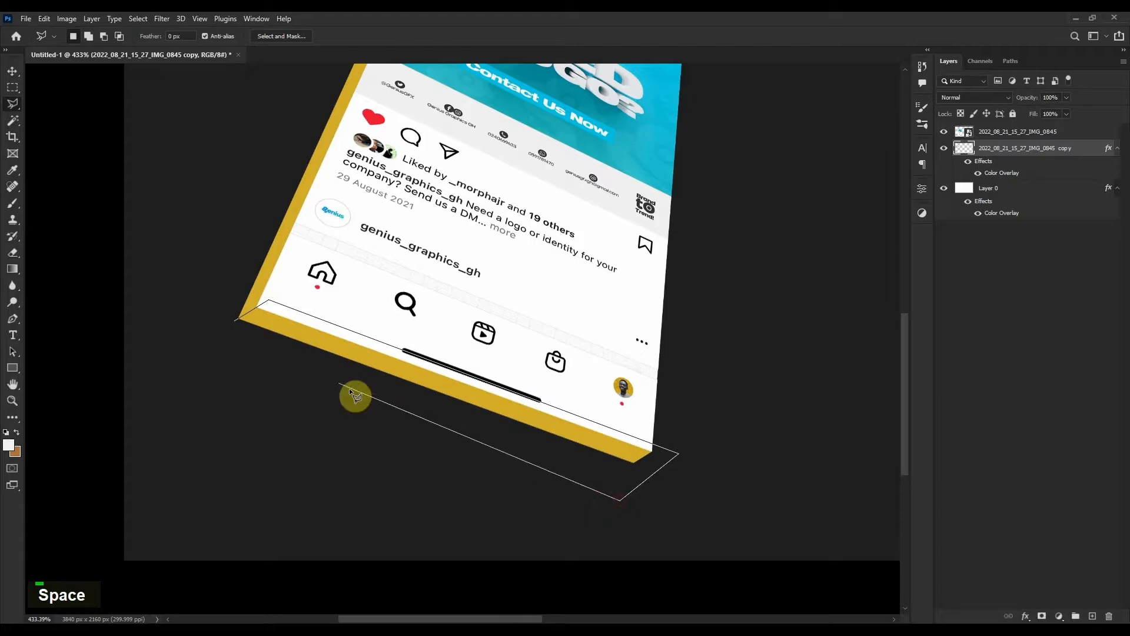
click(235, 320)
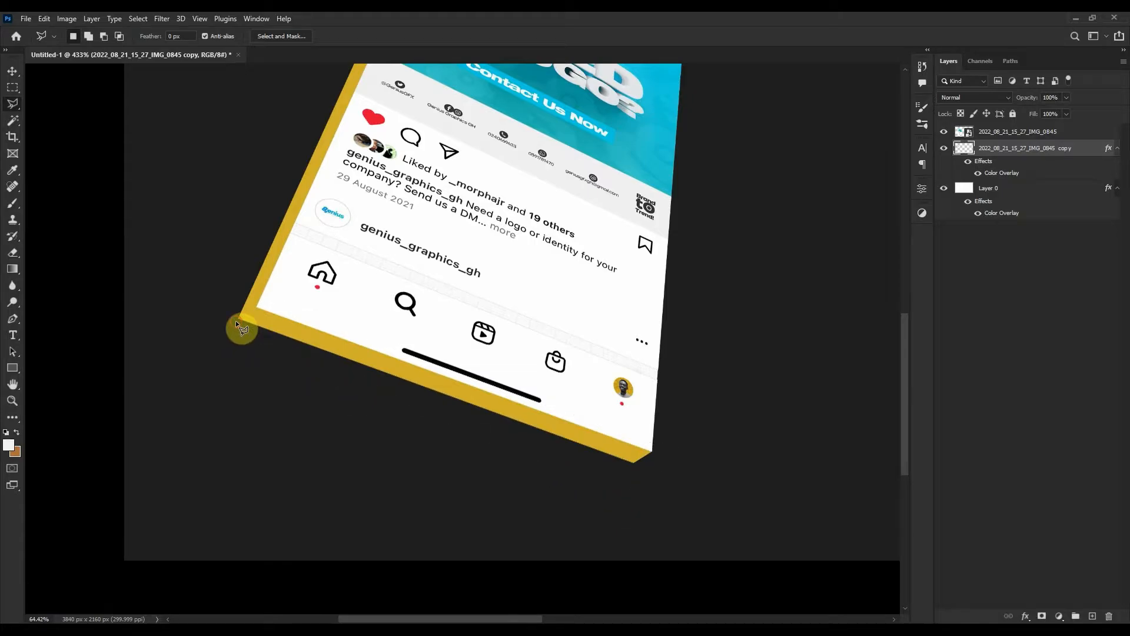
Copy the selected lower edge strip to a new layer using Layer Via Copy
right_click(425, 372)
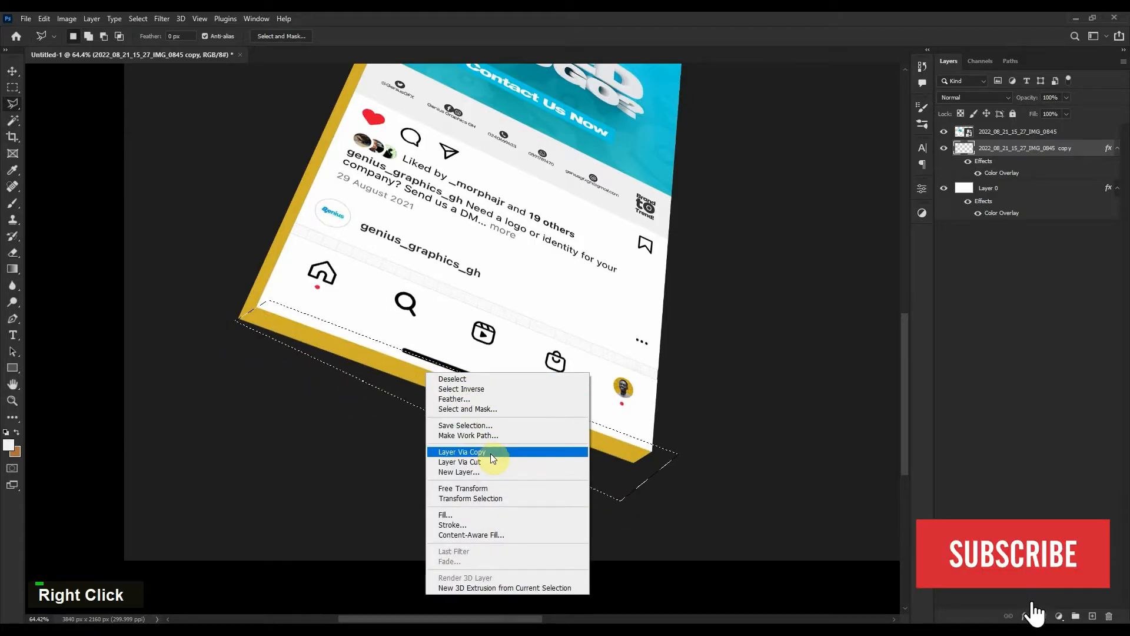
click(490, 453)
click(12, 72)
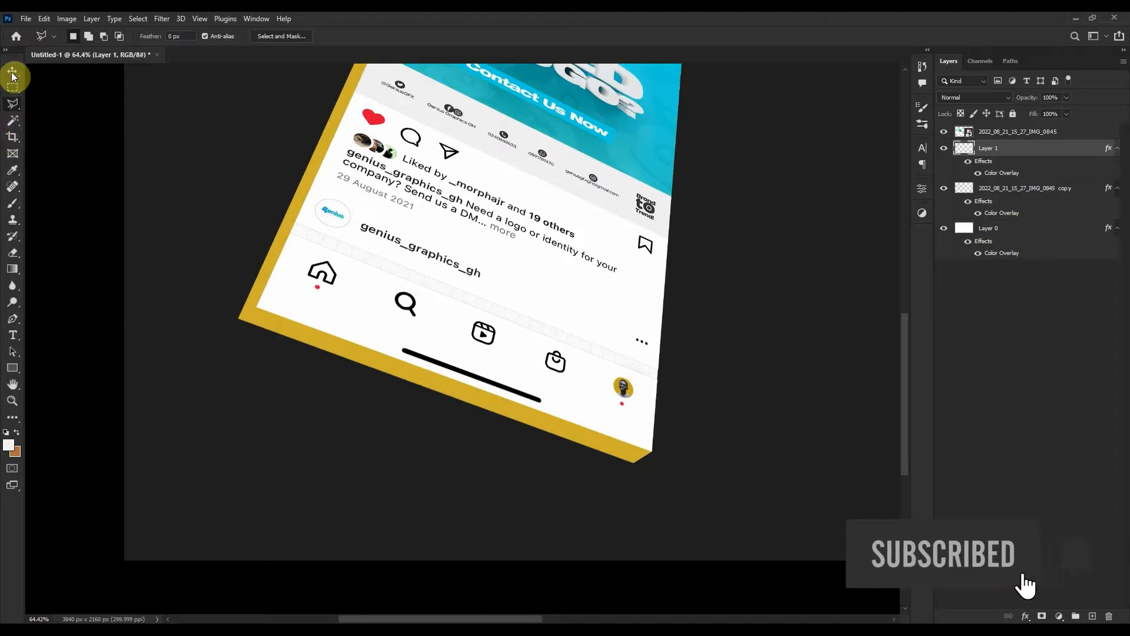
alt+scroll(516, 307, down, 2)
scroll(421, 353, up, 2)
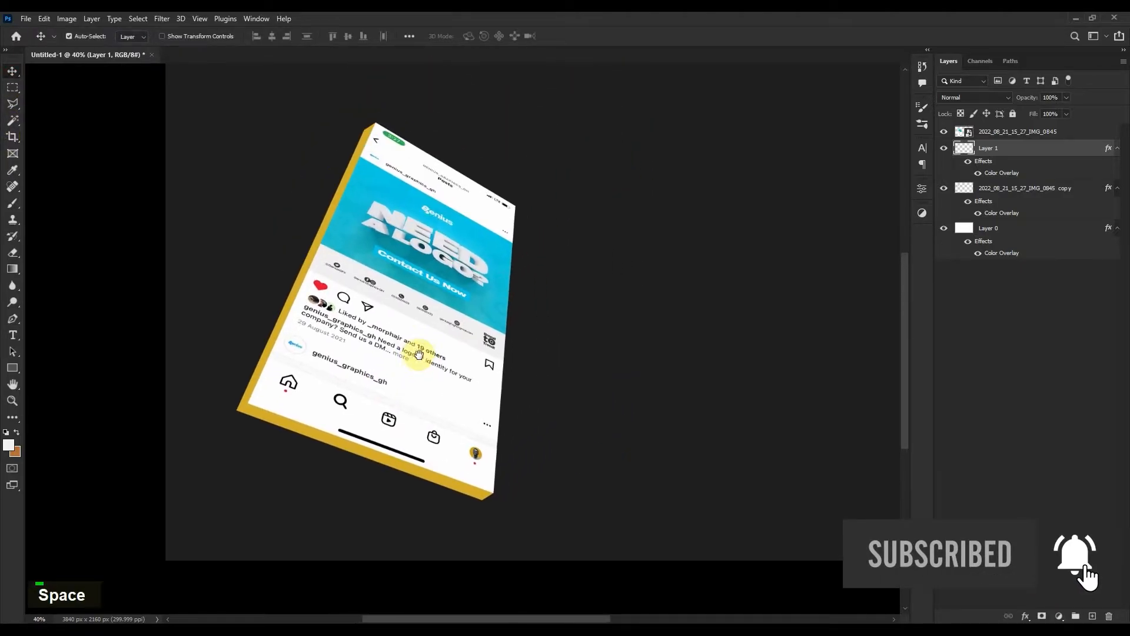
Replace the Color Overlay on the lower edge strip's layer with a Gradient Overlay
double_click(1053, 154)
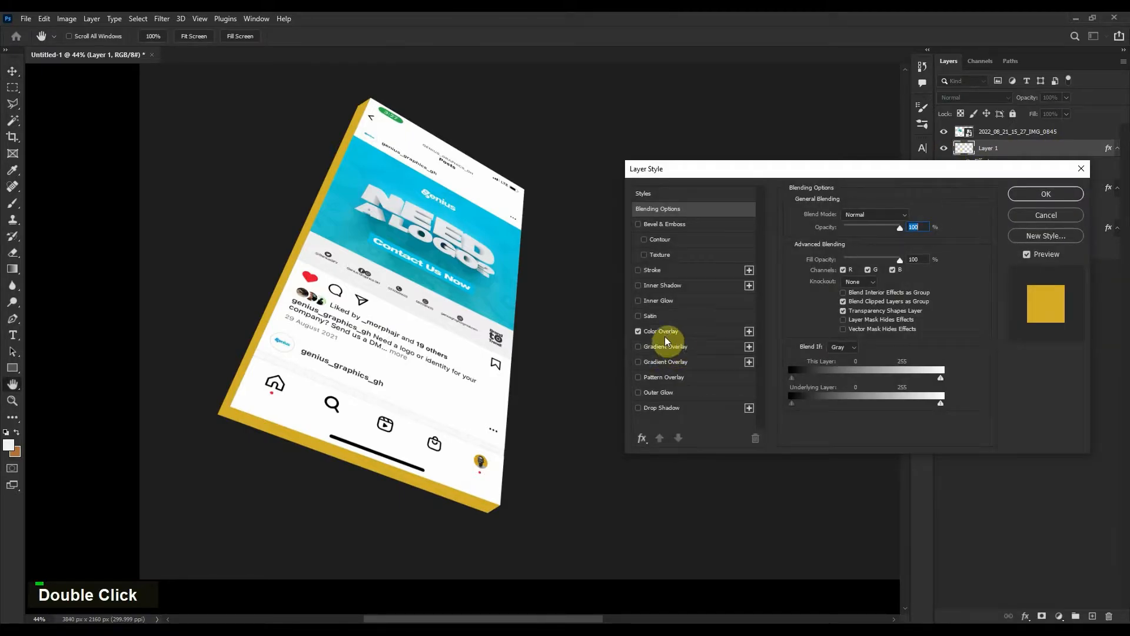
click(639, 331)
click(663, 347)
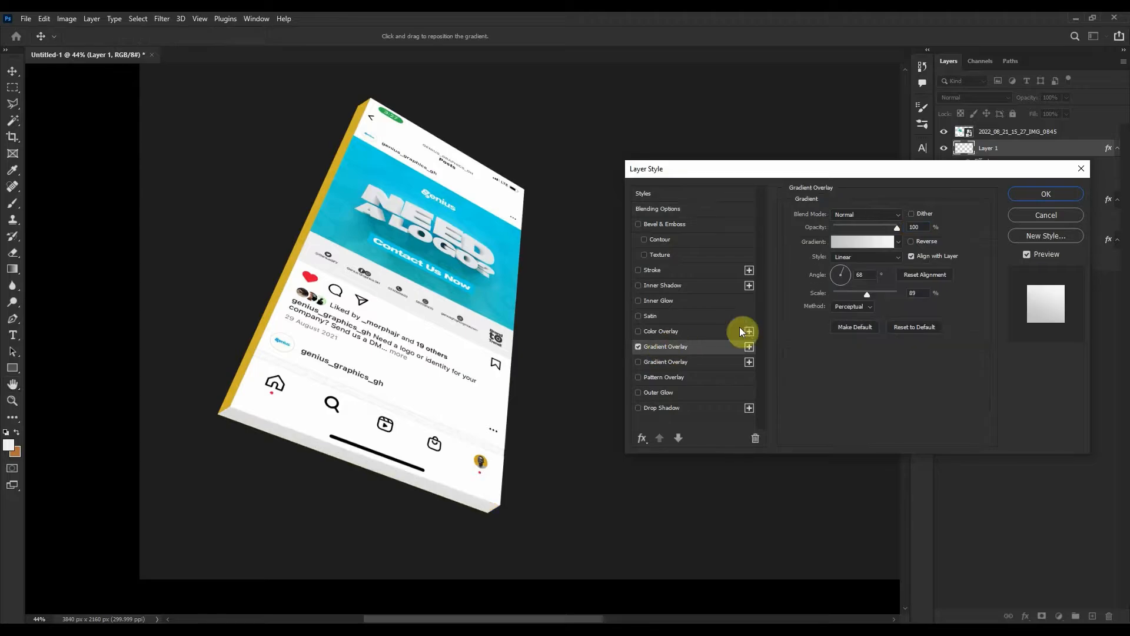
Darken the starting color stop of the strip's overlay gradient to 969696
click(864, 241)
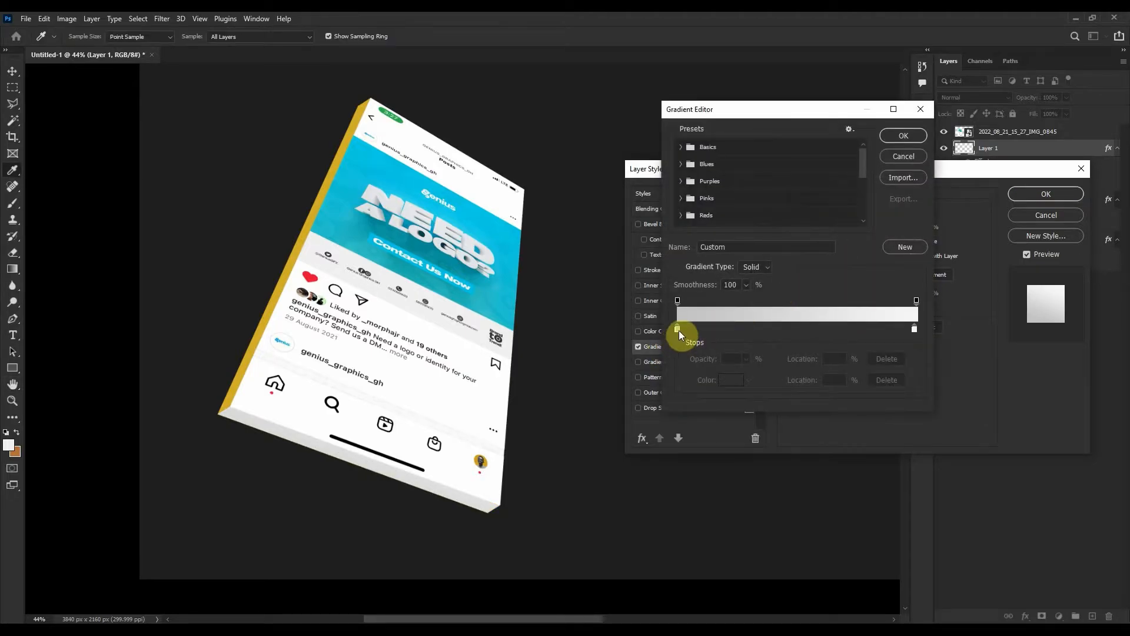
double_click(678, 329)
drag(698, 284, 664, 290)
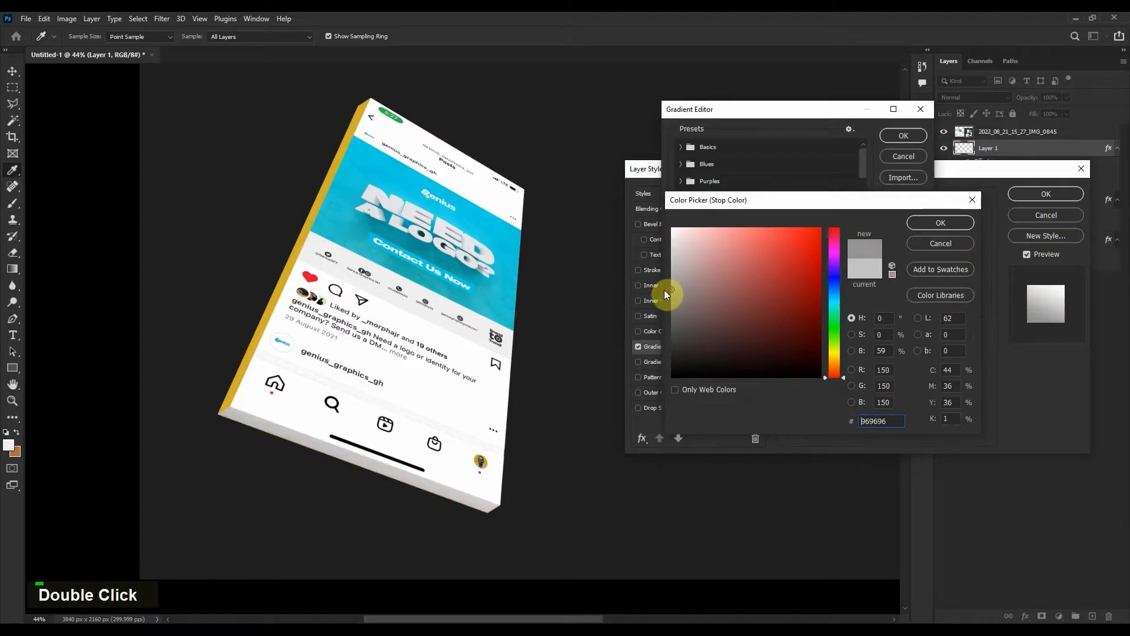
click(941, 223)
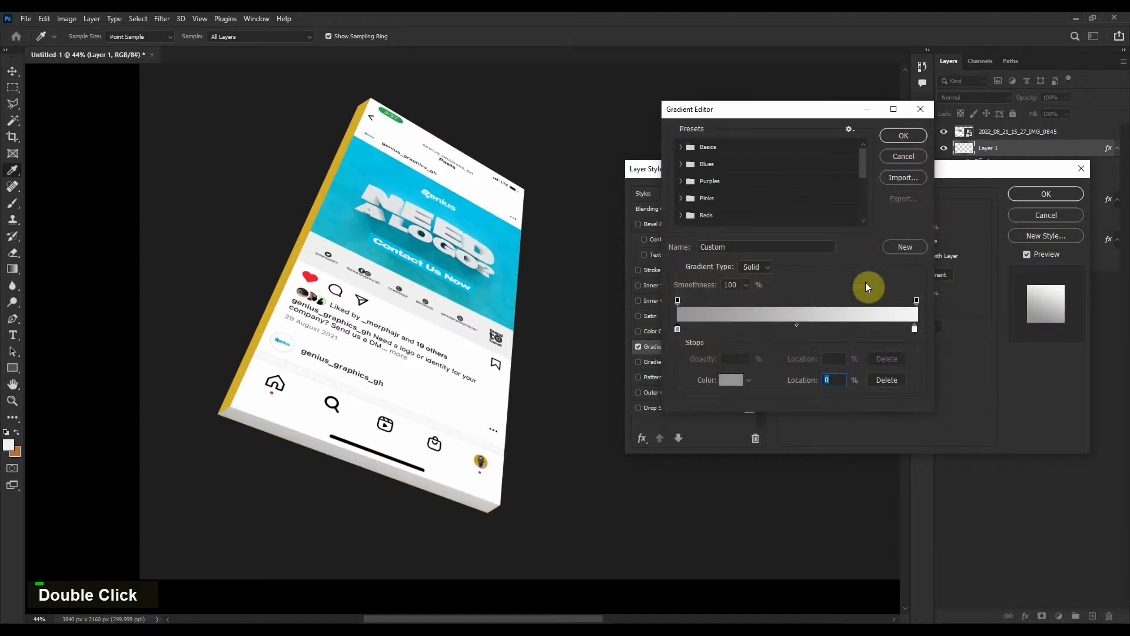
click(905, 135)
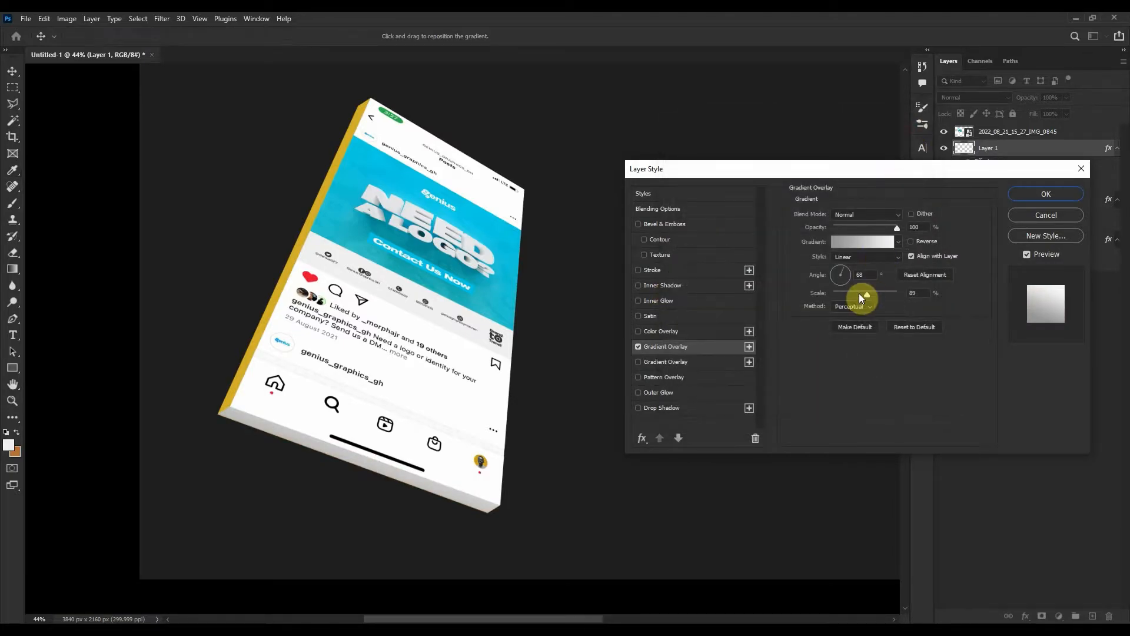
Reduce the strip's gradient scale to 10% and set its angle to 132°
drag(868, 294, 831, 306)
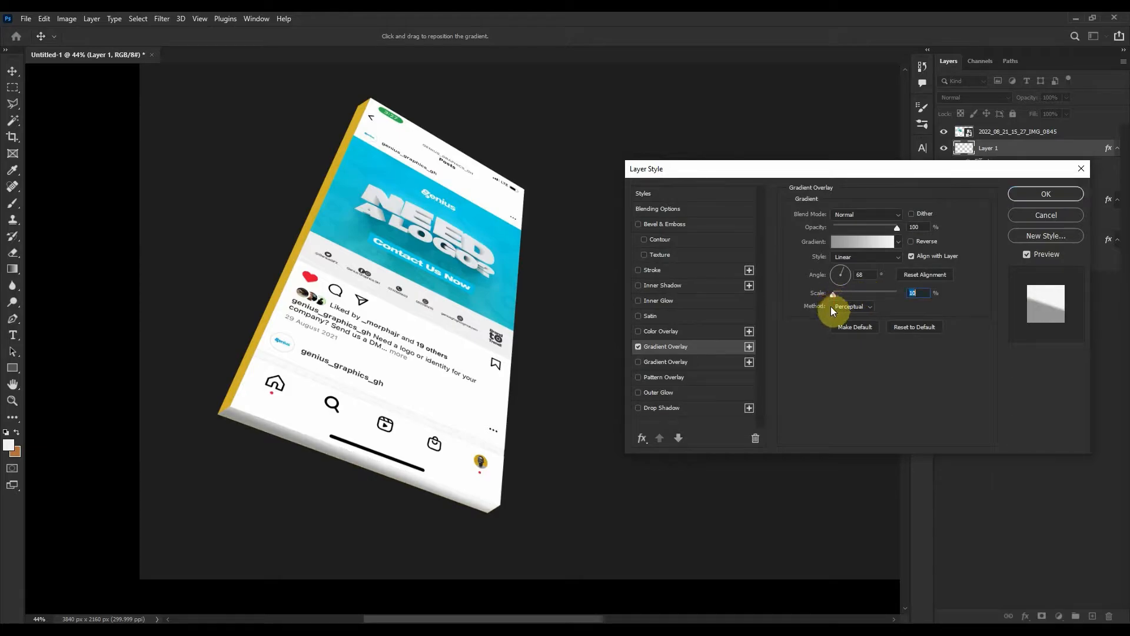
click(849, 277)
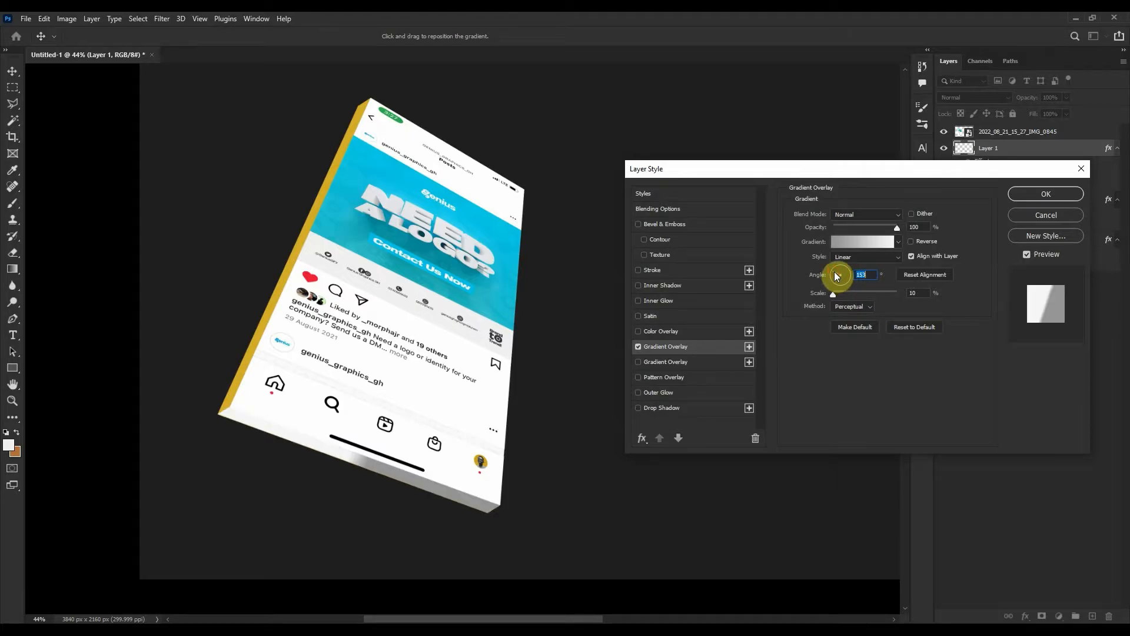
click(836, 271)
Recolor the strip's gradient with c4c4c4 at the starting stop and ececec at the end stop
click(872, 244)
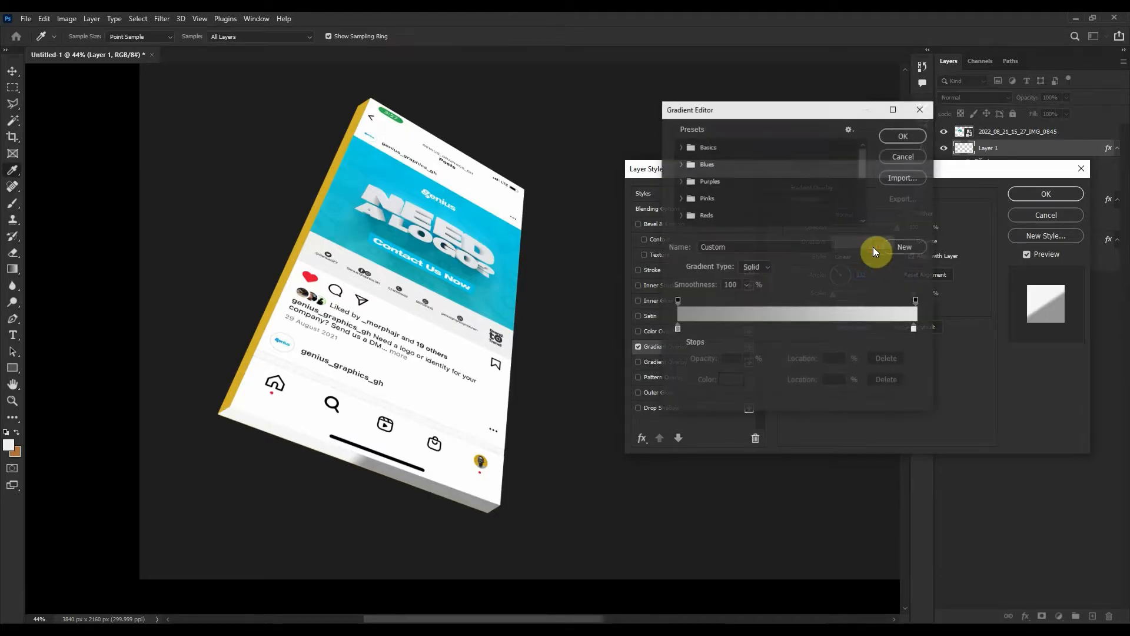
double_click(678, 328)
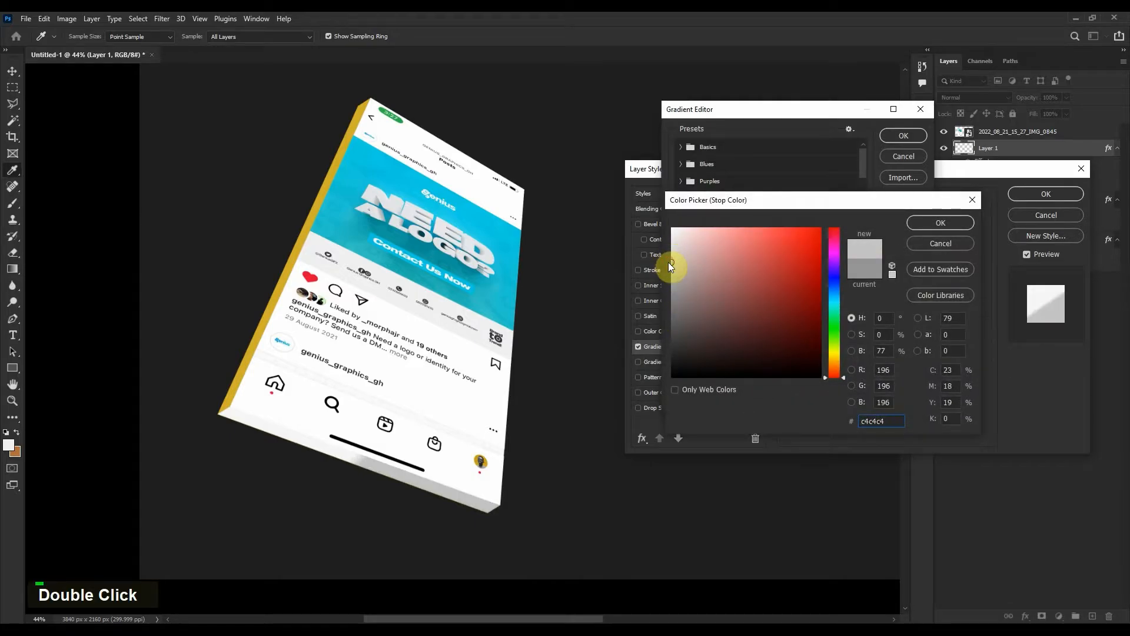
click(941, 223)
double_click(916, 328)
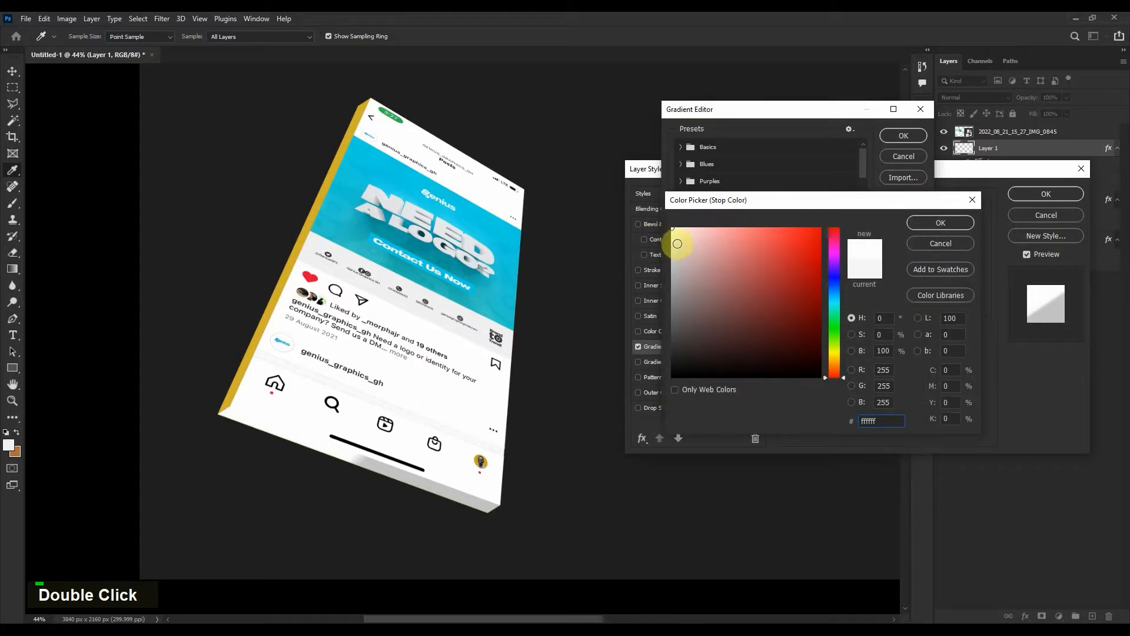
drag(678, 243, 665, 239)
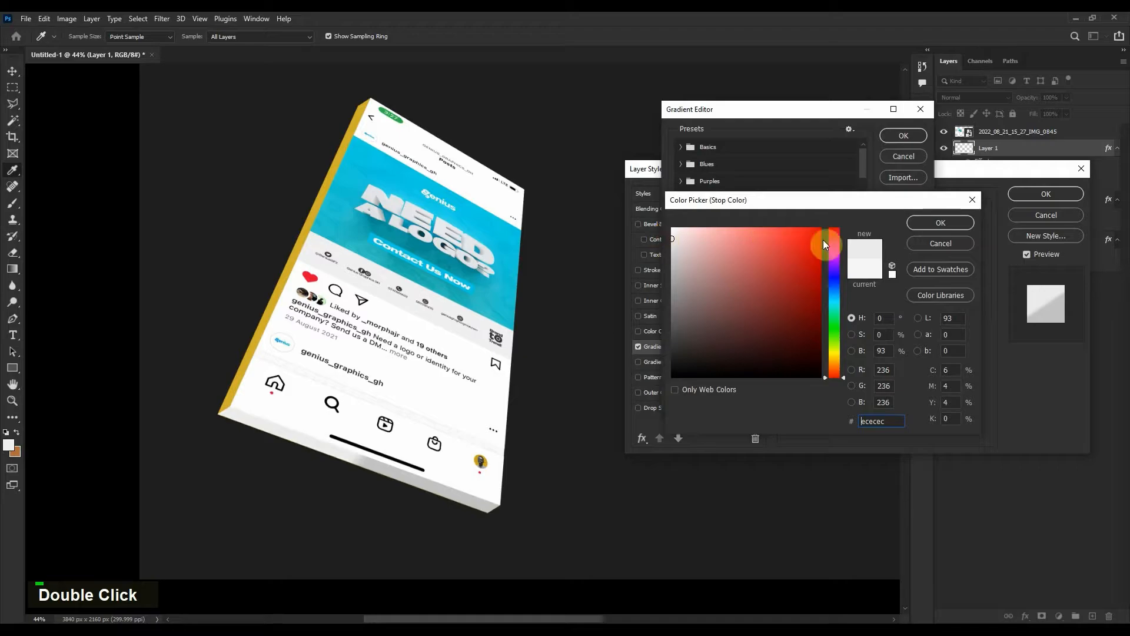
click(917, 224)
click(903, 136)
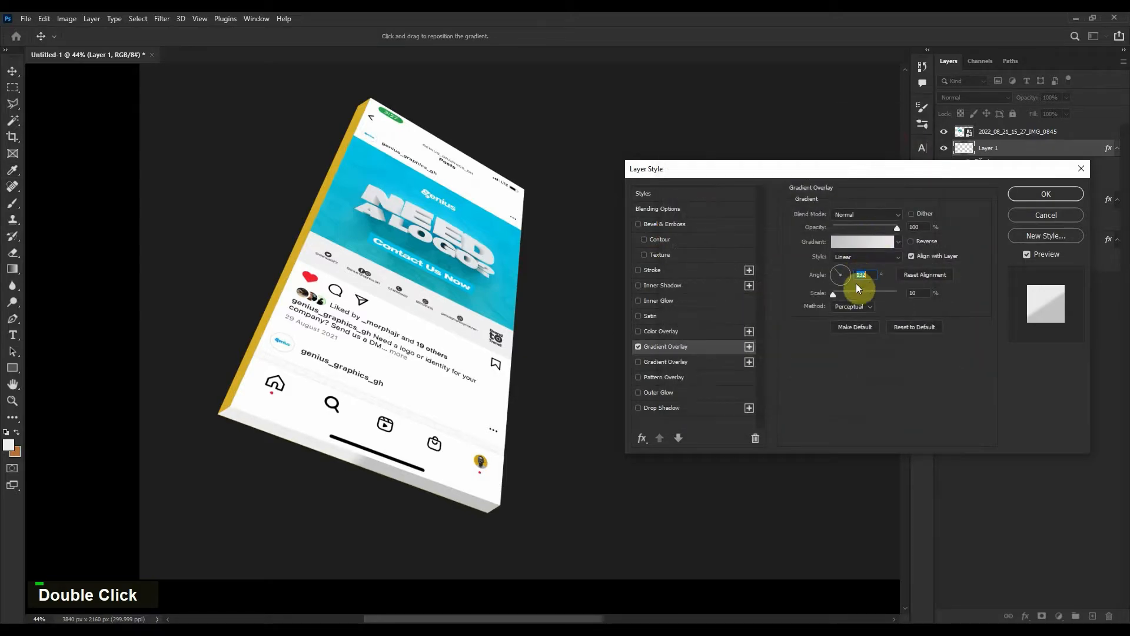
Set the strip's gradient scale to 95% and apply the layer style
click(834, 295)
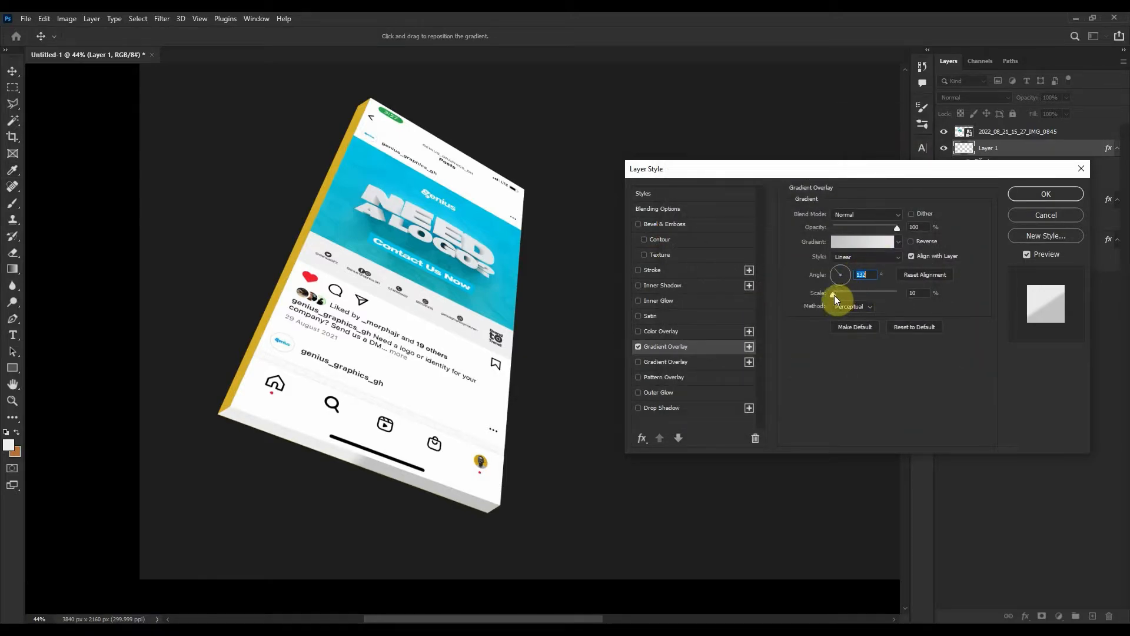
click(871, 298)
click(1042, 195)
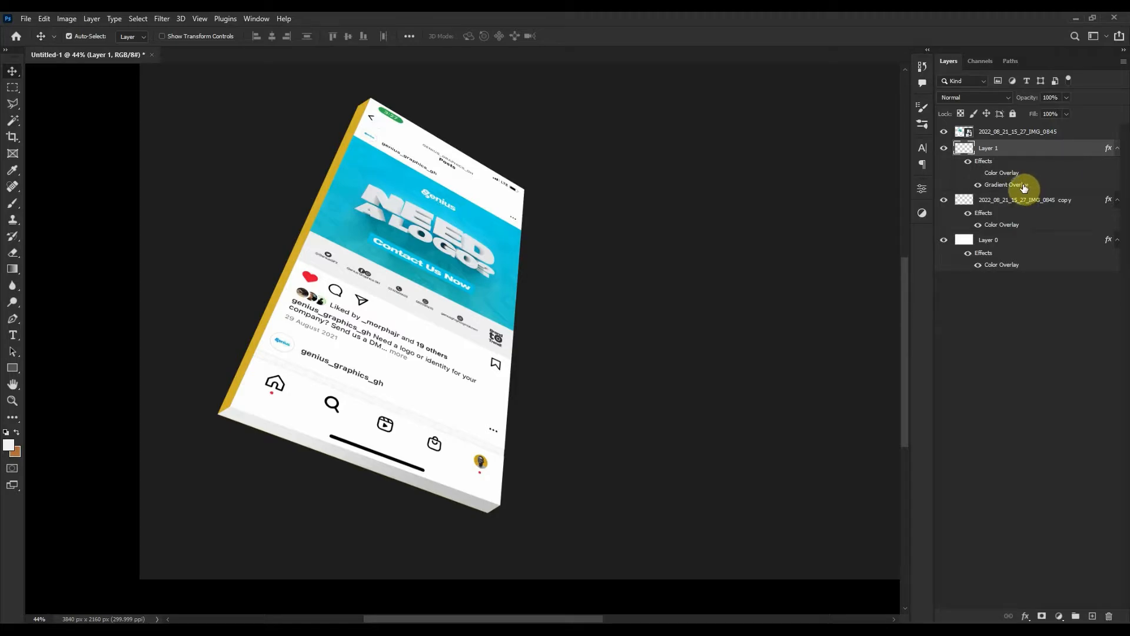
Copy the Gradient Overlay from Layer 1 onto the golden copy layer and hide that layer's Color Overlay
drag(1024, 187, 1034, 217)
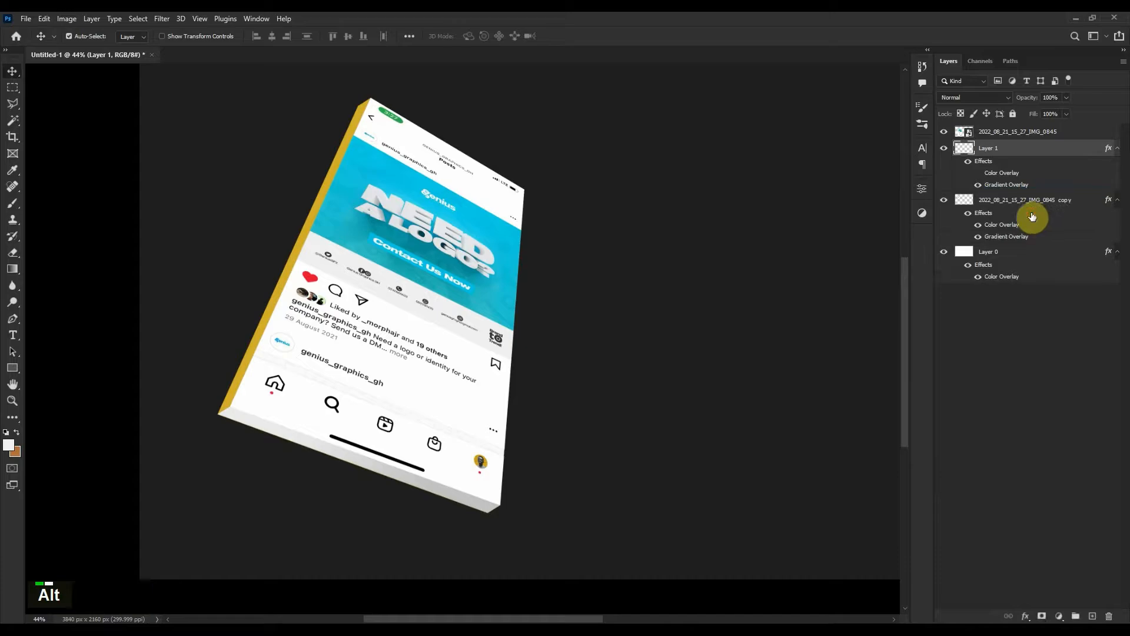
click(979, 225)
double_click(1078, 202)
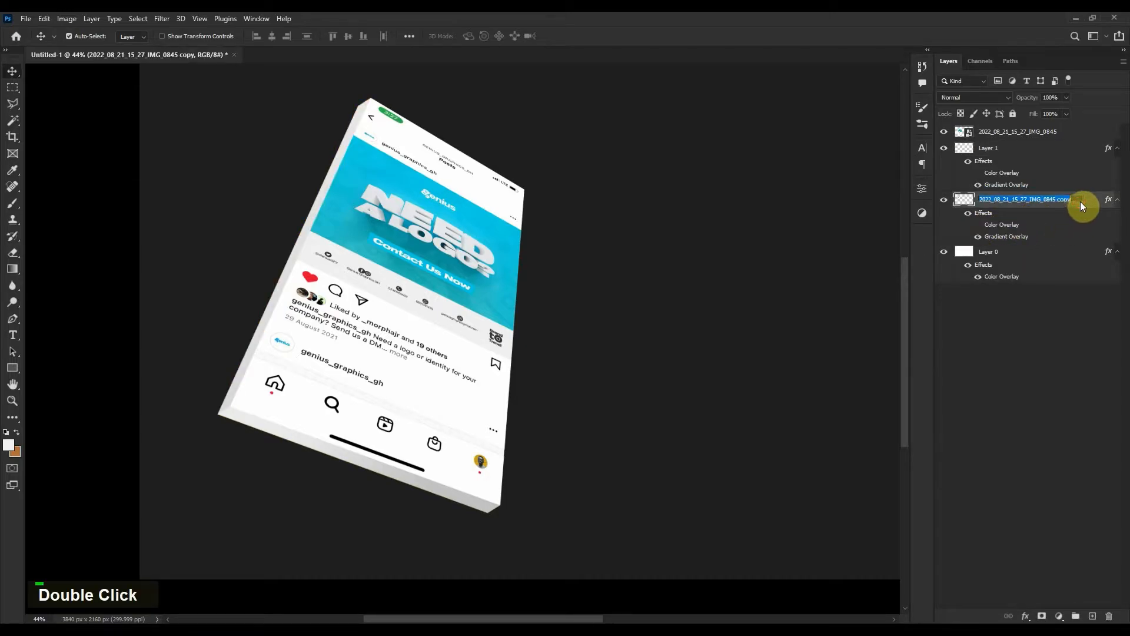
key(Return)
Set the screenshot copy layer's Gradient Overlay to an angle of 67° and a scale of 93%, and apply the layer style
double_click(1091, 202)
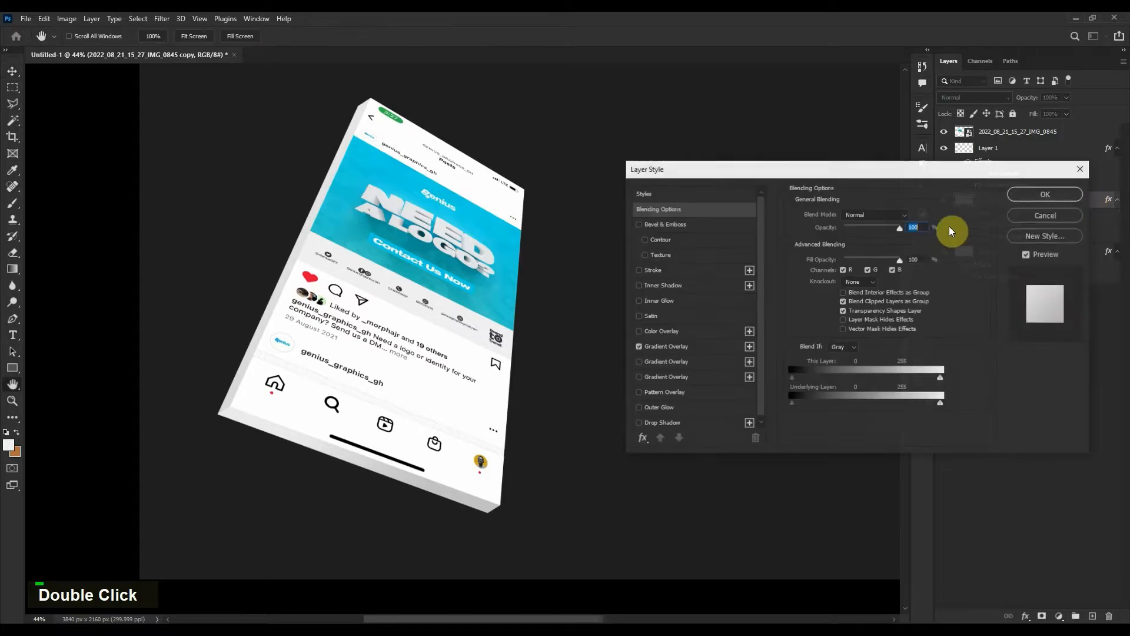
click(699, 348)
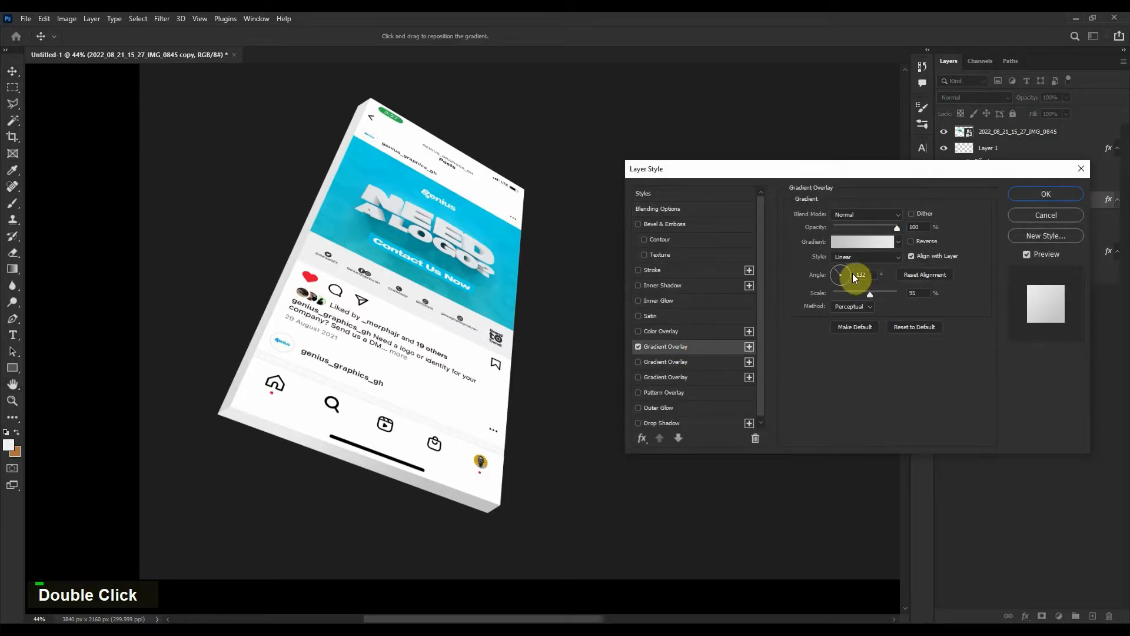
drag(862, 297, 820, 292)
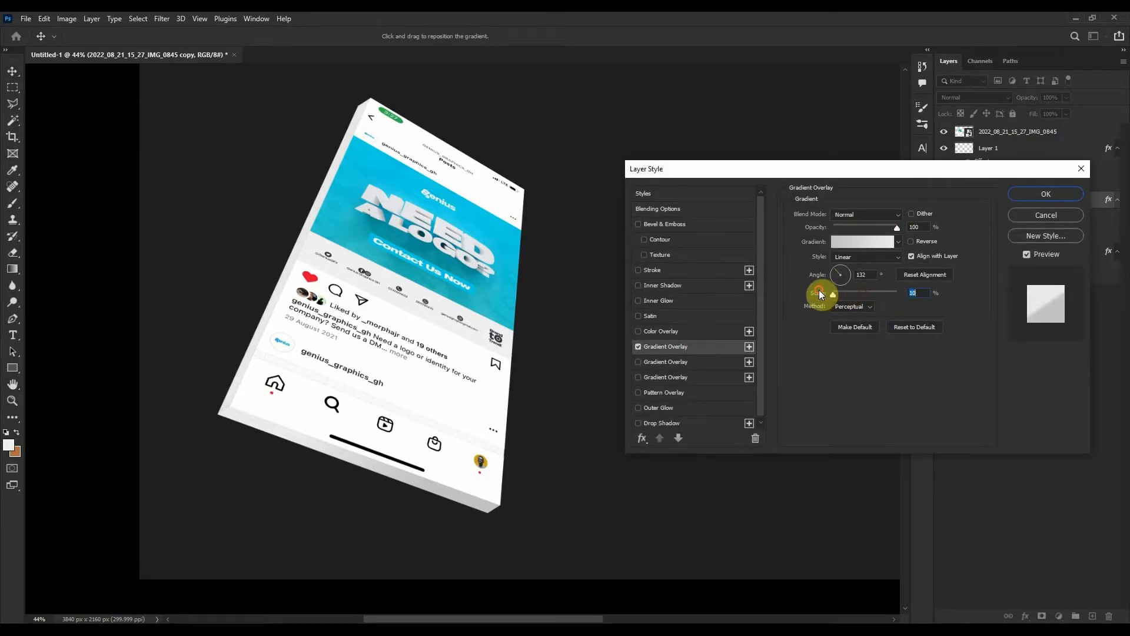
click(840, 282)
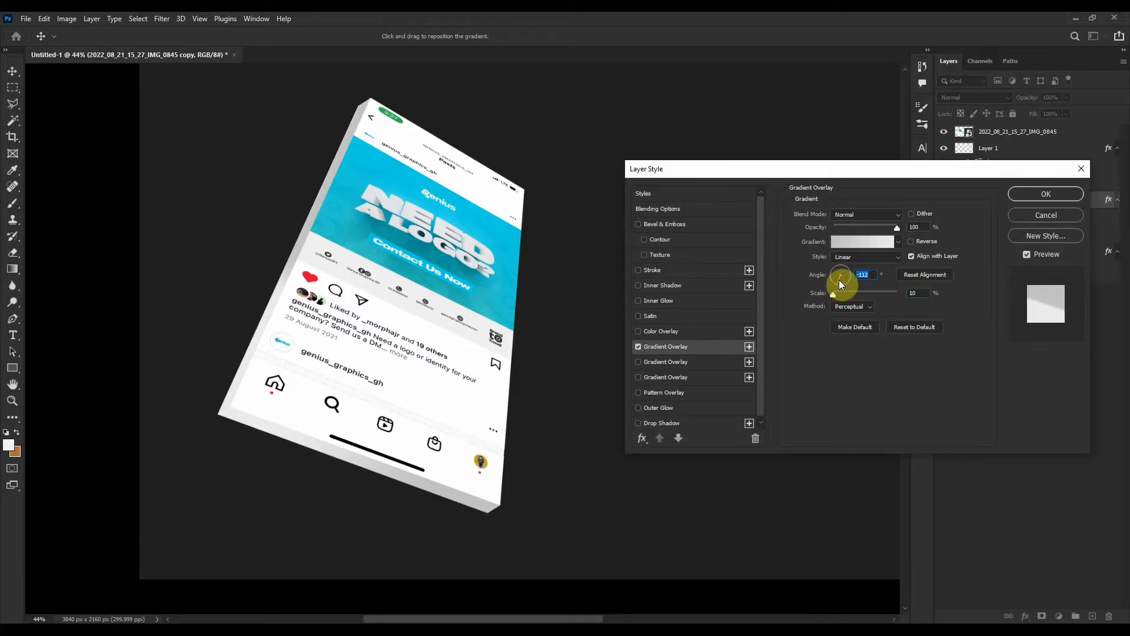
click(845, 264)
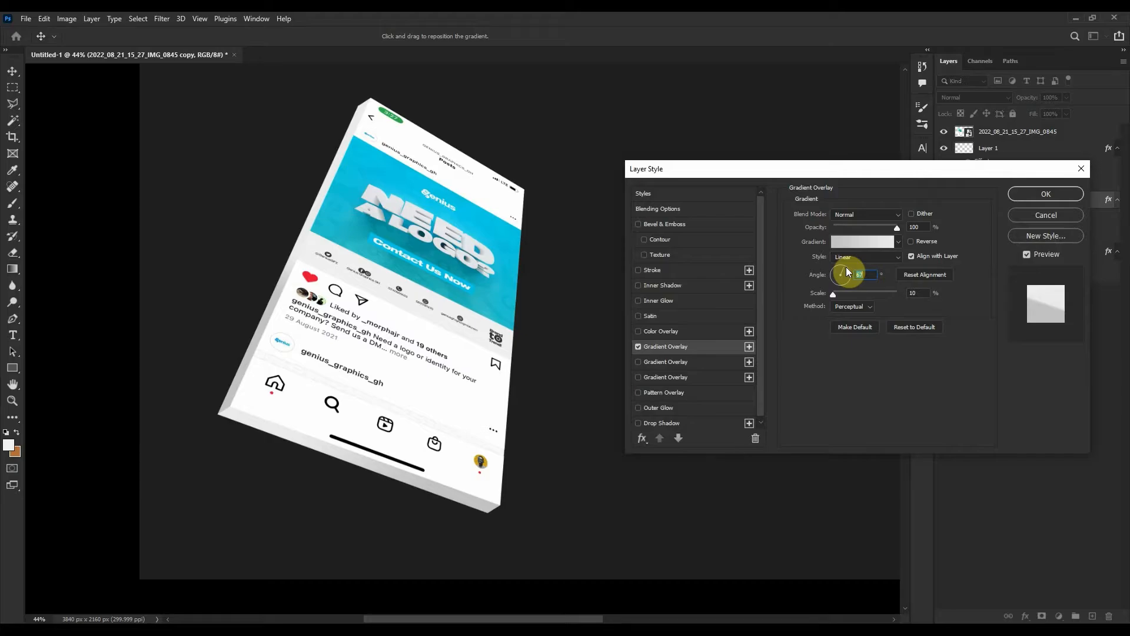
drag(859, 293, 870, 290)
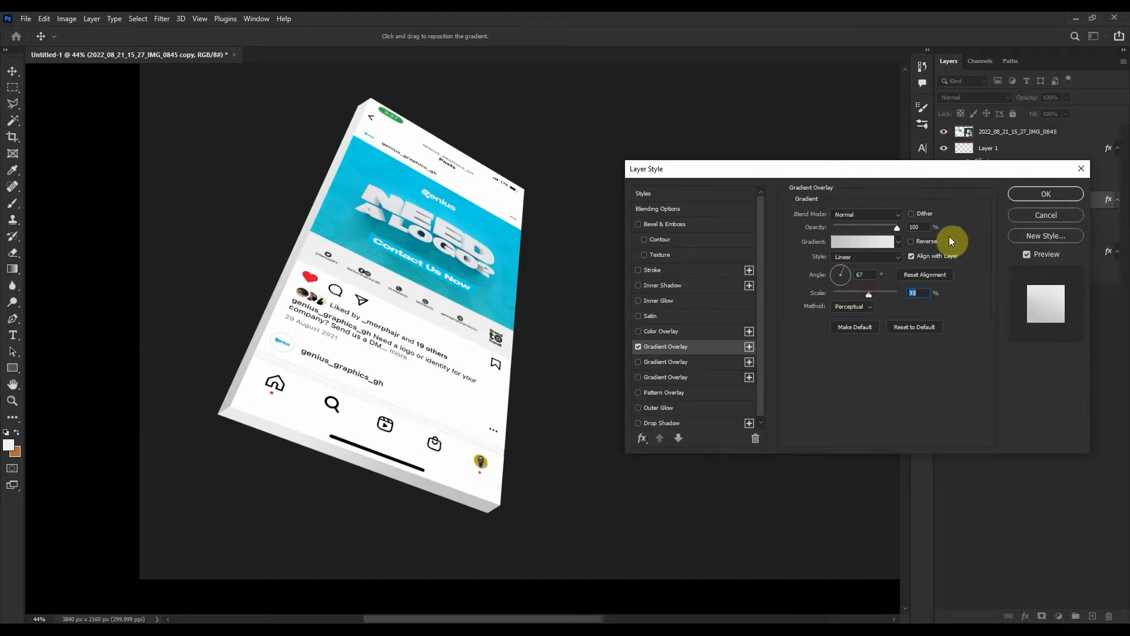
click(1038, 192)
Group the screenshot layer, Layer 1 and the screenshot copy layer, and clear the layer selection
scroll(566, 289, down, 2)
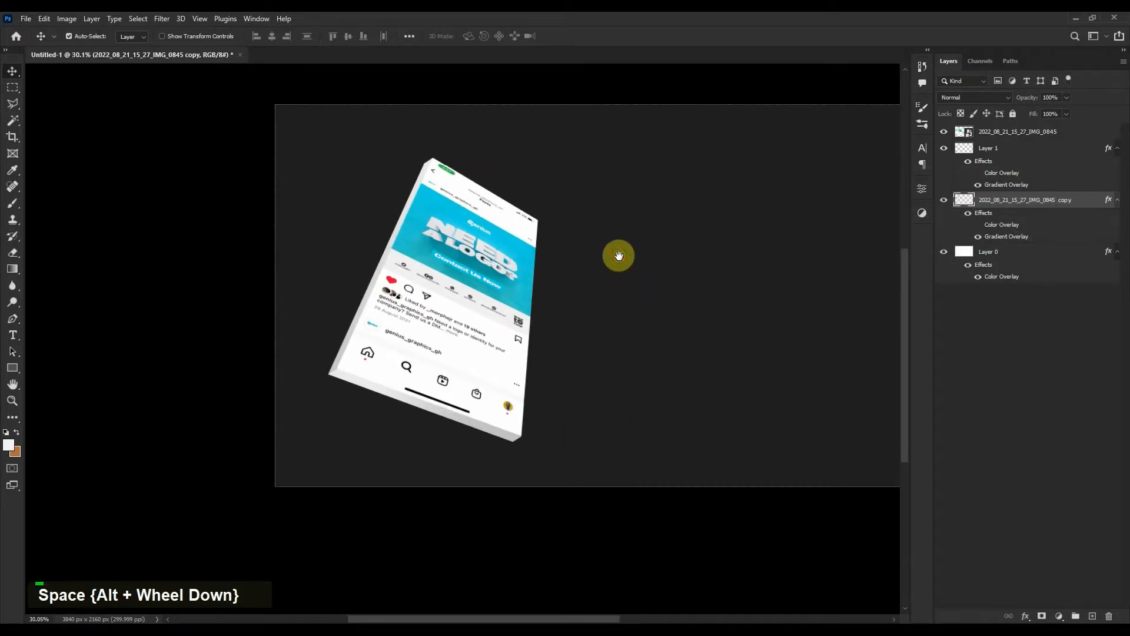
drag(618, 255, 503, 285)
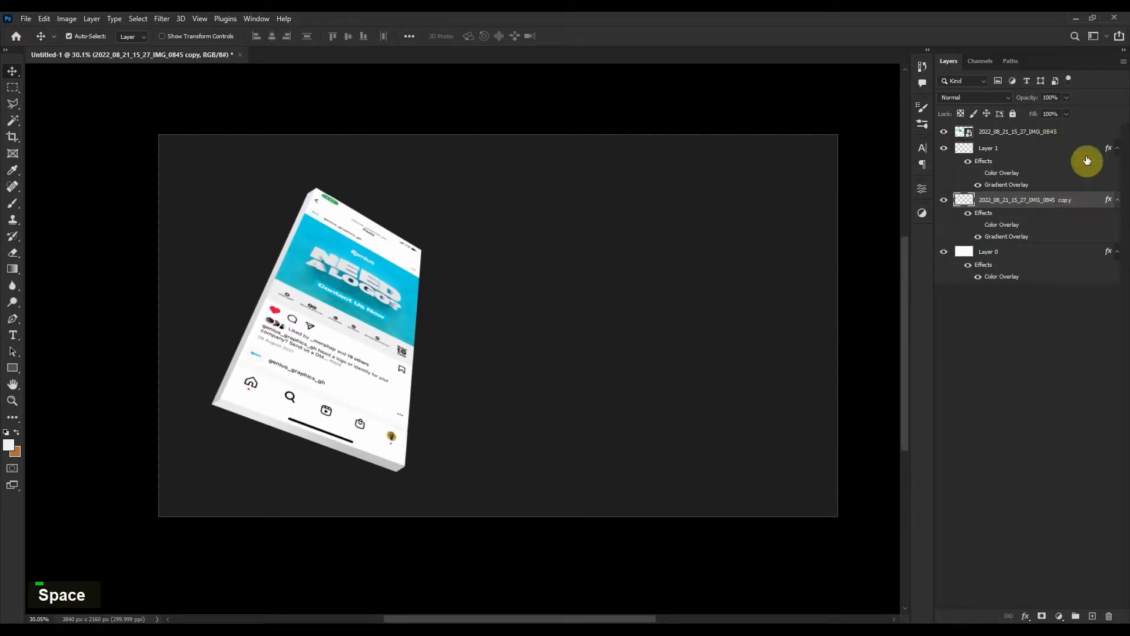
shift+click(1079, 132)
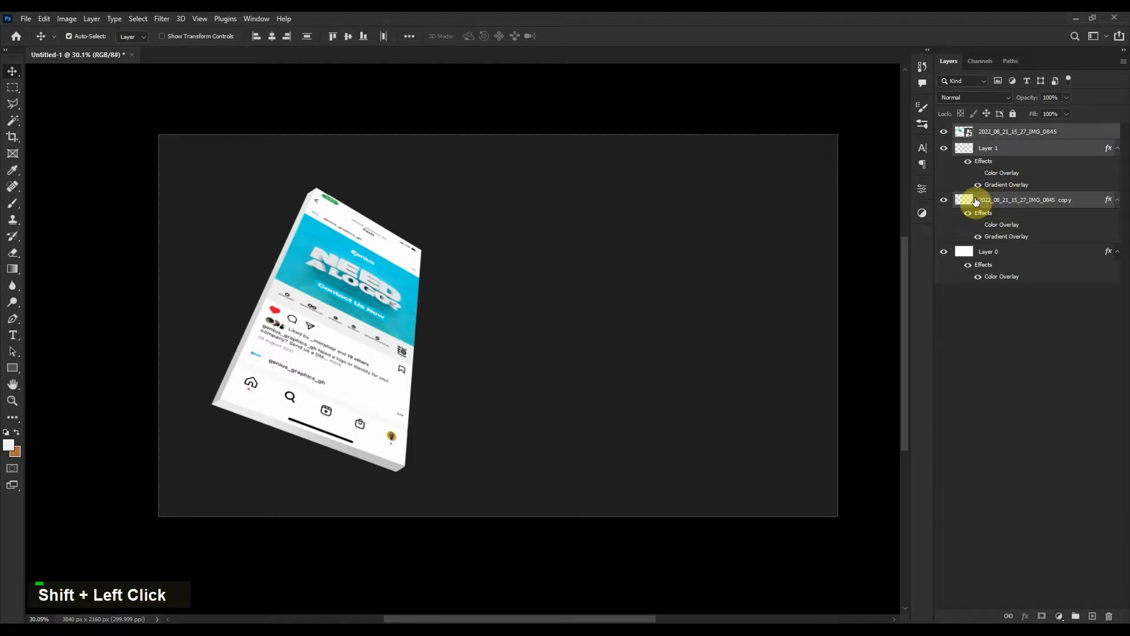
key(ctrl+g)
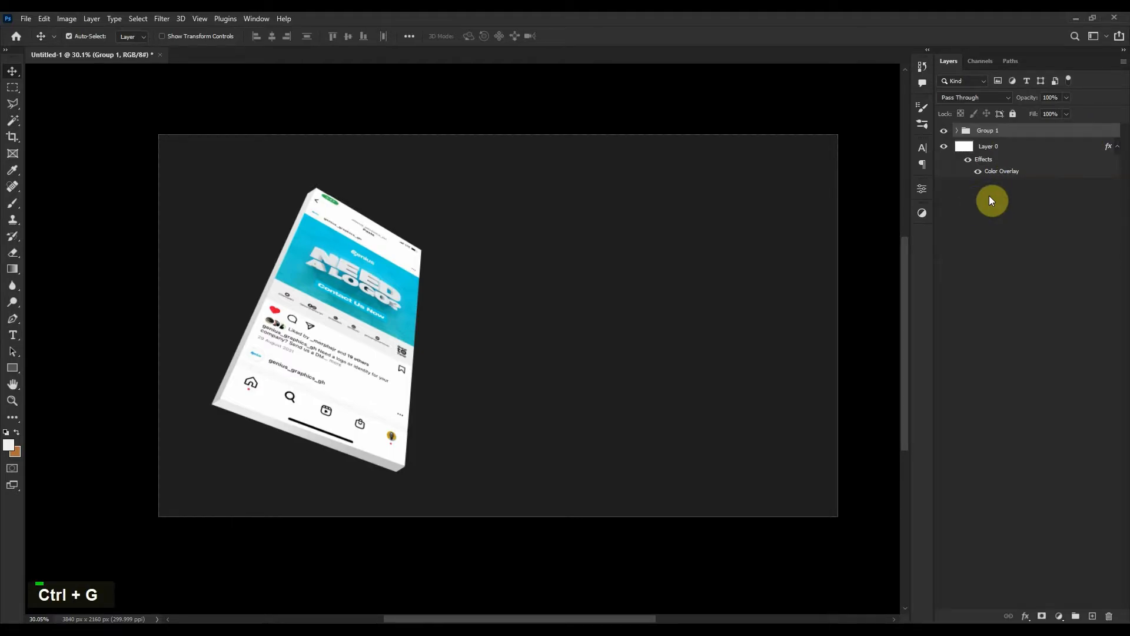
click(1012, 253)
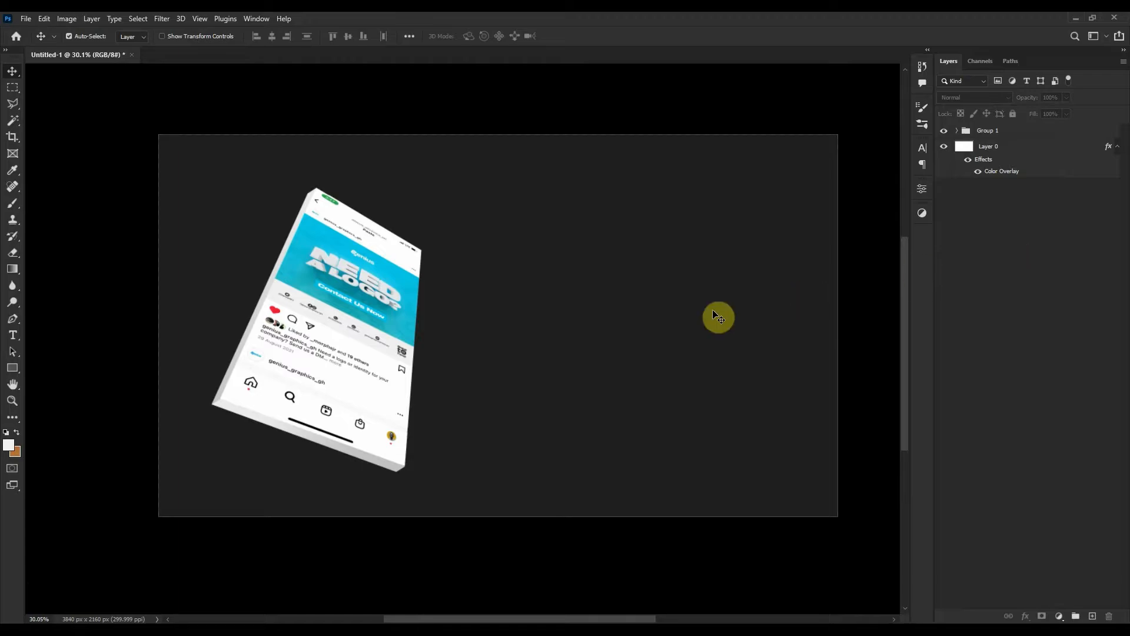
Place the Happy new month september image from the Desktop folder, scale it to 42.76% and position it over the phone mockup
click(382, 630)
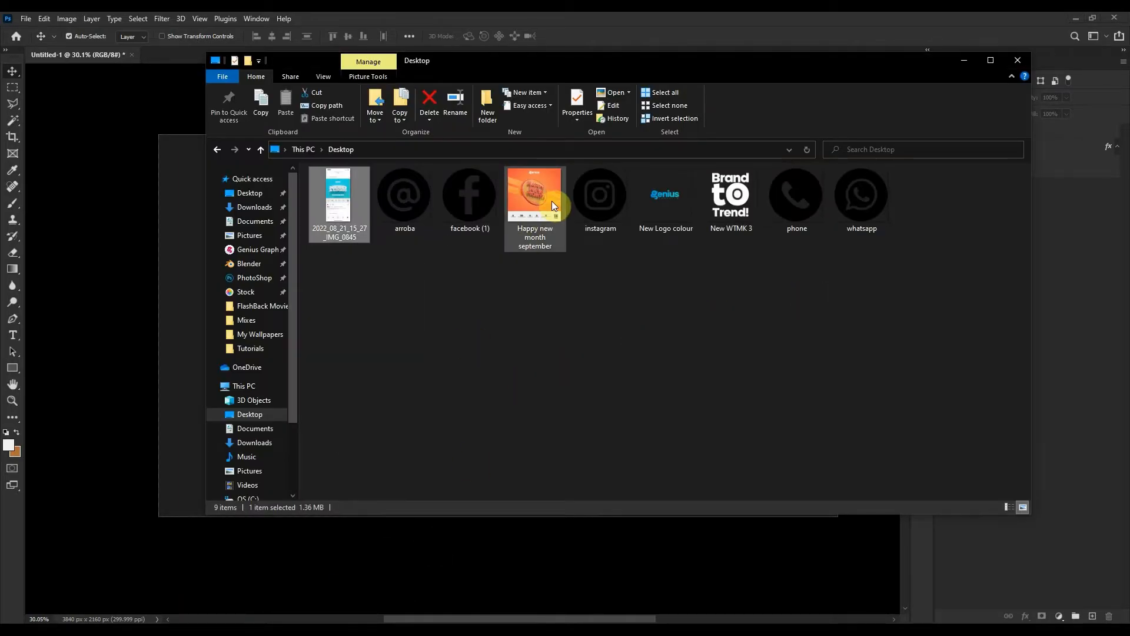
drag(552, 201, 164, 356)
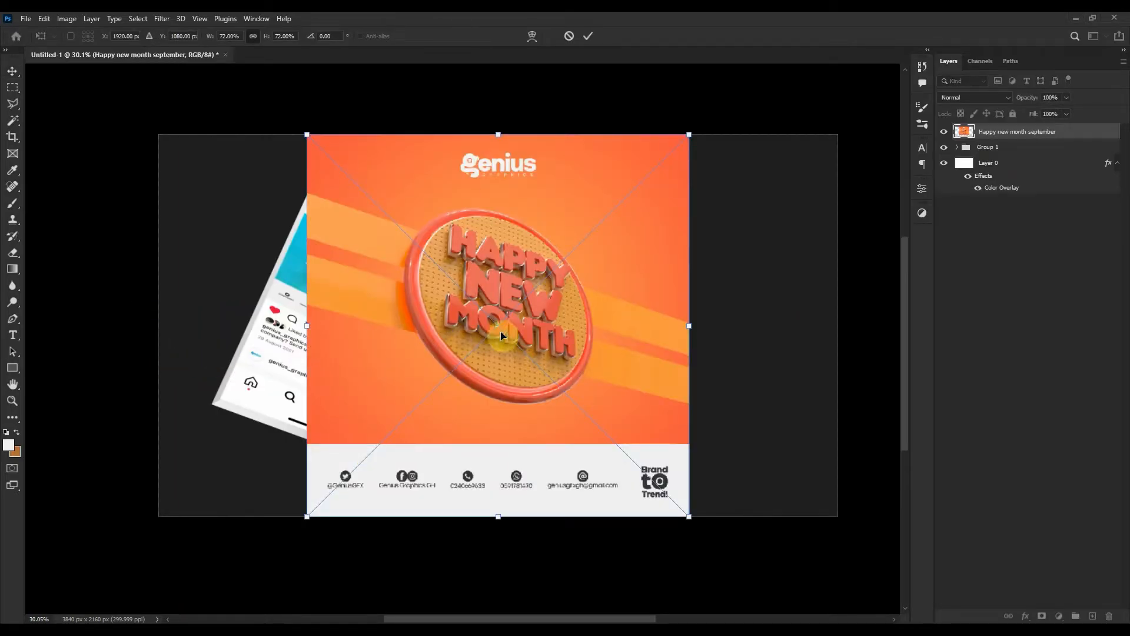
drag(498, 134, 391, 257)
Distort the placed orange image by flattening its height to 33.53% and slanting its sides along the phone's tilt
scroll(371, 273, up, 2)
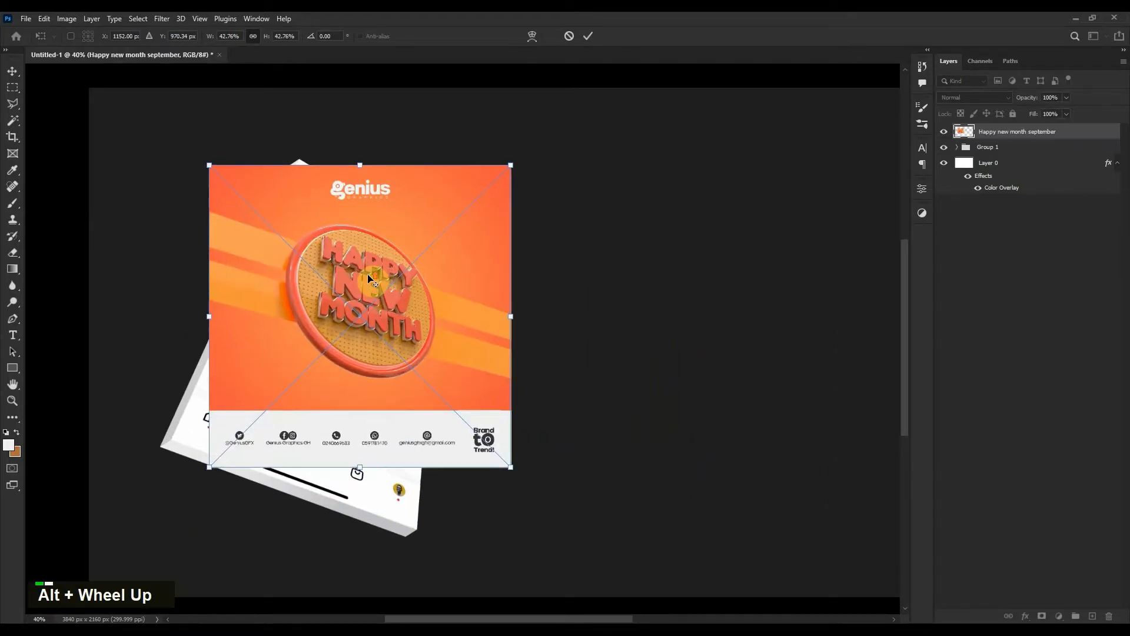
right_click(370, 276)
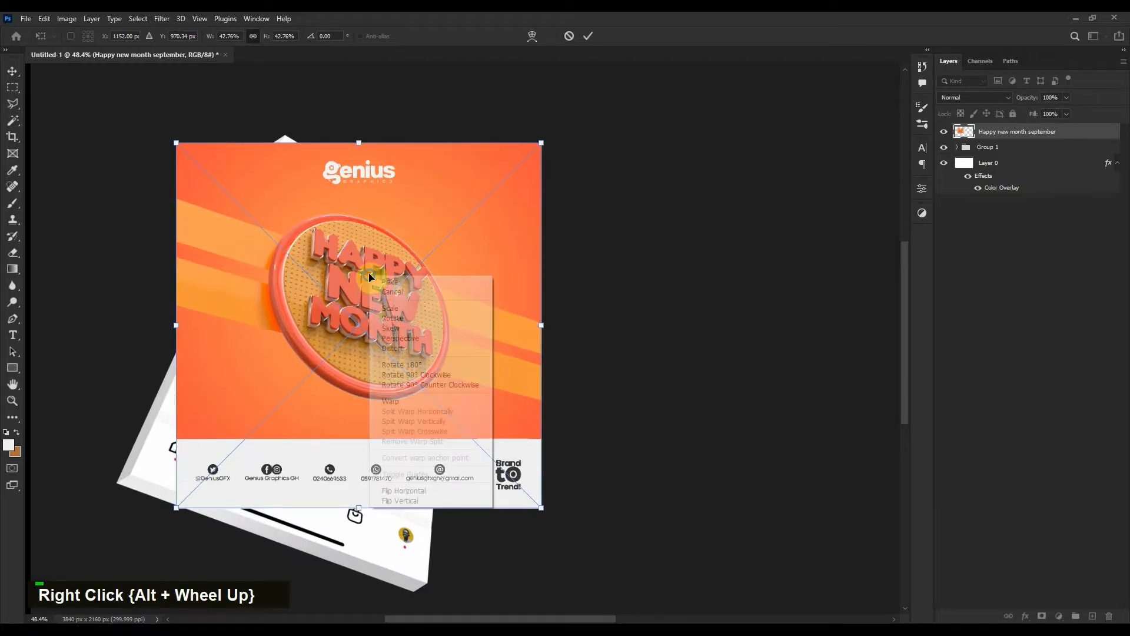
click(414, 348)
drag(426, 144, 425, 234)
drag(359, 508, 291, 485)
drag(355, 238, 433, 200)
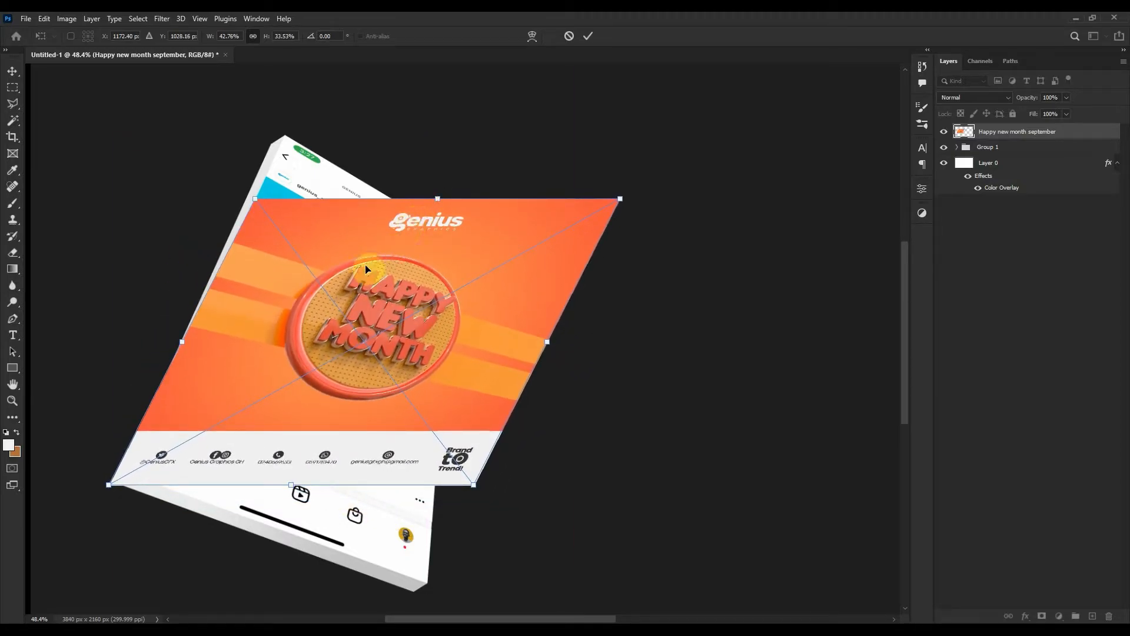
Move the orange image up over the post and distort its two lower corners onto the blue post picture's lower corners
scroll(312, 318, up, 3)
scroll(281, 361, up, 2)
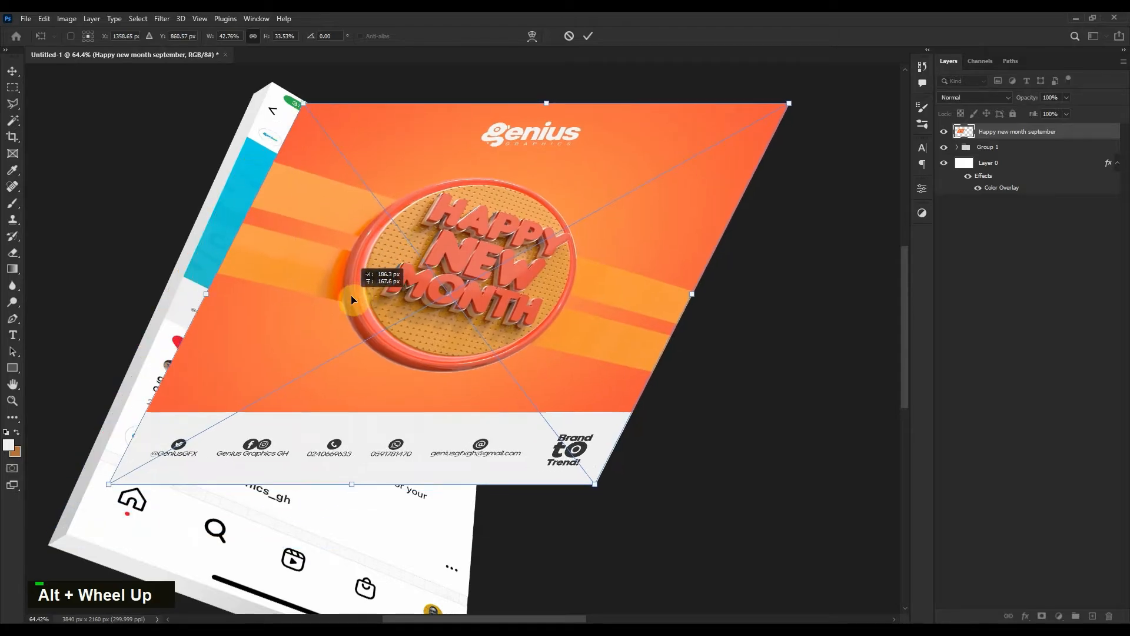
drag(346, 306, 384, 335)
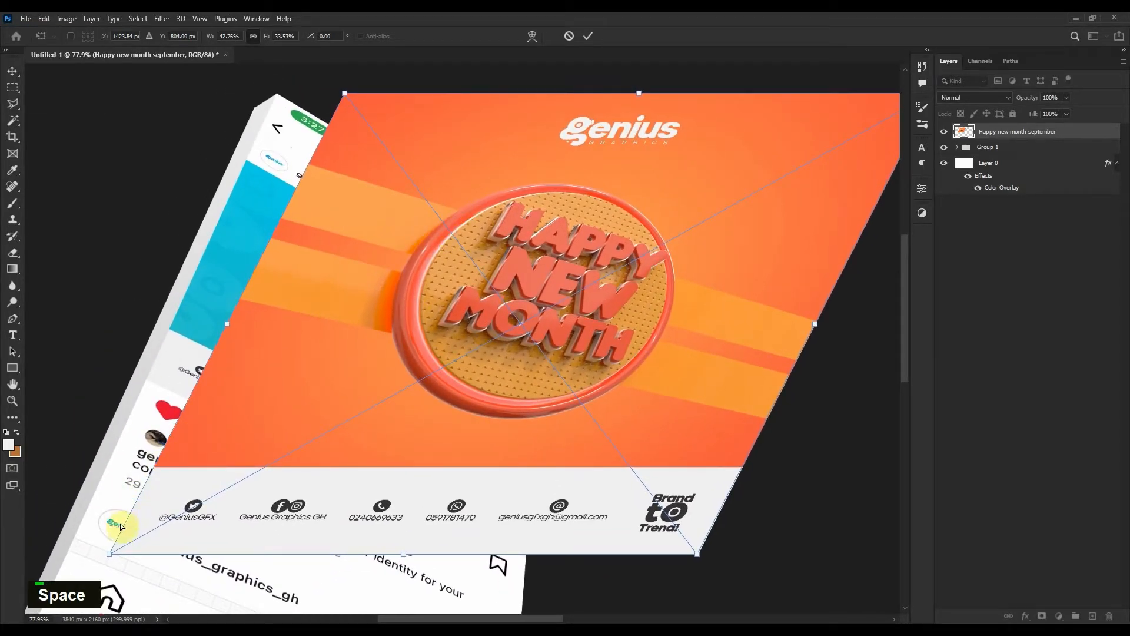
drag(109, 558, 145, 389)
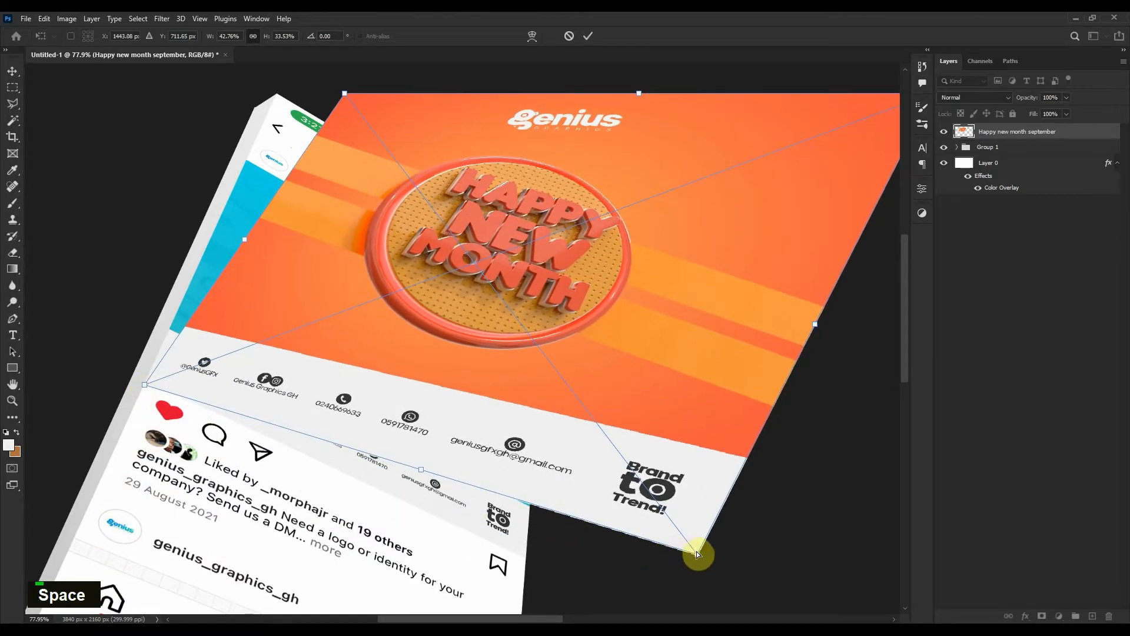
drag(697, 555, 526, 565)
drag(356, 461, 356, 449)
alt+scroll(355, 466, up, 3)
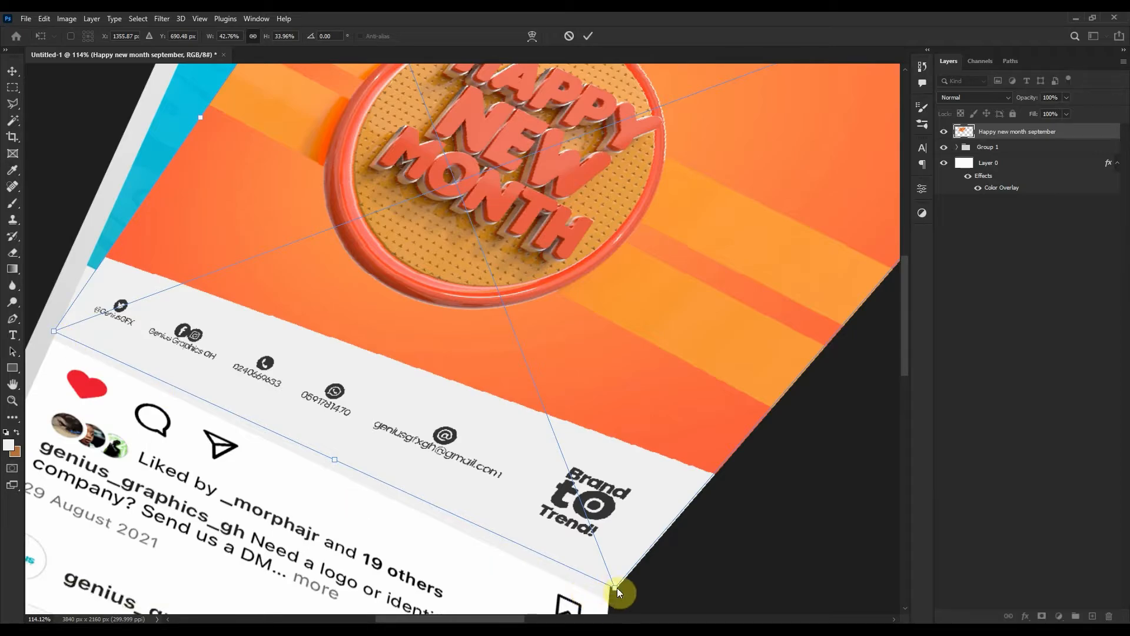
drag(614, 590, 610, 593)
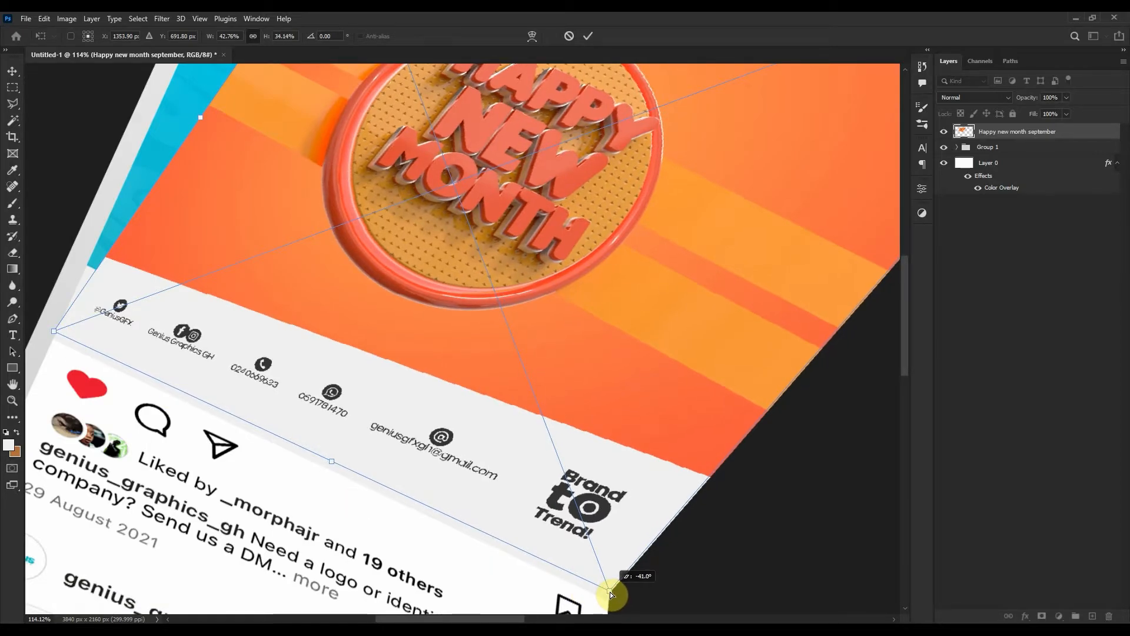
Distort the orange image's two upper corners onto the blue post picture's upper corners to match the phone's perspective
drag(613, 232, 470, 366)
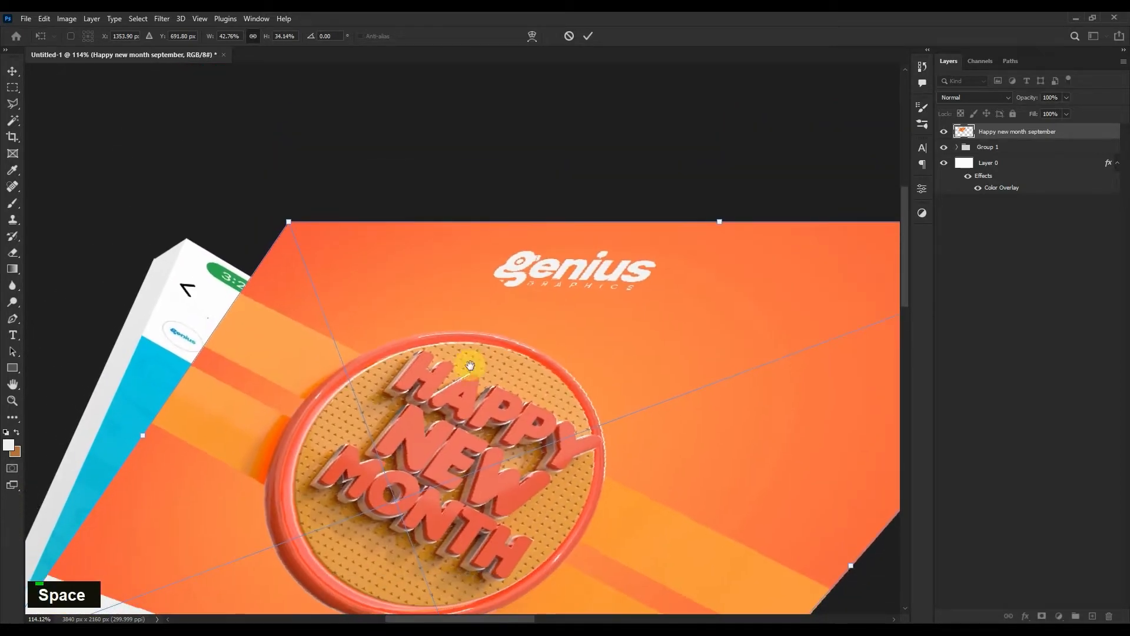
drag(290, 221, 143, 338)
drag(639, 349, 369, 265)
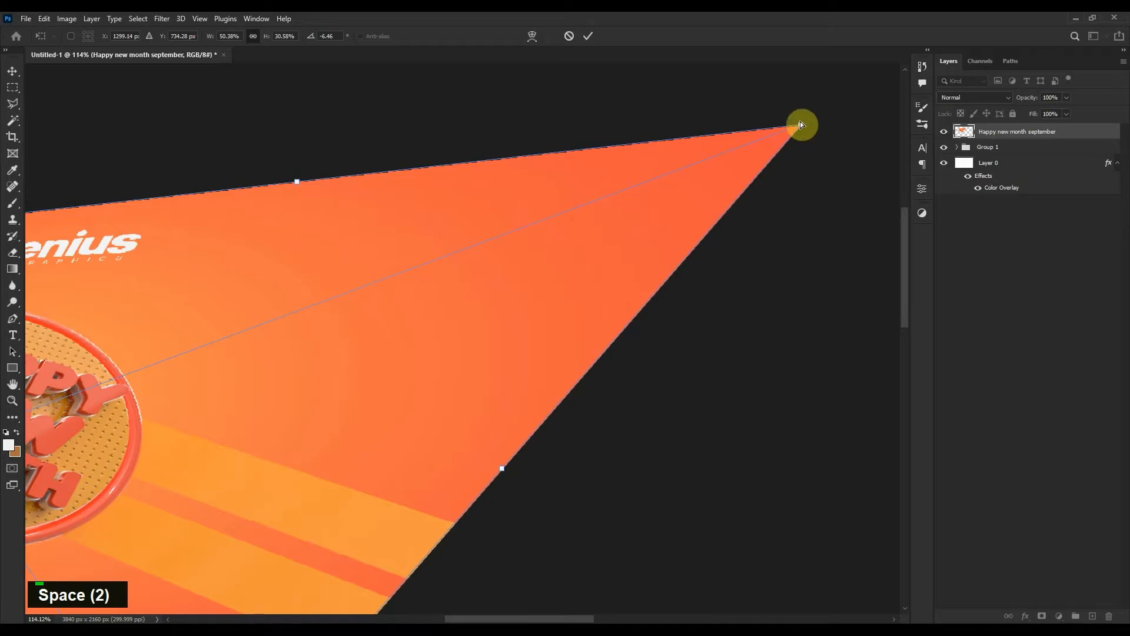
drag(801, 123, 534, 390)
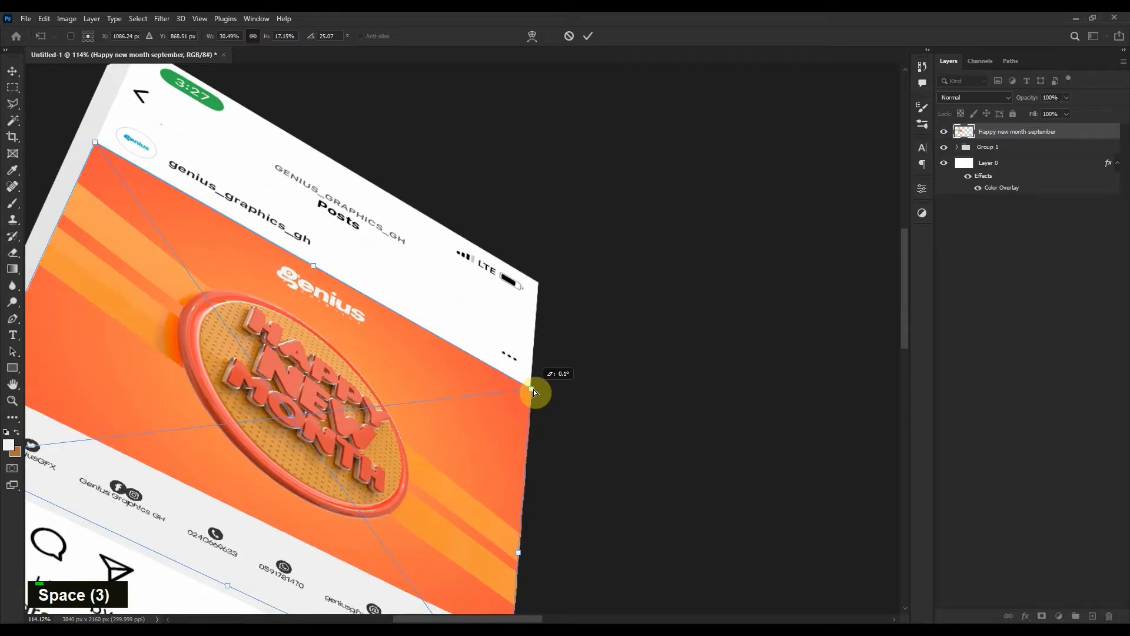
Offset the orange image about 20 px right and 47 px down, raise its upper edge and pull its lower-right corner slightly outward
scroll(365, 419, down, 5)
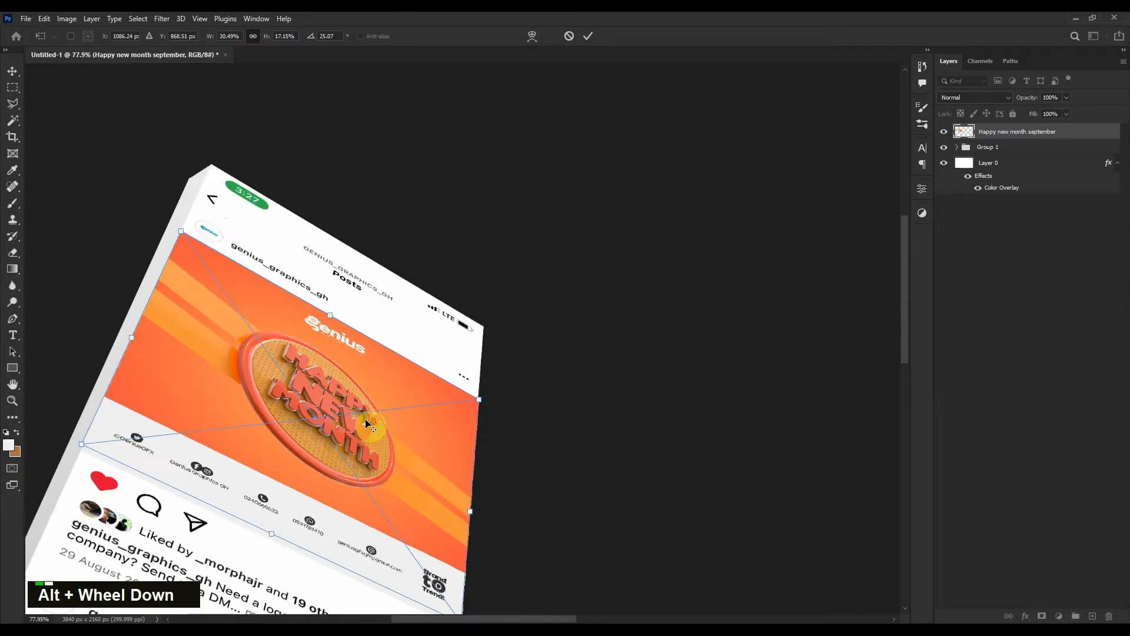
drag(359, 443, 442, 420)
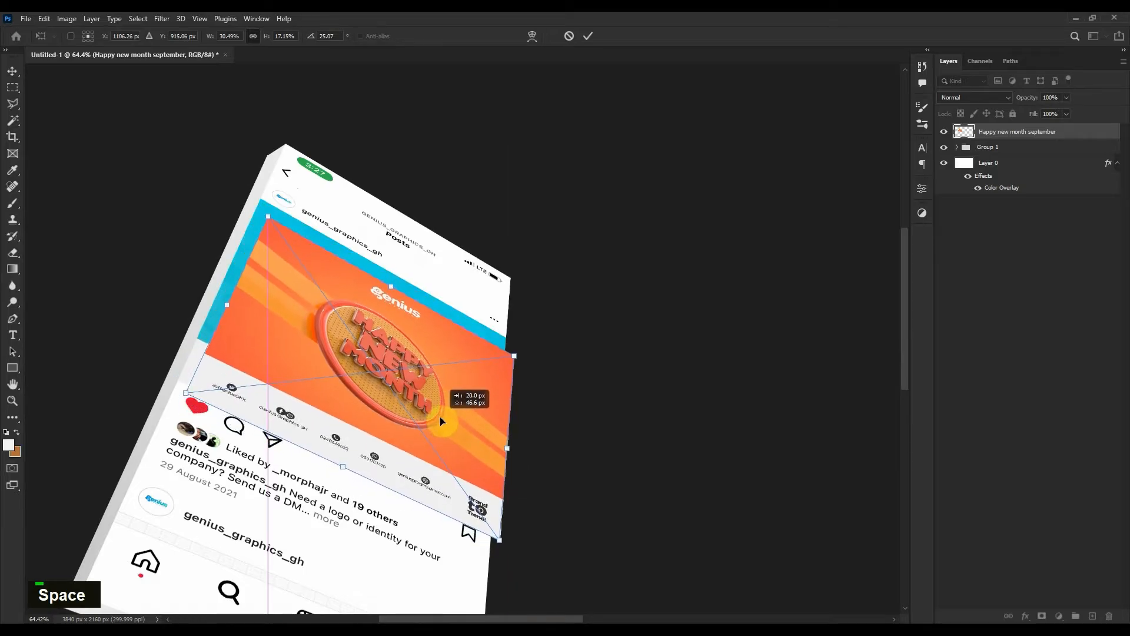
drag(391, 287, 394, 273)
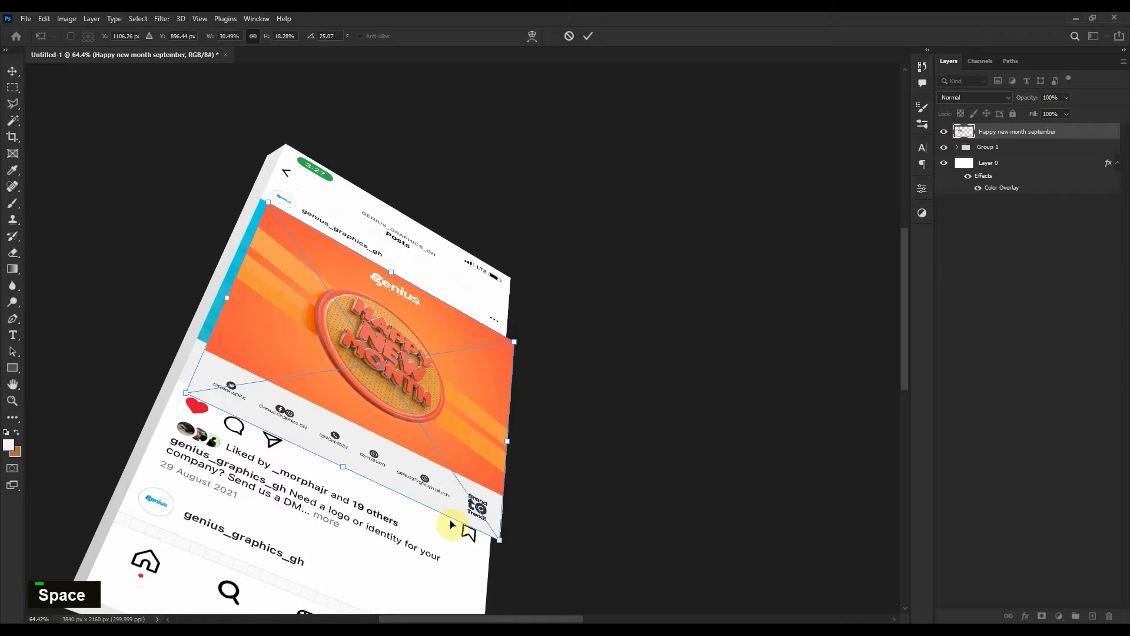
drag(500, 539, 504, 542)
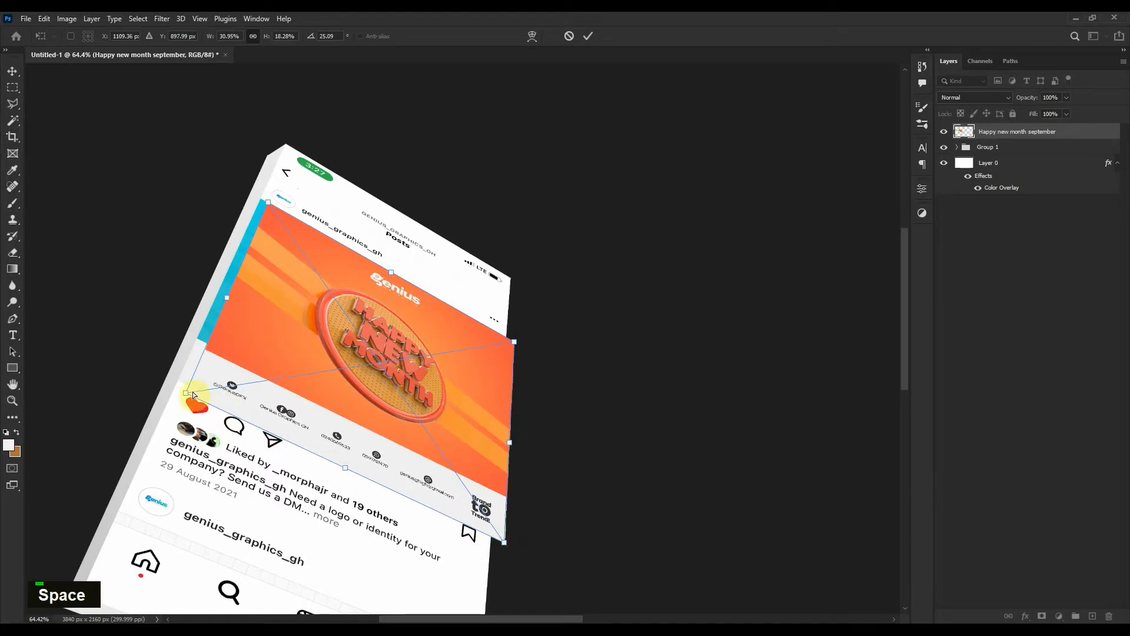
Move the orange image farther right and down so it overhangs the phone's right edge
drag(371, 416, 405, 431)
scroll(406, 424, down, 3)
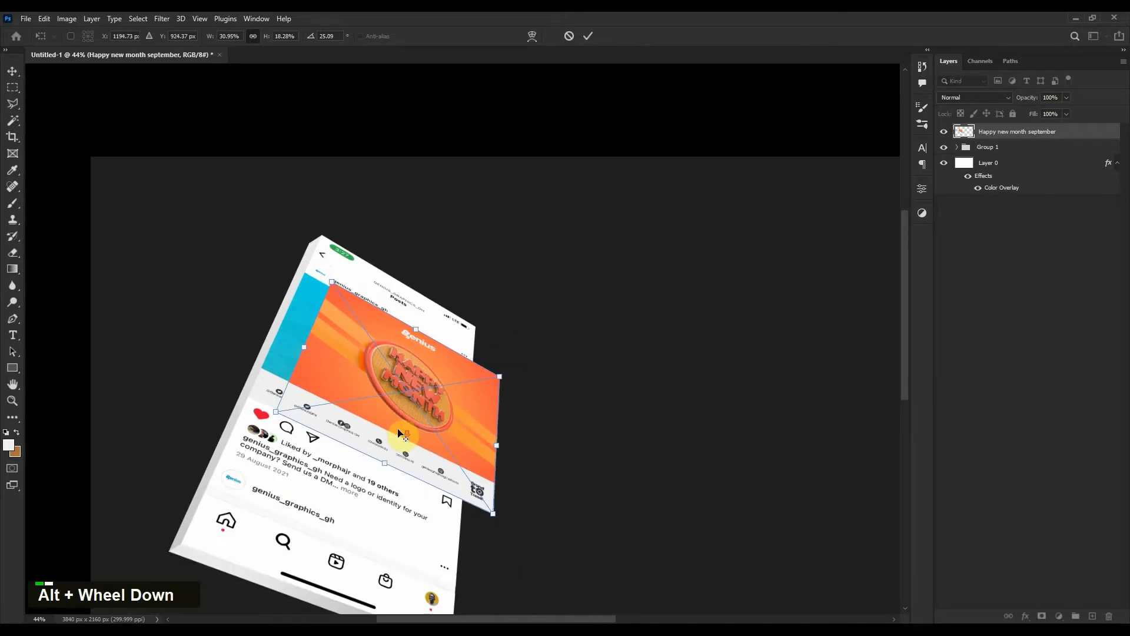
drag(415, 384, 373, 420)
Fine-tune the orange image's upper edge, upper-right corner and lower-left corner, and apply the transformation
drag(399, 298, 396, 298)
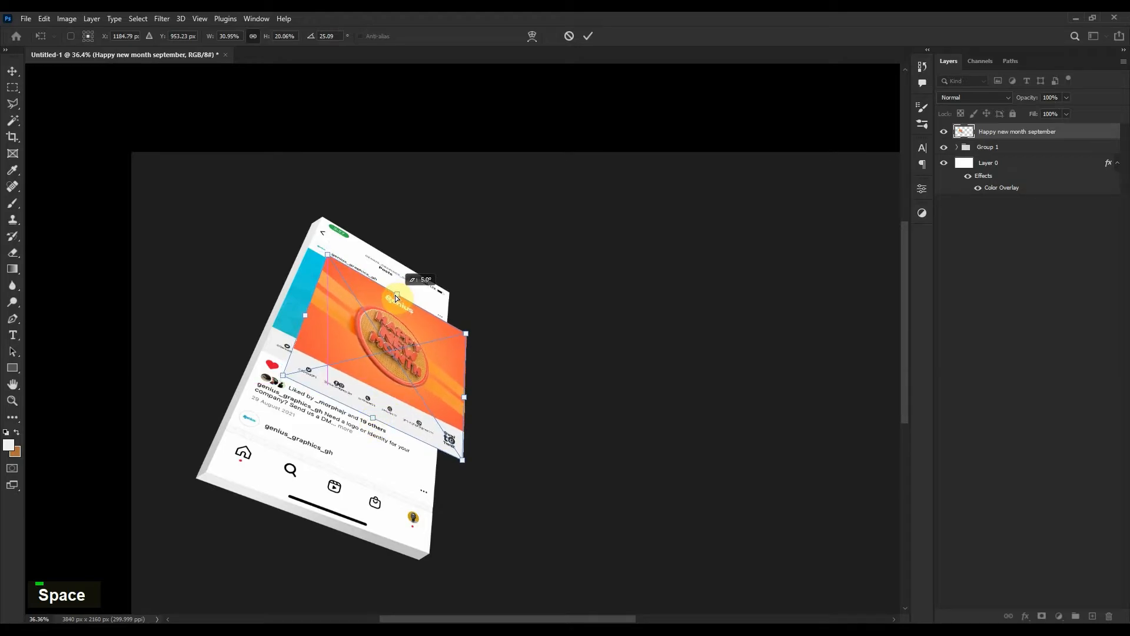
drag(466, 334, 460, 331)
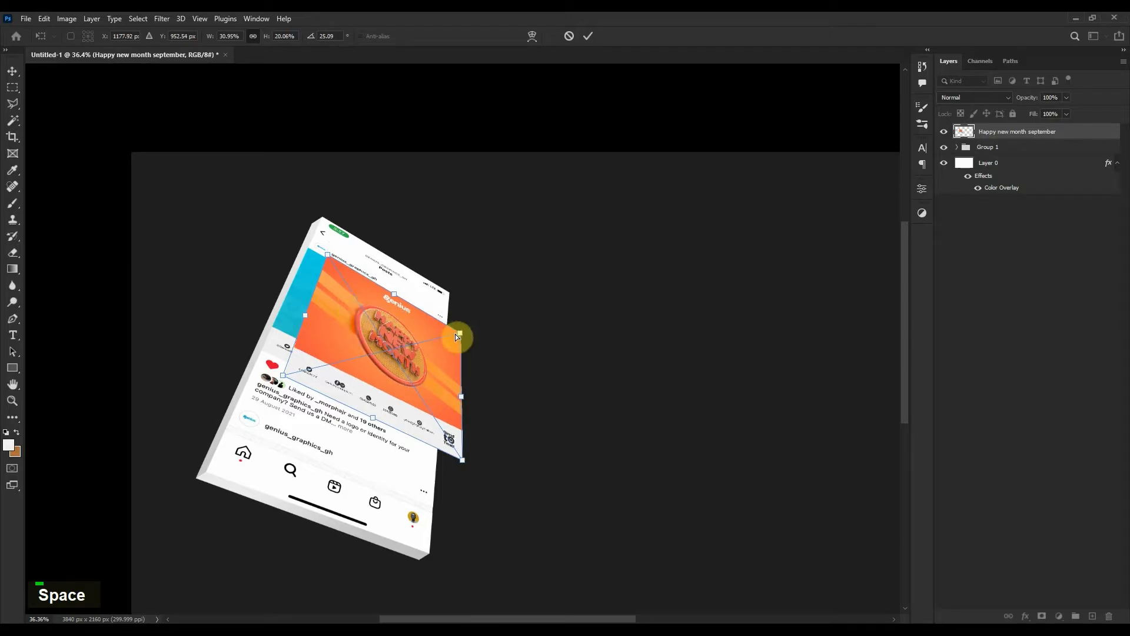
drag(462, 334, 464, 333)
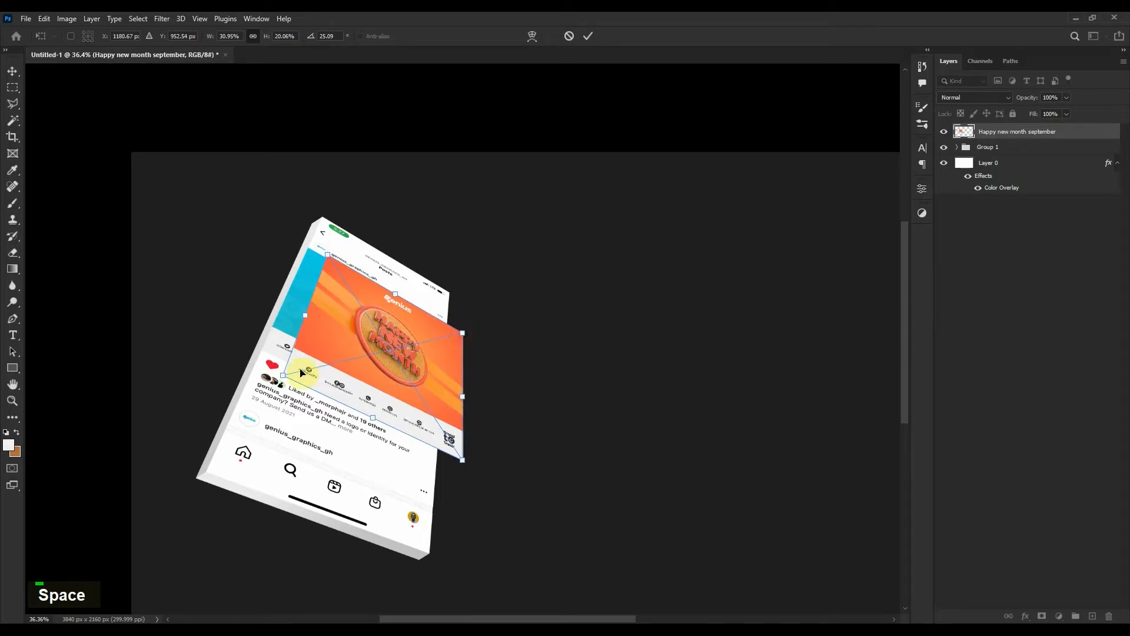
drag(284, 380, 283, 378)
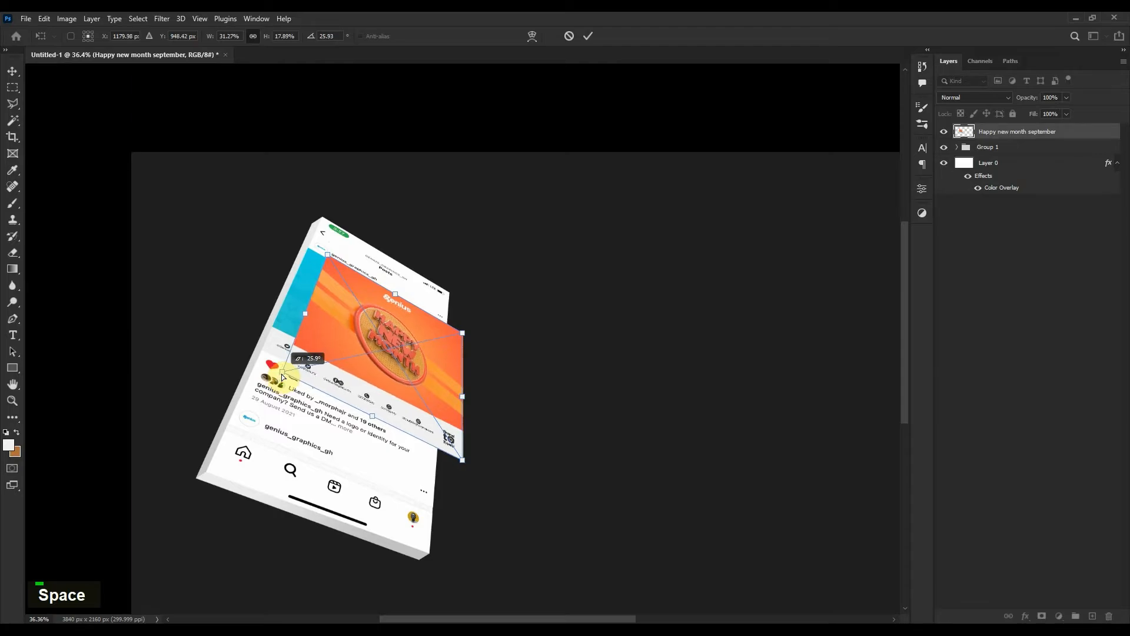
scroll(432, 364, up, 3)
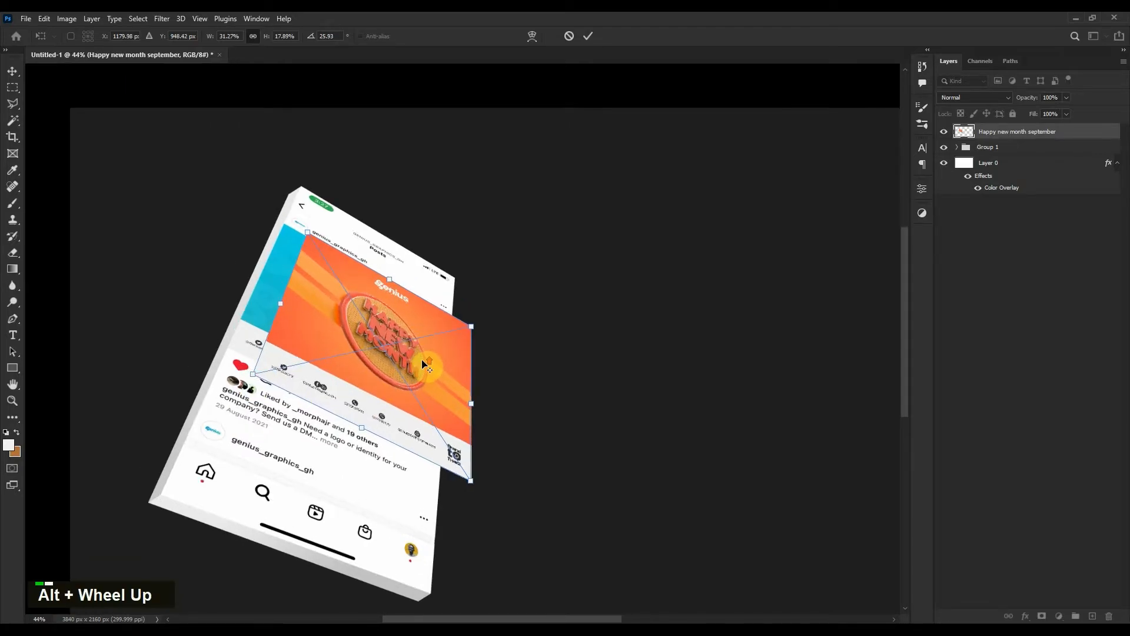
double_click(433, 362)
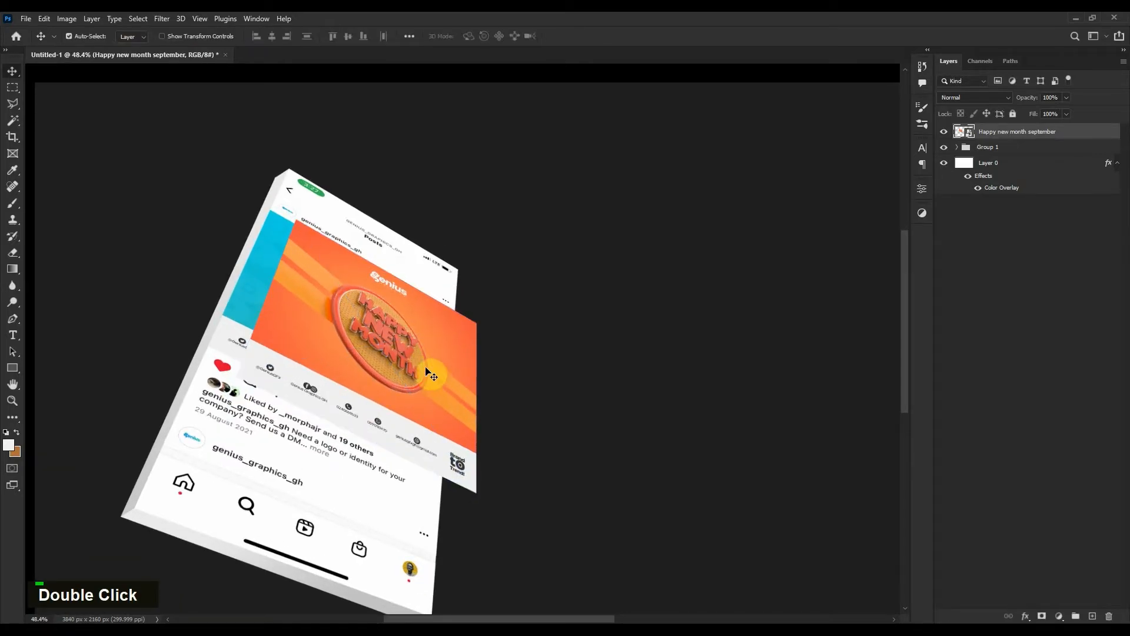
Duplicate the Happy new month september layer and place the copy beneath the original
scroll(426, 369, up, 3)
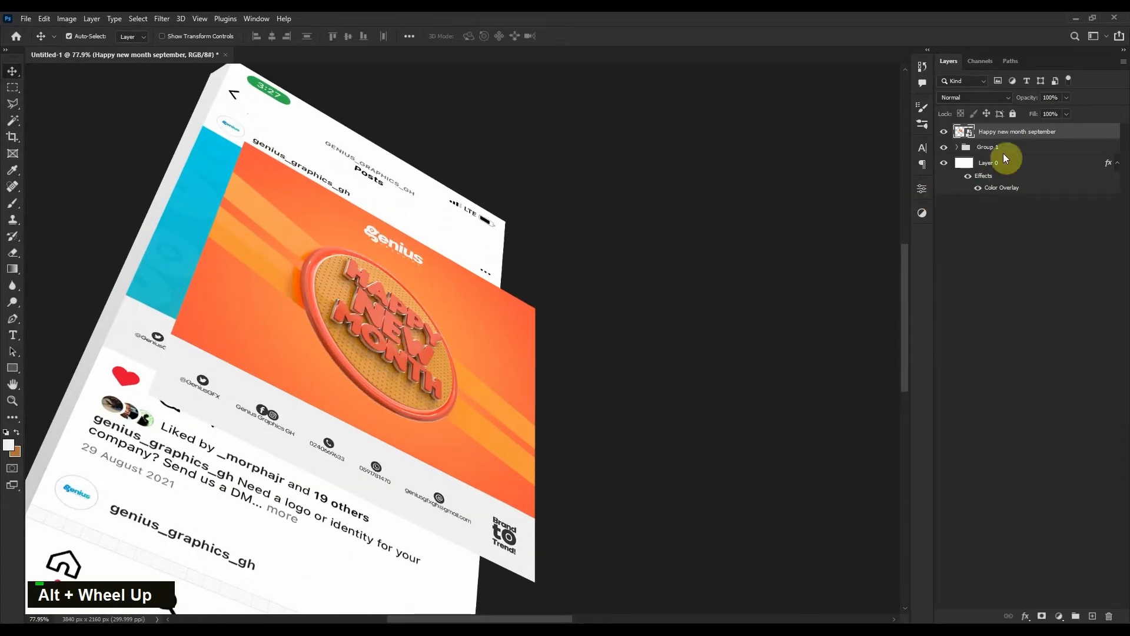
right_click(1070, 133)
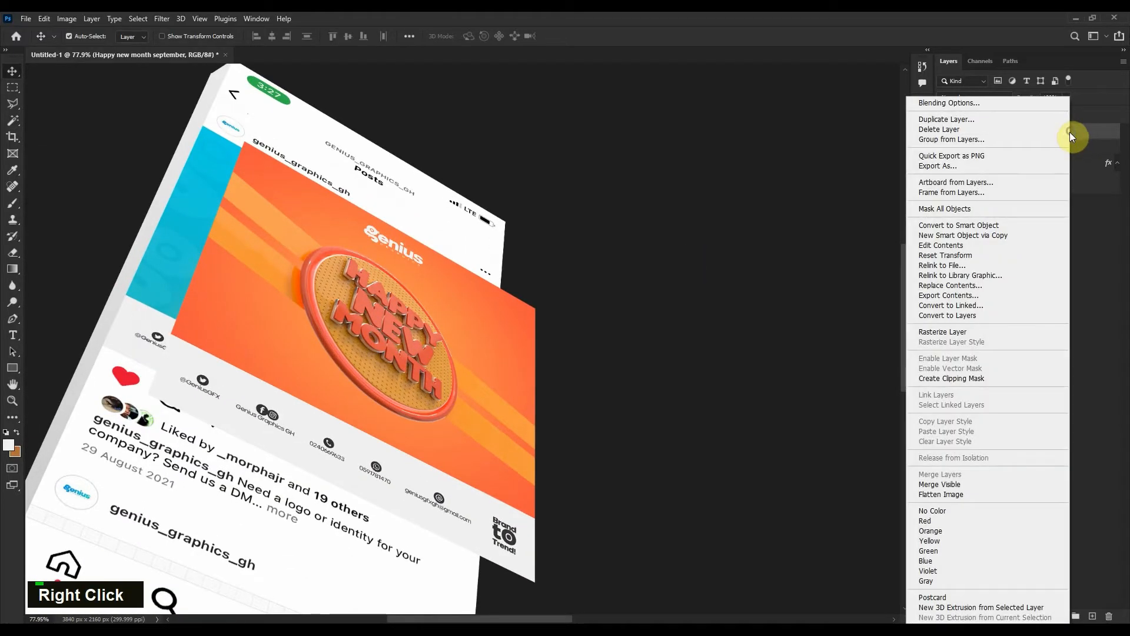
click(997, 120)
click(665, 186)
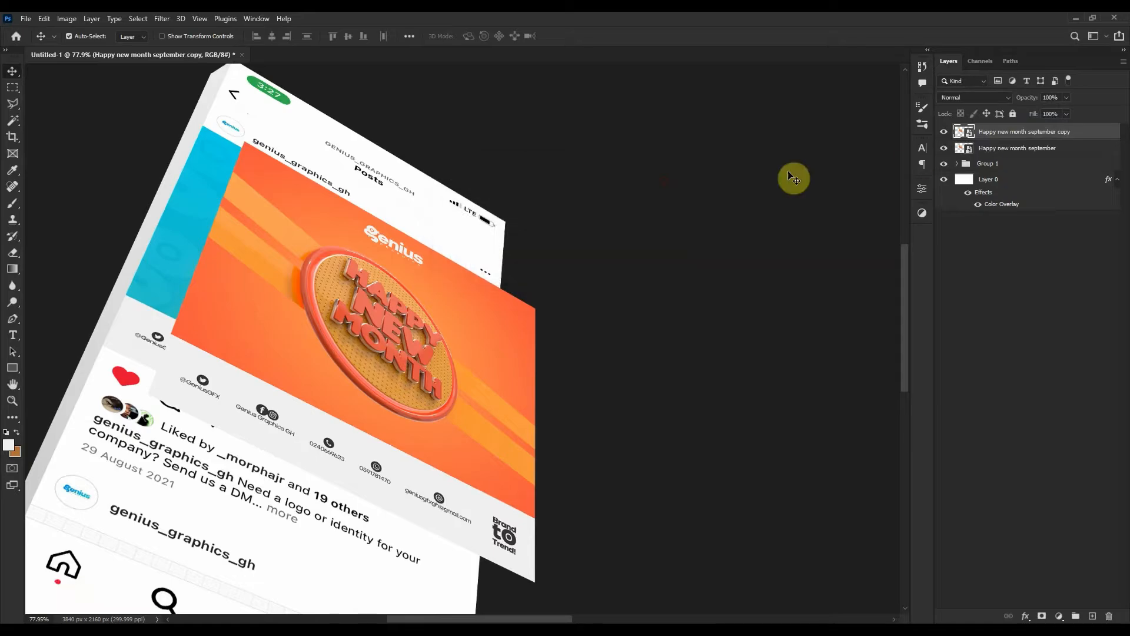
drag(1086, 140, 1082, 151)
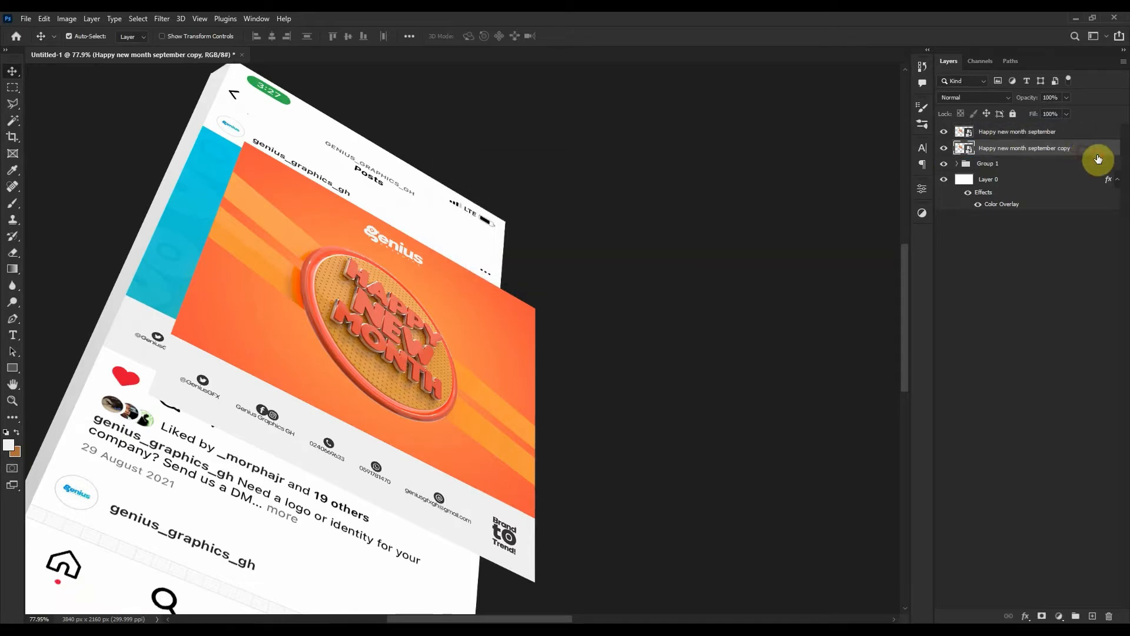
Add a black Color Overlay at 100% opacity to the Happy new month september copy layer
double_click(1098, 154)
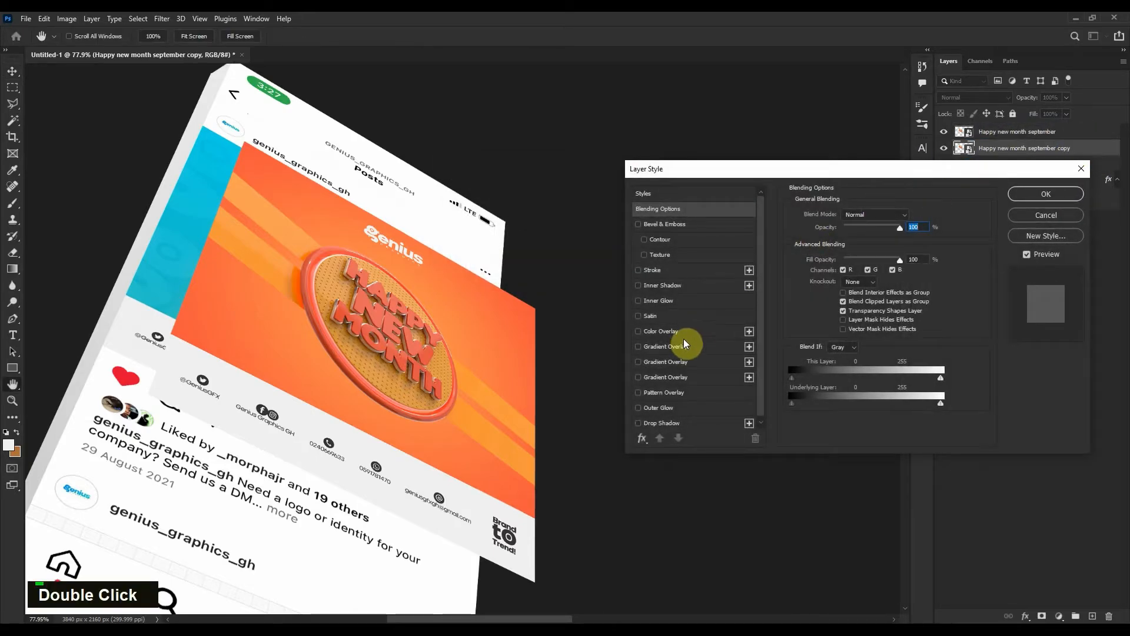
click(677, 332)
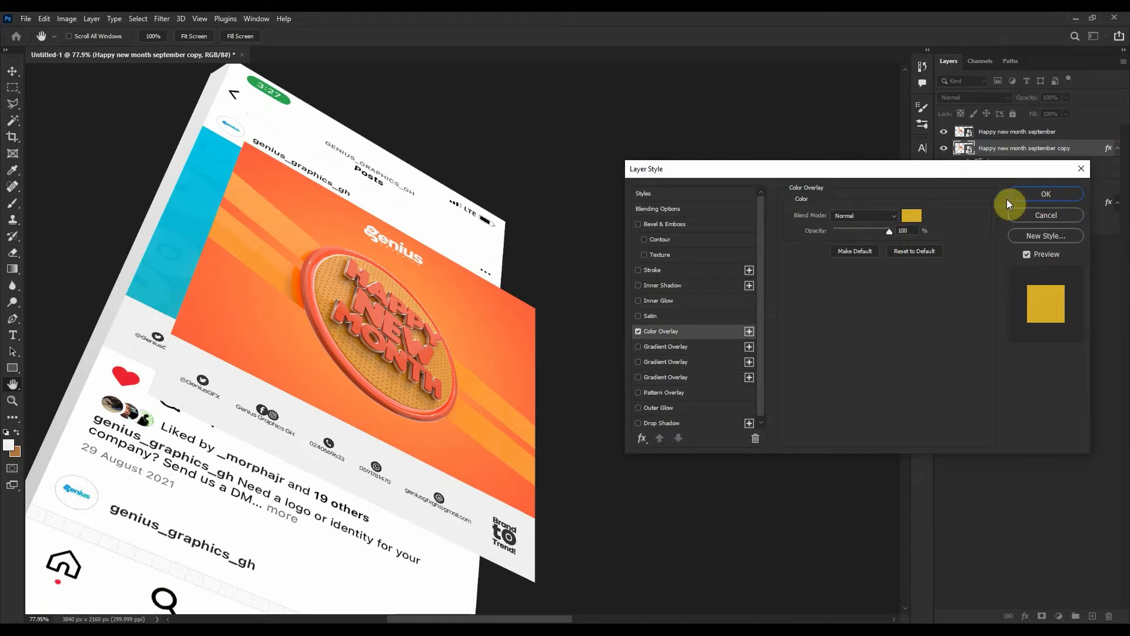
click(905, 220)
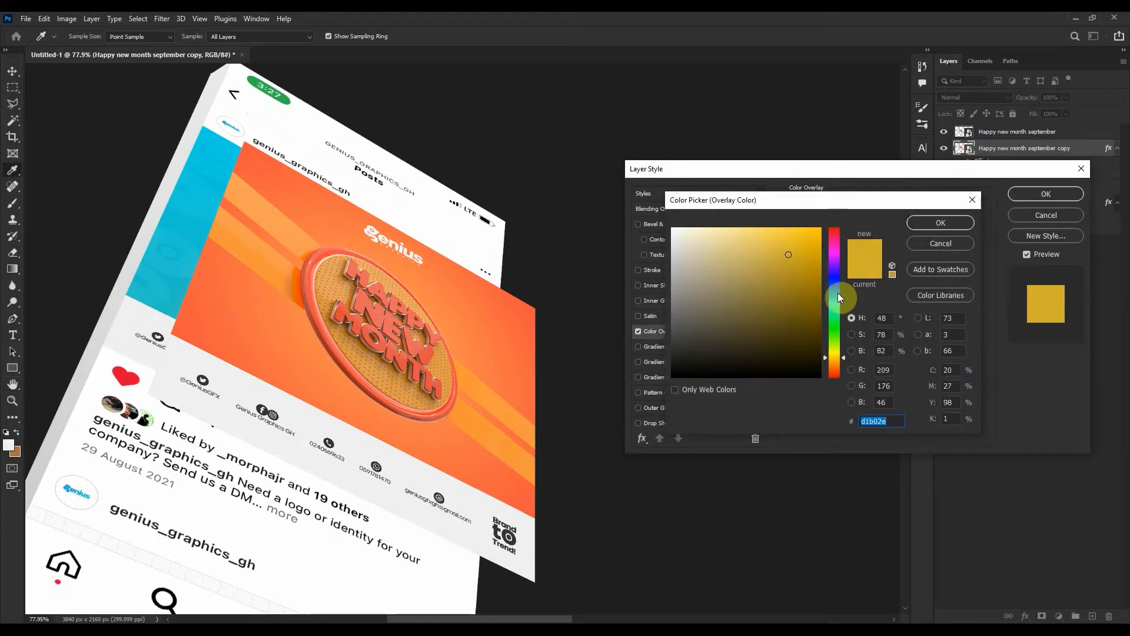
drag(780, 322, 666, 370)
click(941, 222)
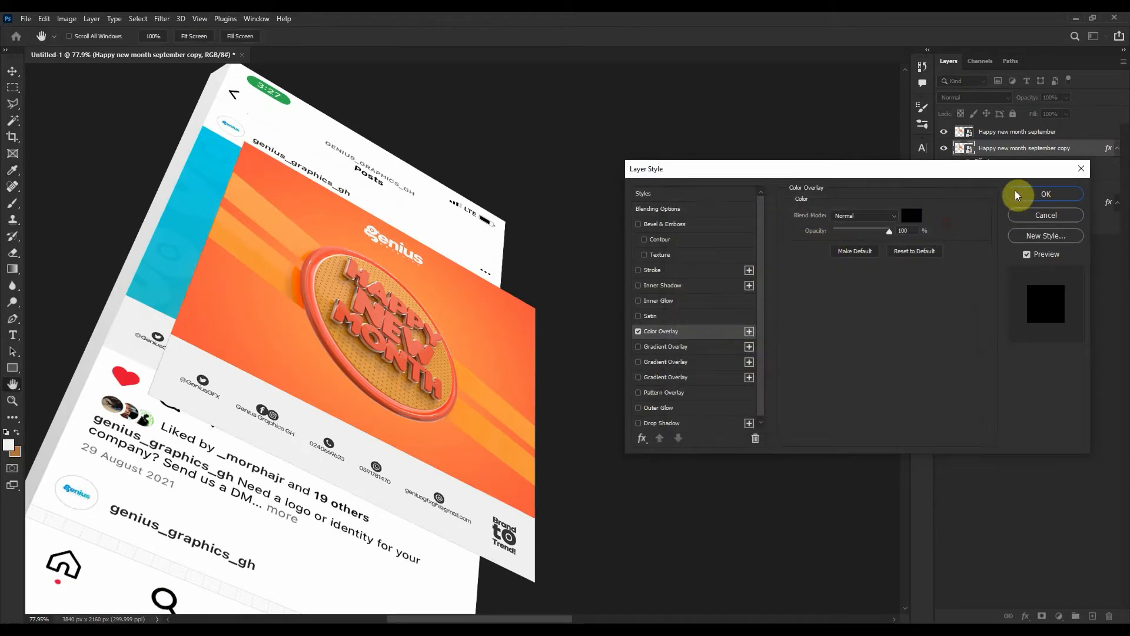
click(1017, 194)
Nudge the black copy down and left so it shows as a thickness edge along the orange image's left and lower sides
key(Down)
key(Left)
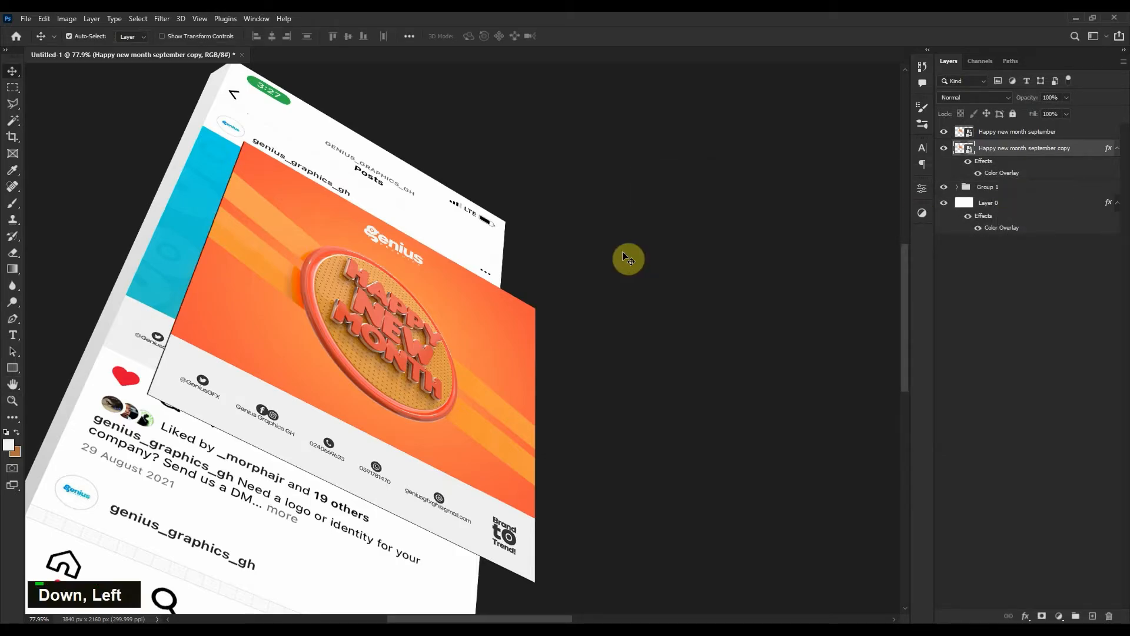
key(Left)
key(Down)
key(Left)
key(Down)
key(Down)
key(Left)
key(Left)
key(Down)
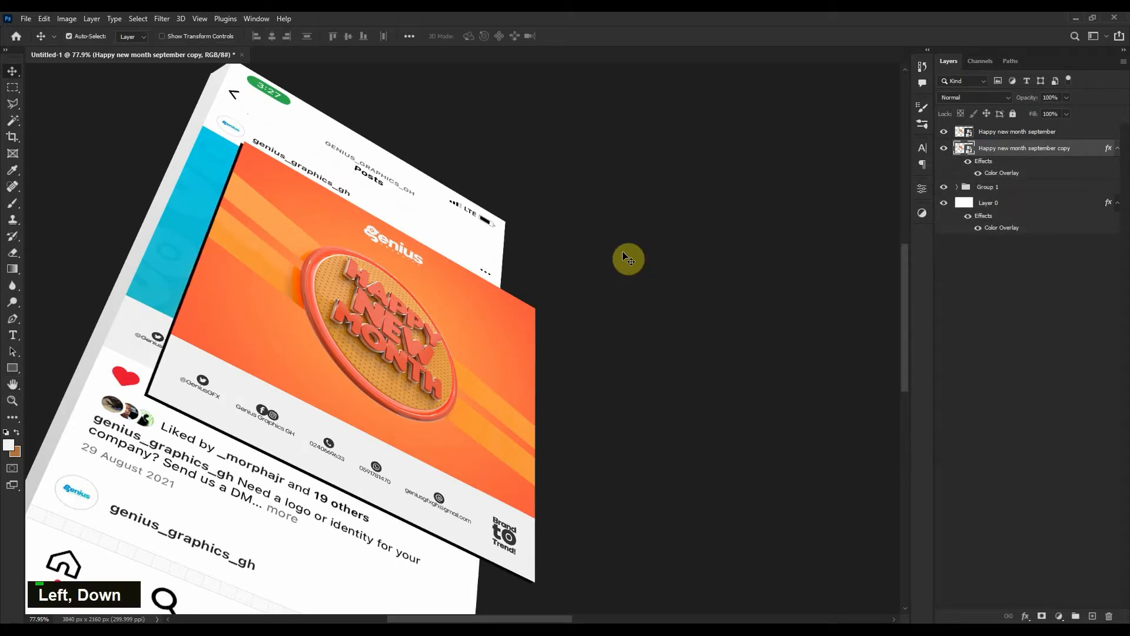
key(Down)
key(Left)
key(Down)
key(Down)
key(Down)
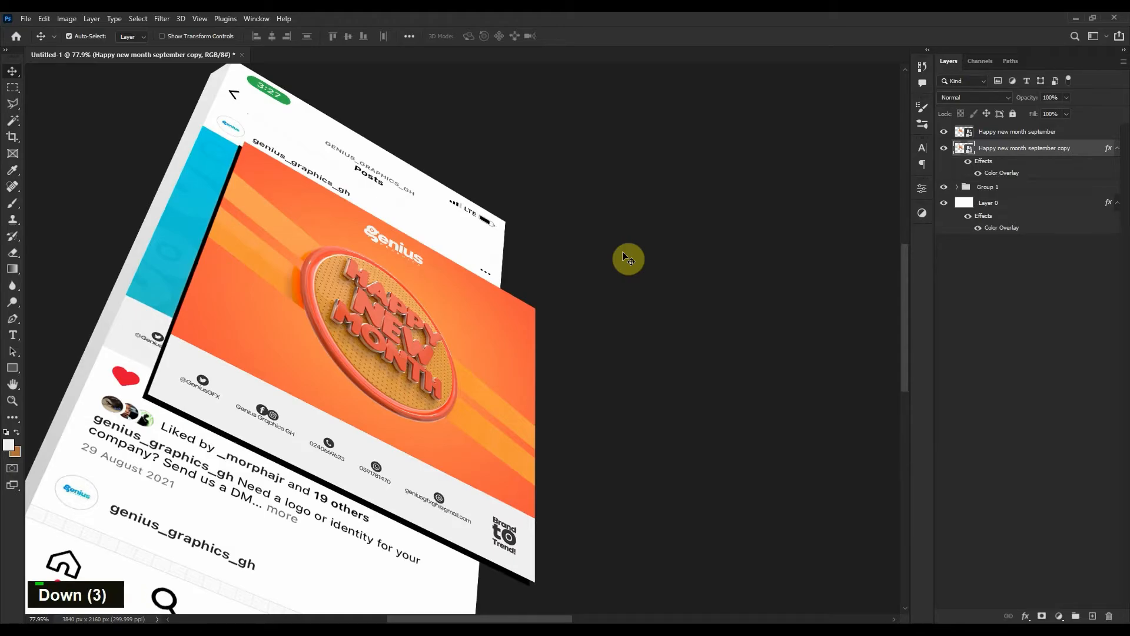
key(Left)
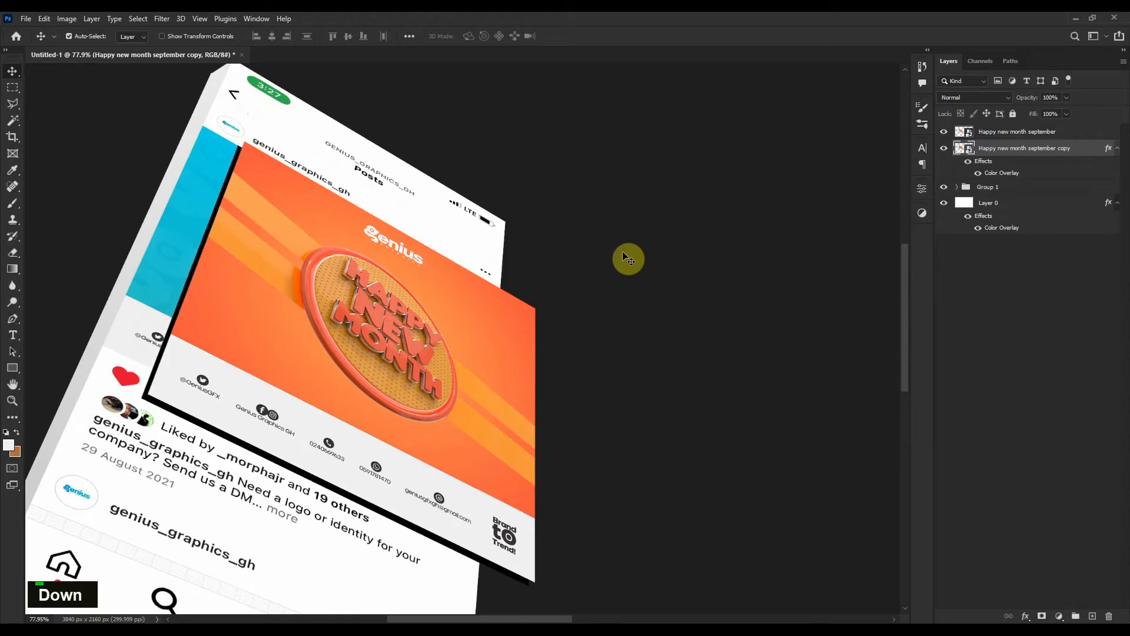
key(Down)
key(Left)
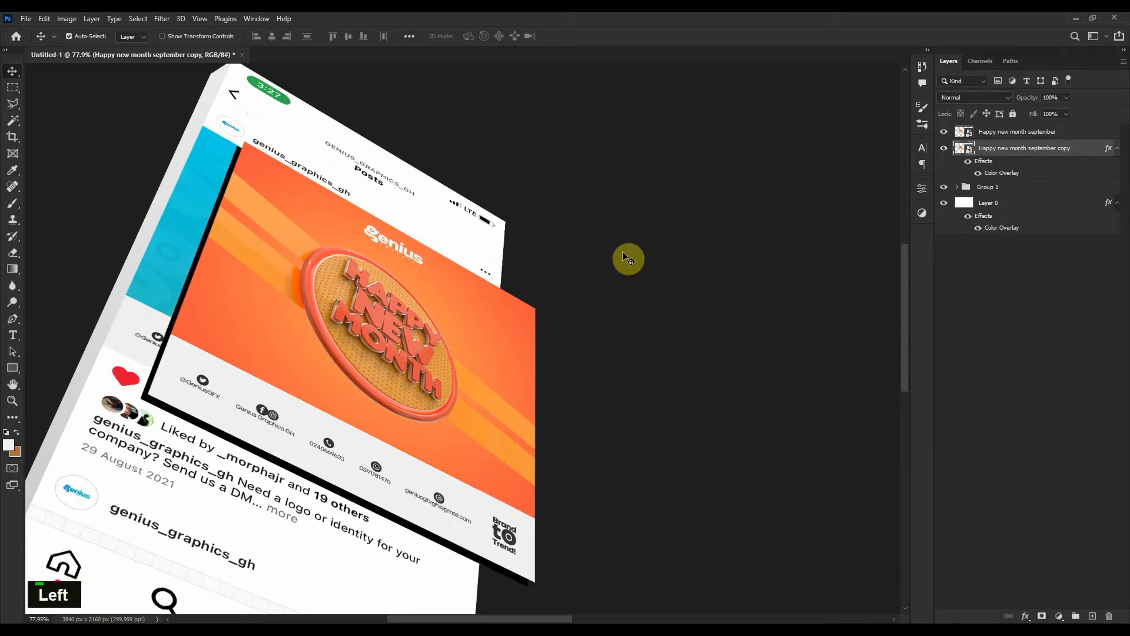
Rasterize the black copy layer and load the orange image's outline as a selection
key(space)
mouse_move(553, 270)
mouse_down()
mouse_move(518, 295)
mouse_move(538, 267)
mouse_move(557, 290)
mouse_up()
right_click(1089, 153)
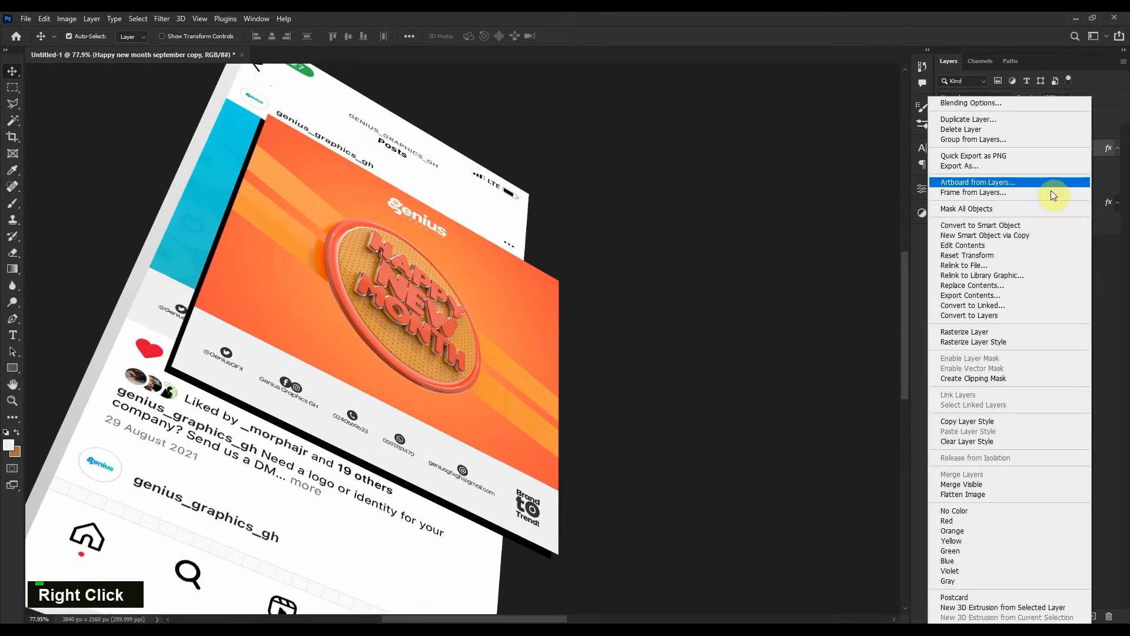
click(1004, 333)
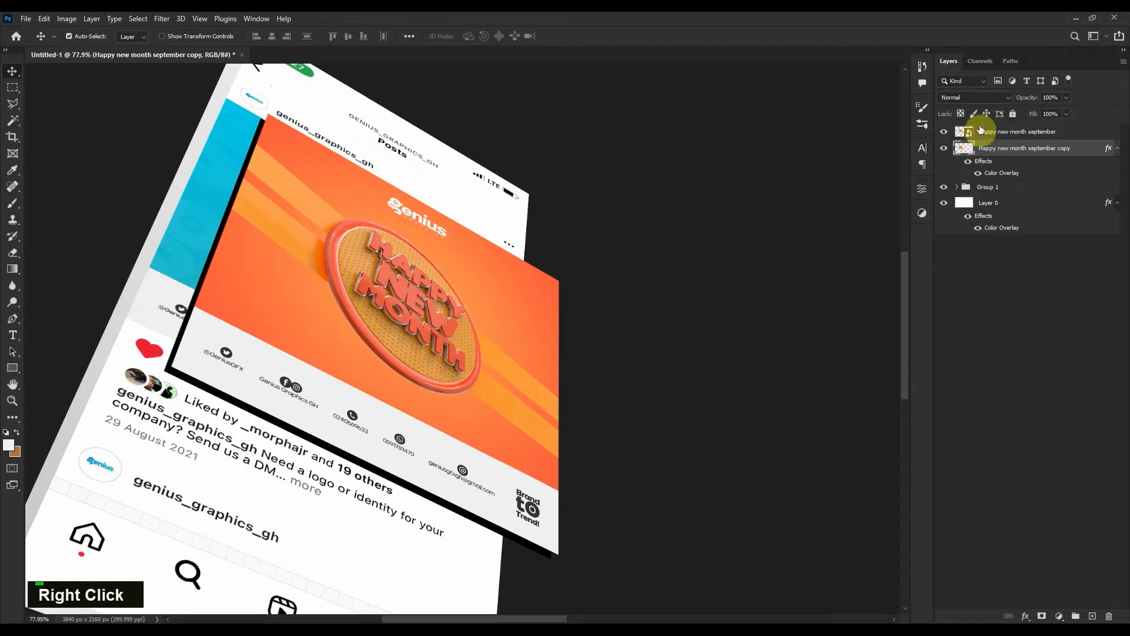
ctrl+click(958, 144)
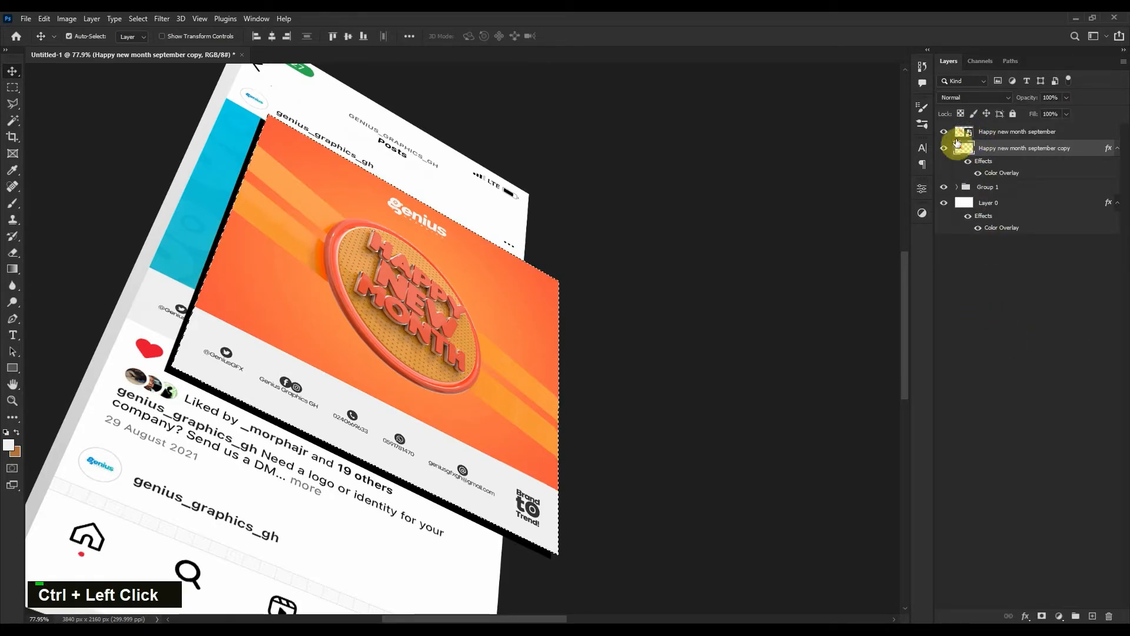
Transform the selection, shifting it about 5 px right and 2 px up, and apply the change
click(11, 87)
right_click(311, 315)
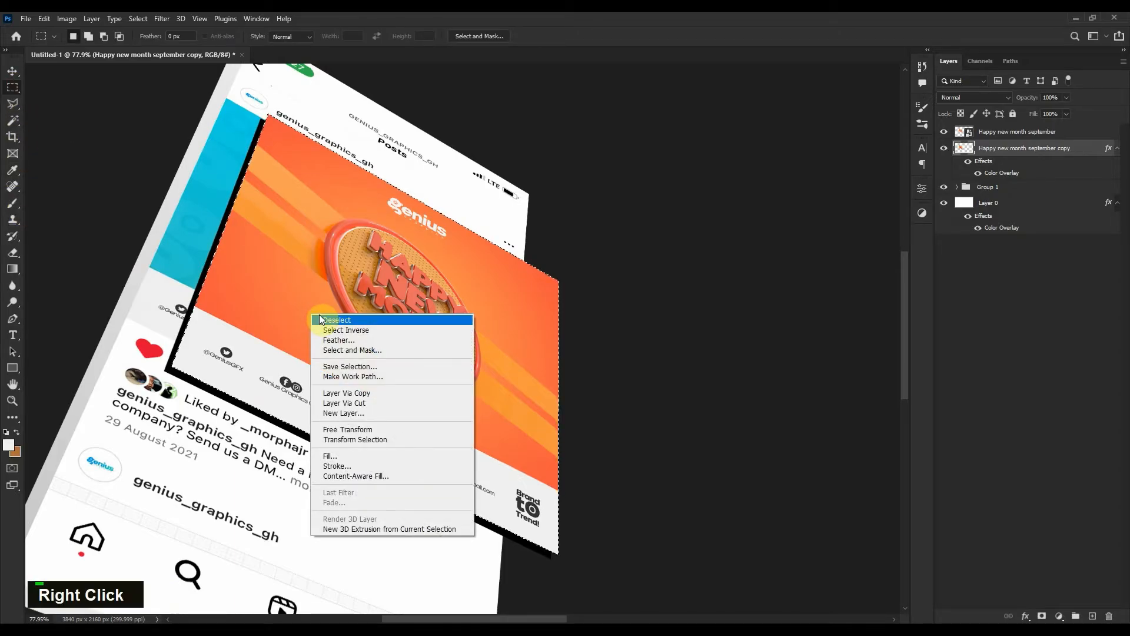
click(359, 445)
scroll(277, 374, up, 10)
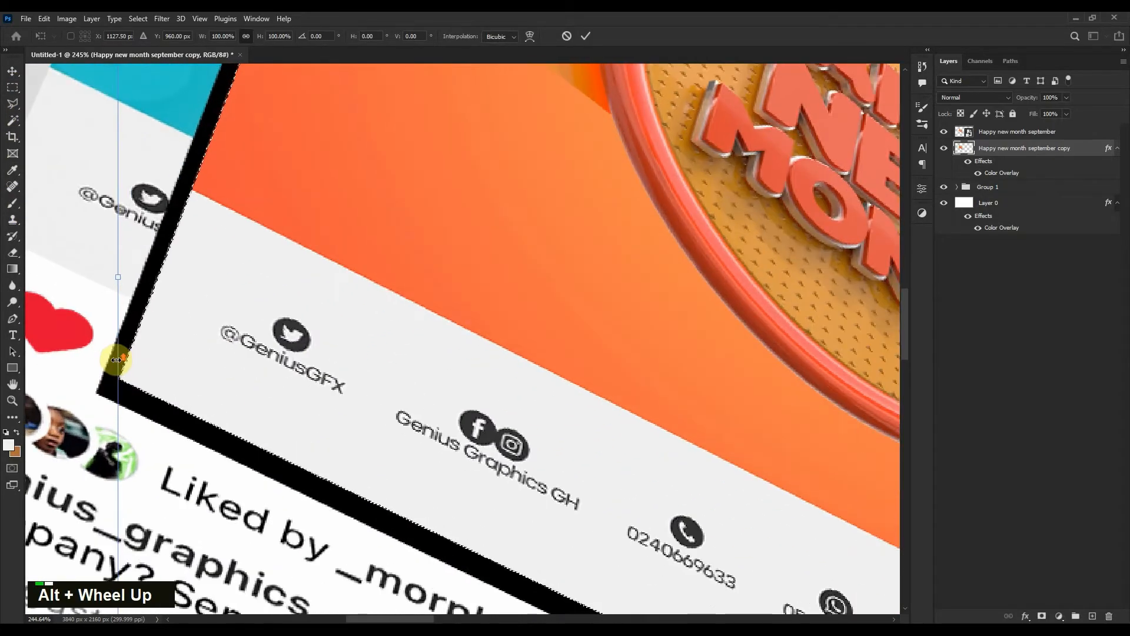
scroll(117, 364, up, 3)
key(Right)
key(Right)
key(Right)
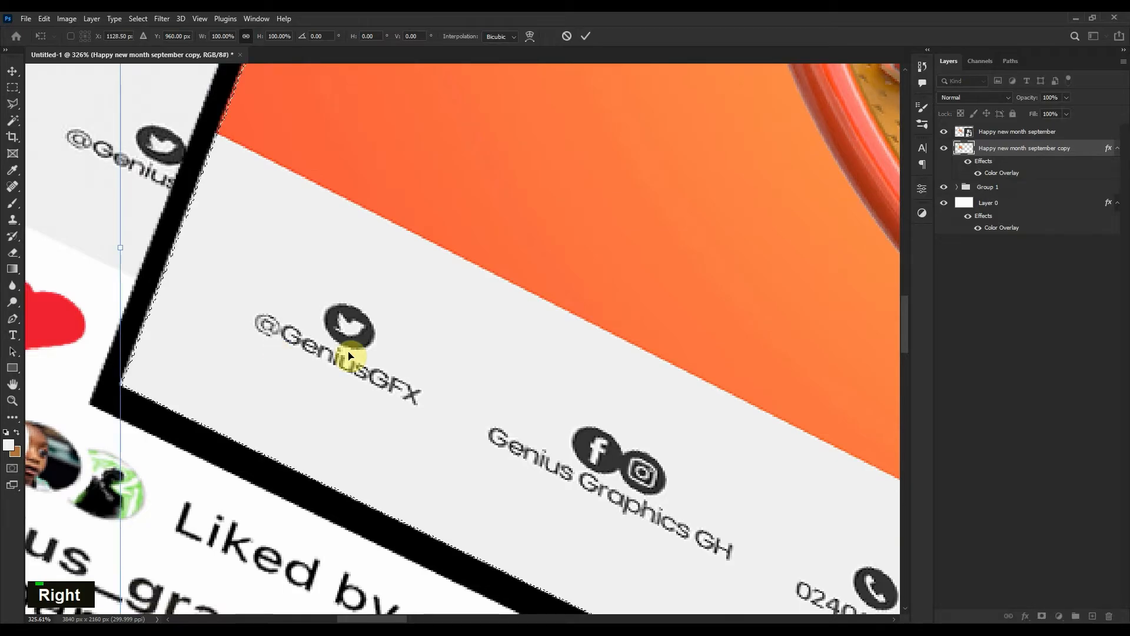
key(Up)
key(Right)
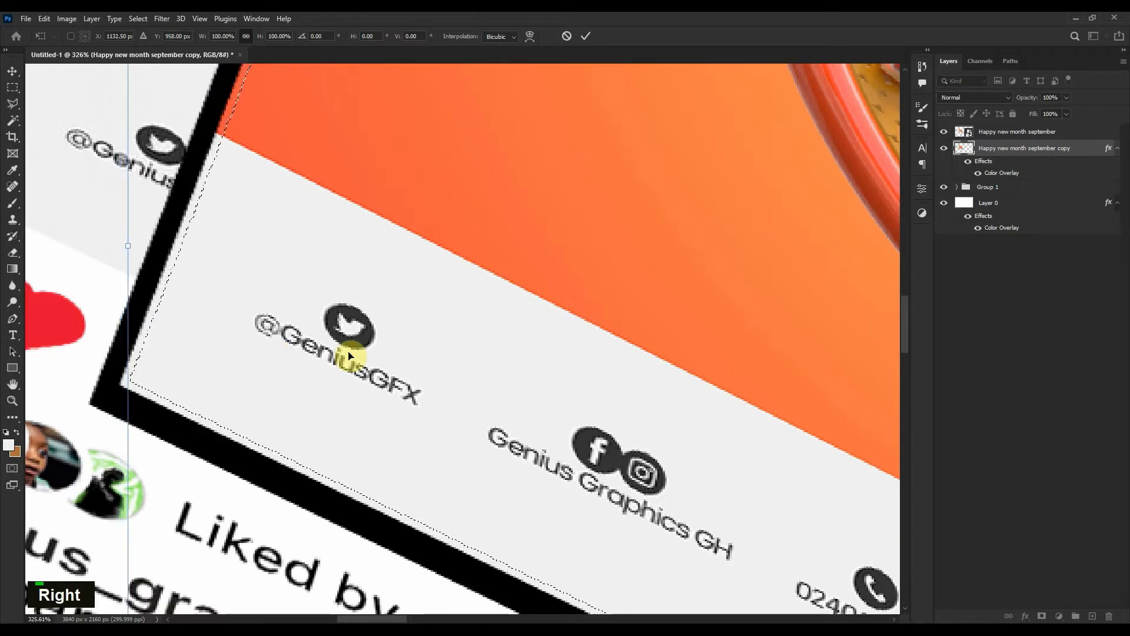
key(Return)
Cut the selected area out of the black copy, leaving only its left and lower edge strips
scroll(349, 353, down, 5)
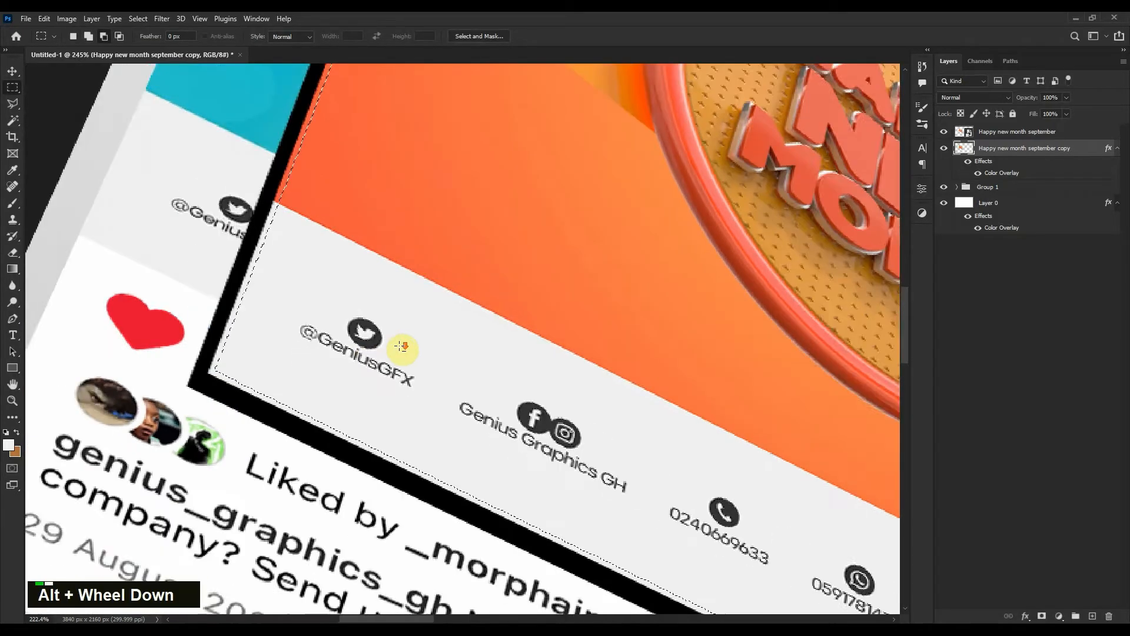
scroll(394, 352, down, 2)
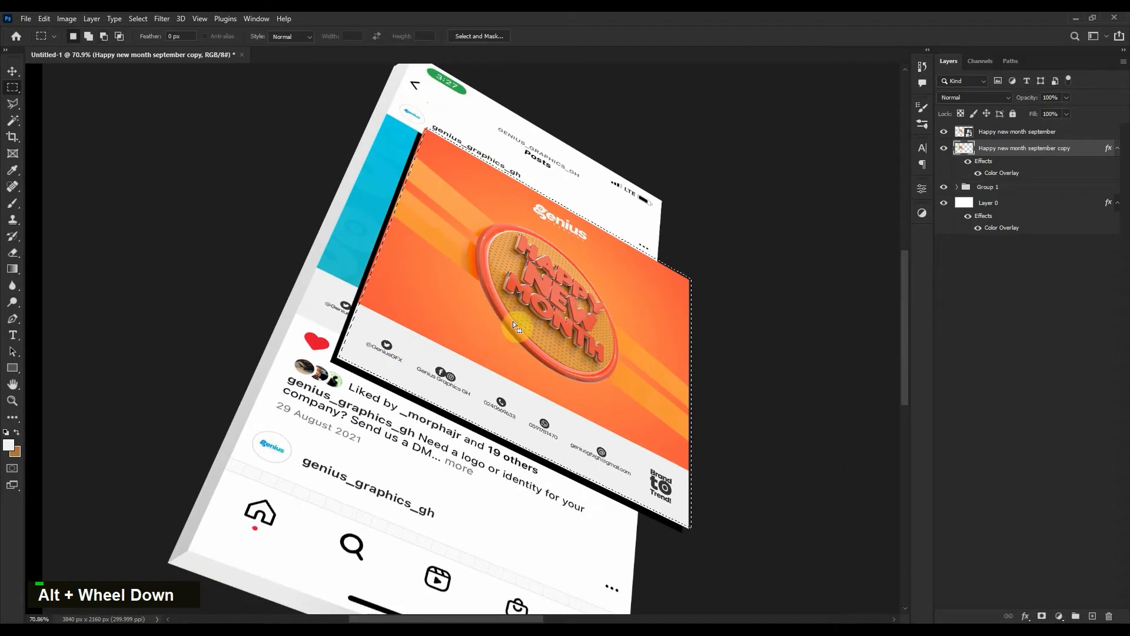
key(ctrl+x)
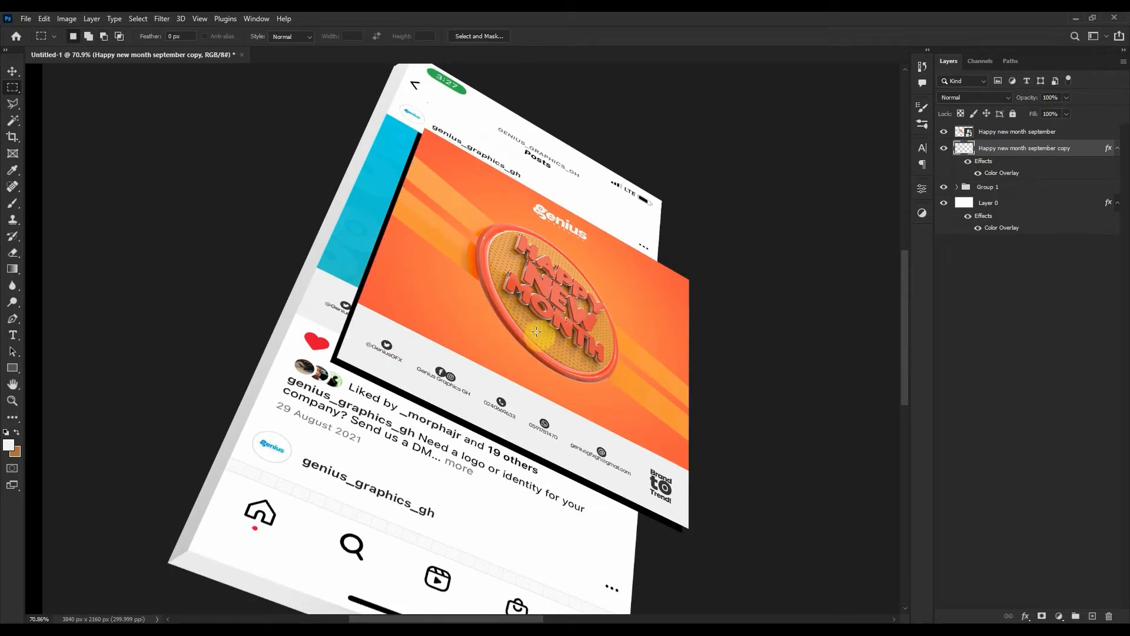
Hide the phone's Group 1 and toggle the orange image's visibility to check the black edge strips
scroll(530, 336, up, 1)
click(945, 135)
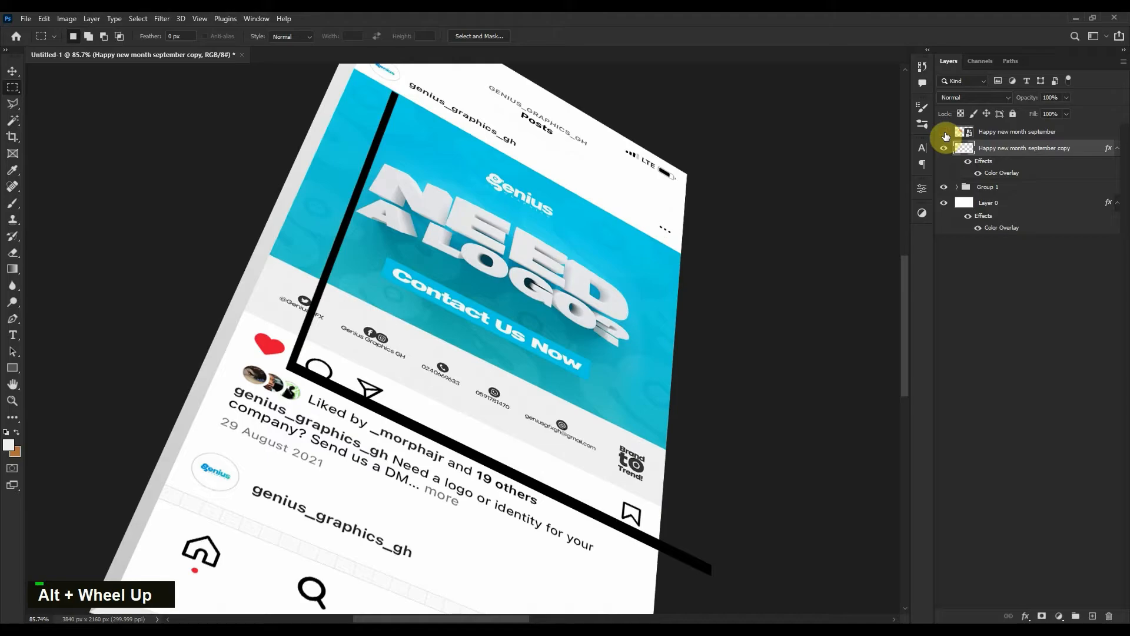
click(945, 135)
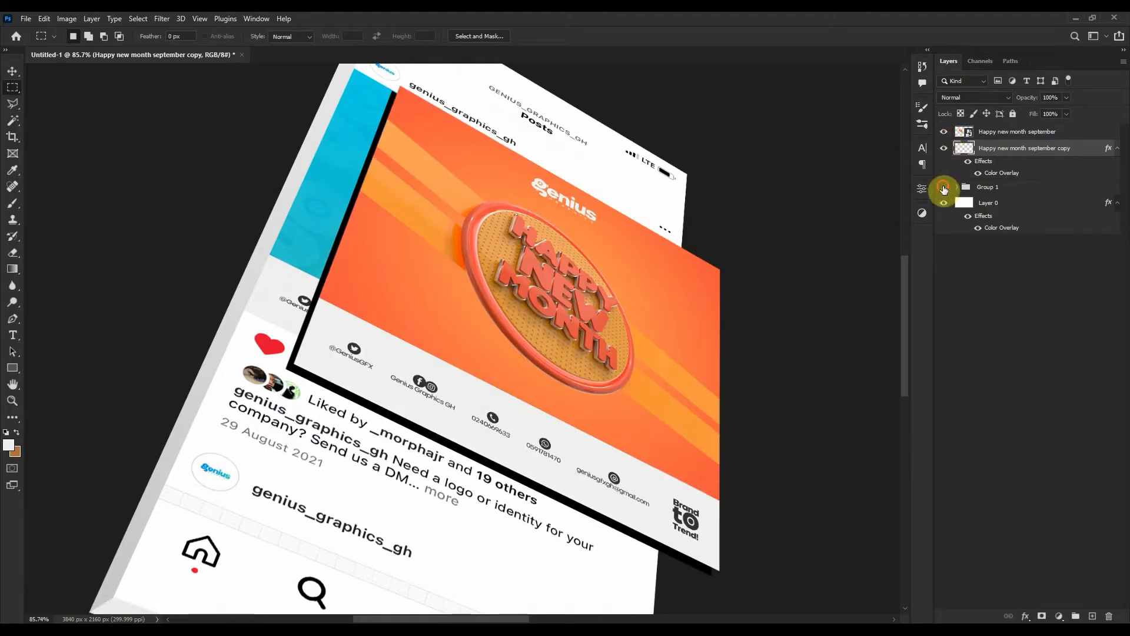
click(943, 188)
click(946, 136)
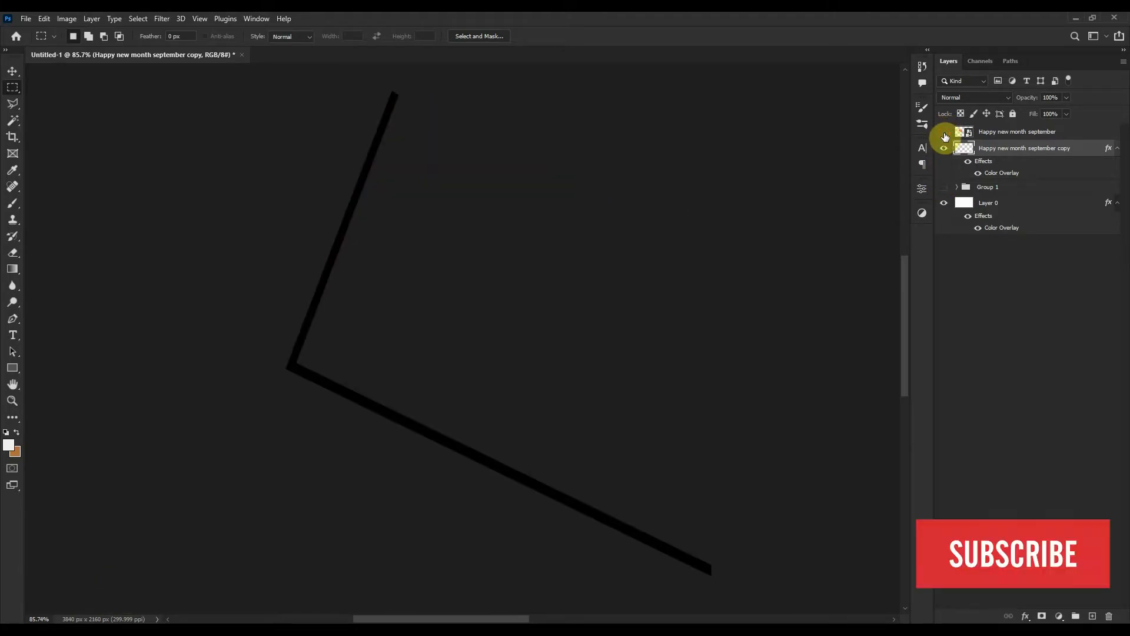
click(946, 135)
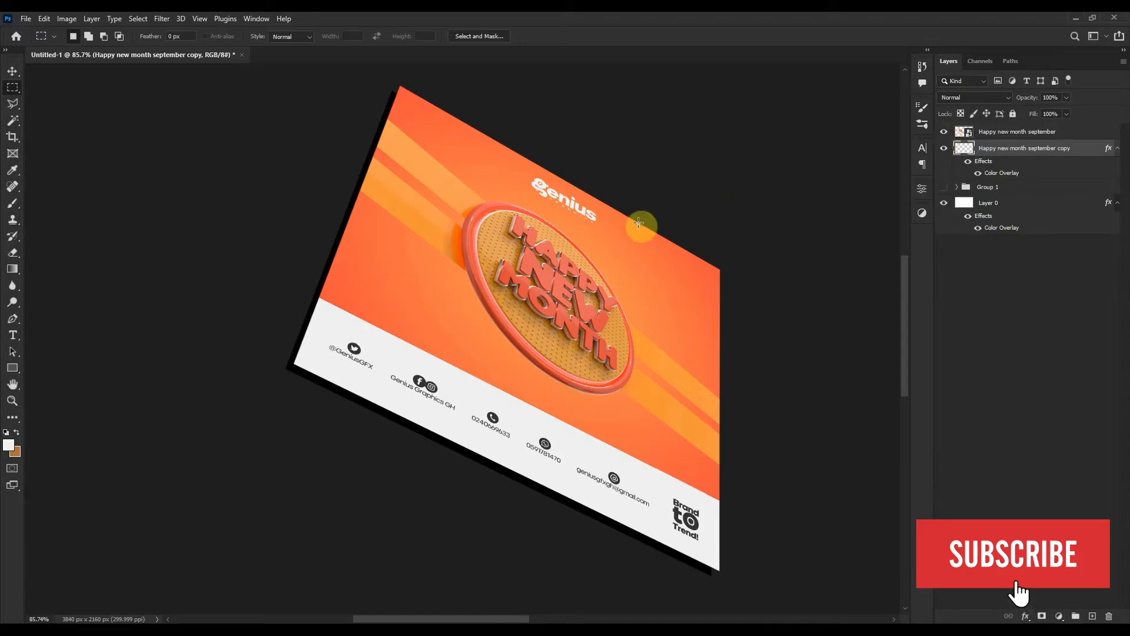
Draw a closed triangular Pen path bridging the black strip's lower-right end and the orange image's lower-right corner
key(space)
drag(643, 222, 550, 245)
drag(583, 330, 507, 242)
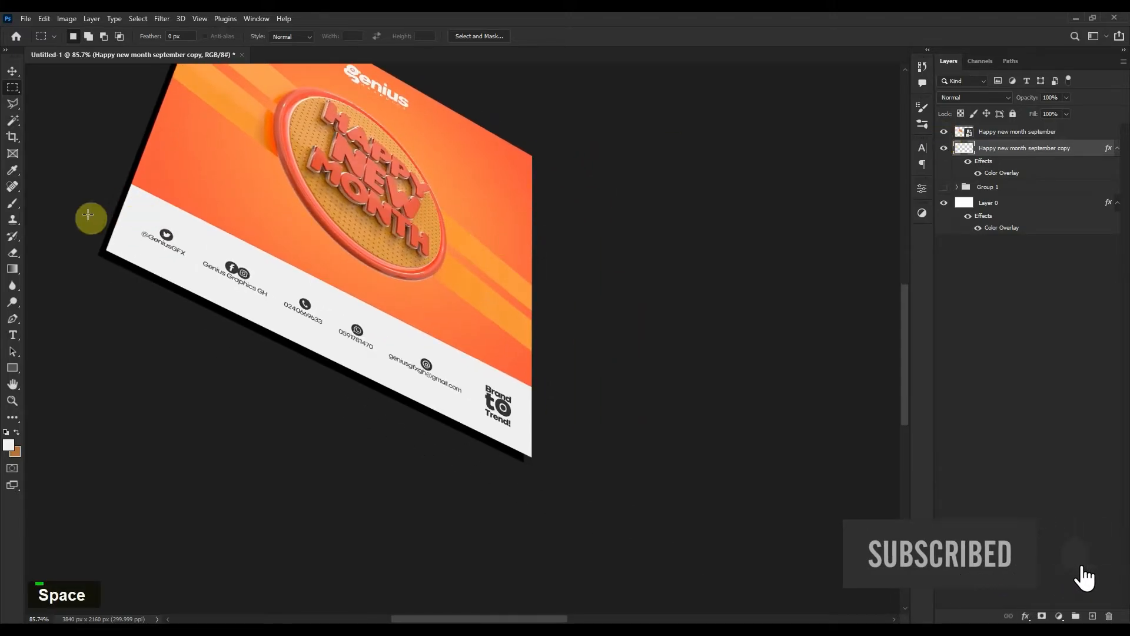
click(12, 318)
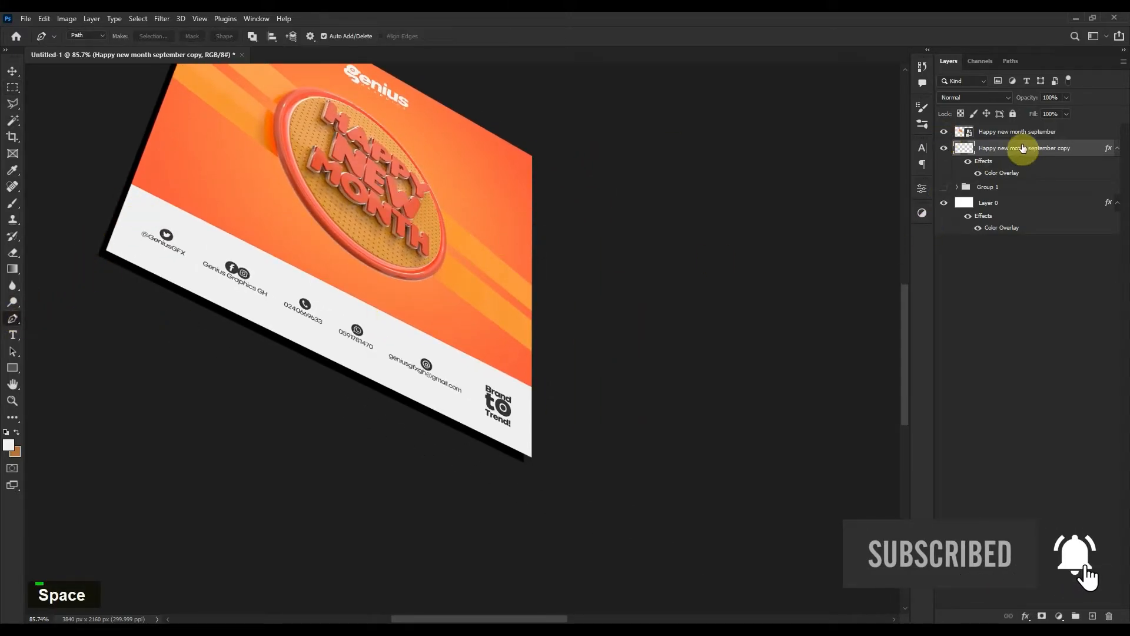
alt+scroll(517, 477, up, 2)
alt+scroll(516, 477, up, 12)
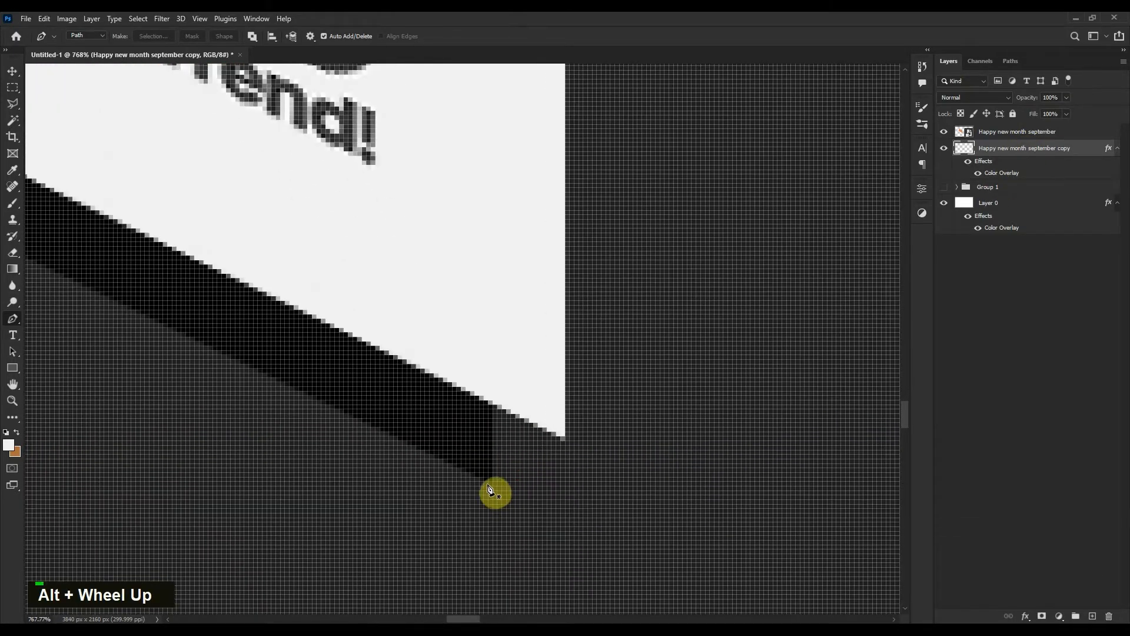
alt+scroll(517, 471, down, 5)
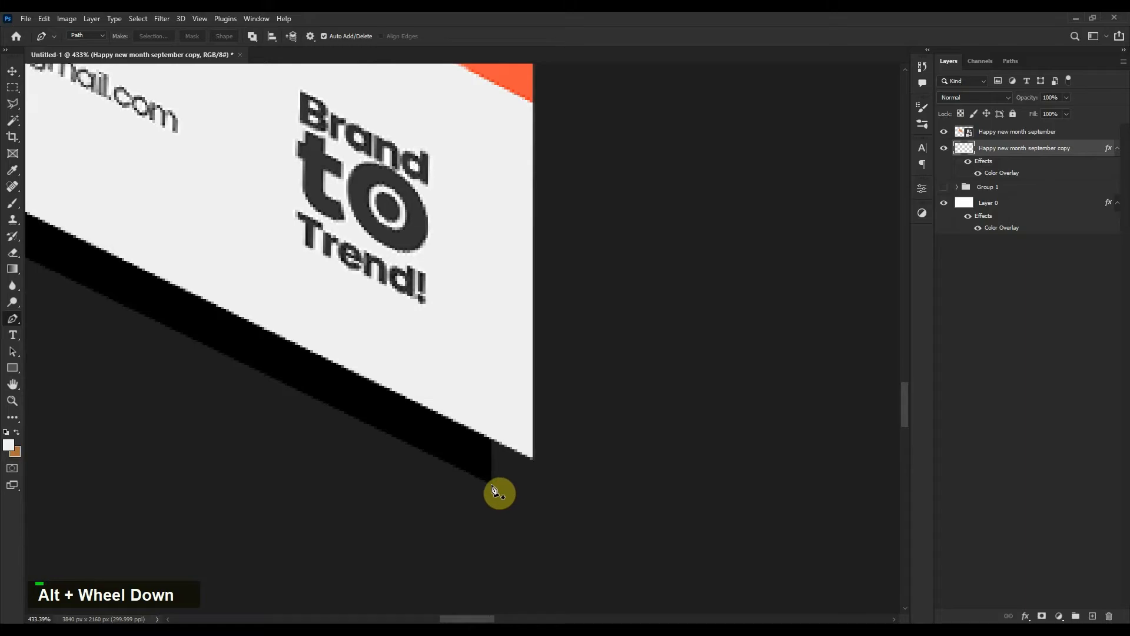
click(491, 486)
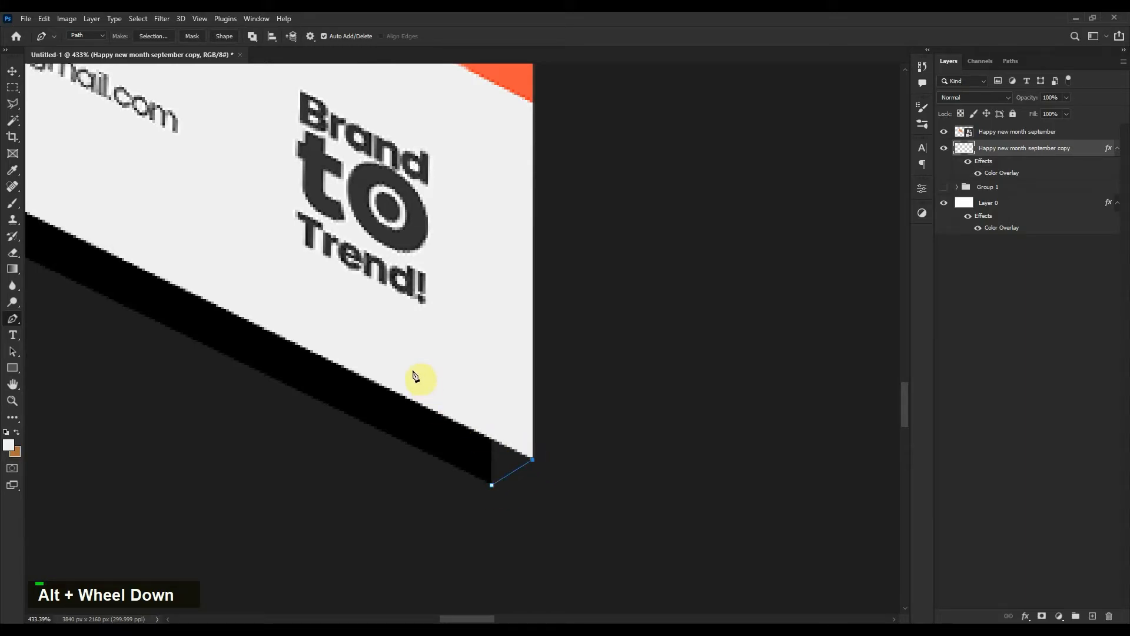
click(413, 370)
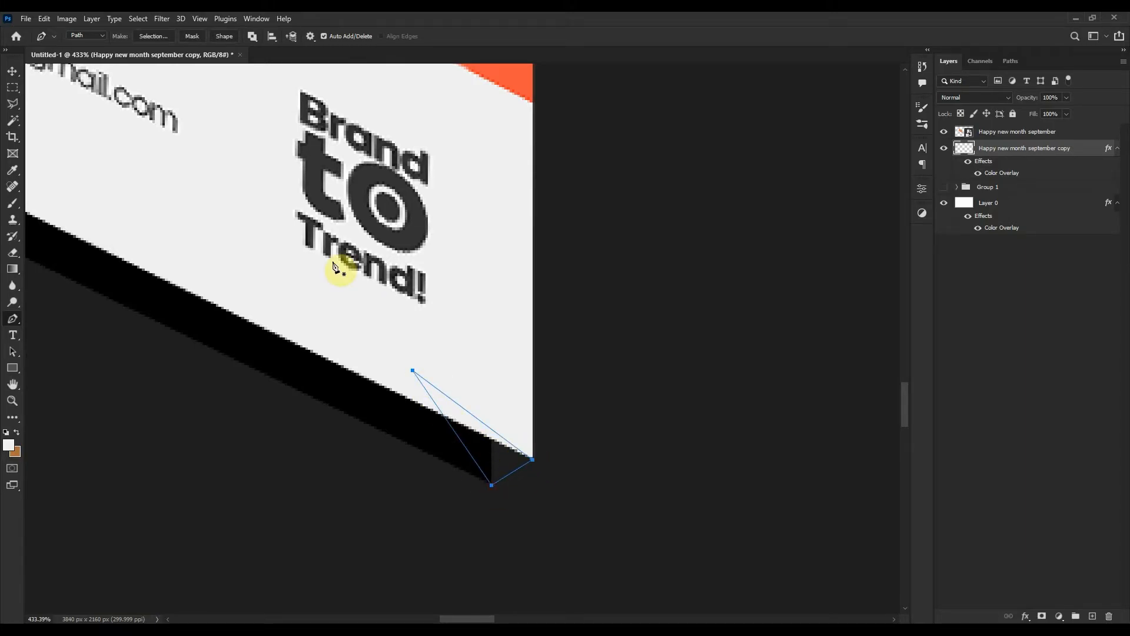
Draw a closed triangular Pen path bridging the black strip's top end and the orange image's top-left corner
drag(336, 265, 500, 399)
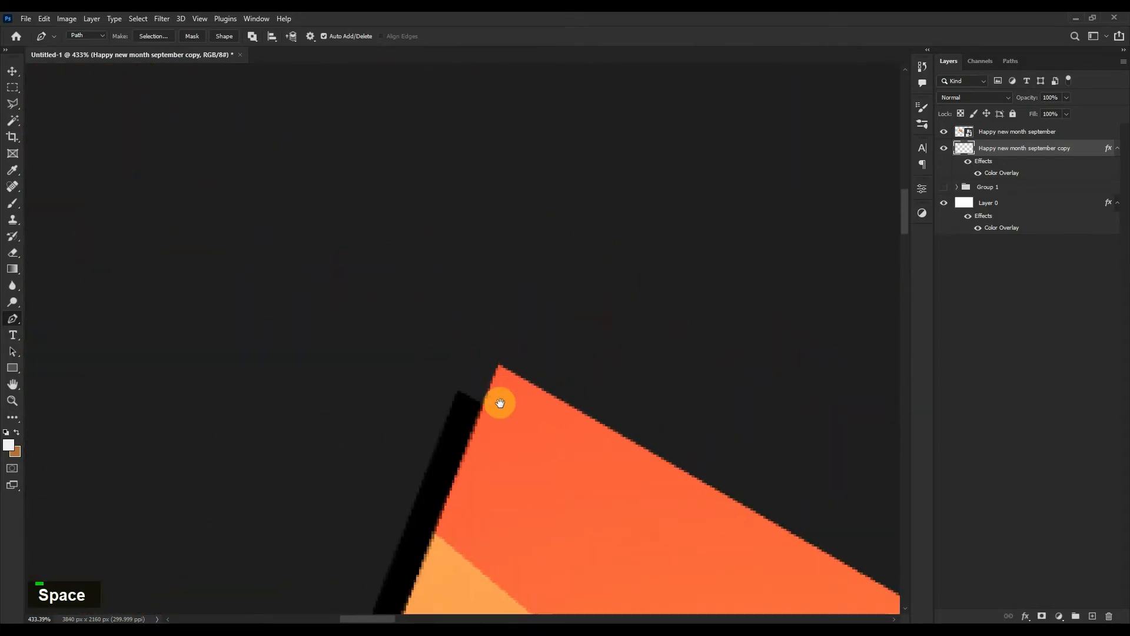
click(459, 391)
drag(498, 366, 551, 494)
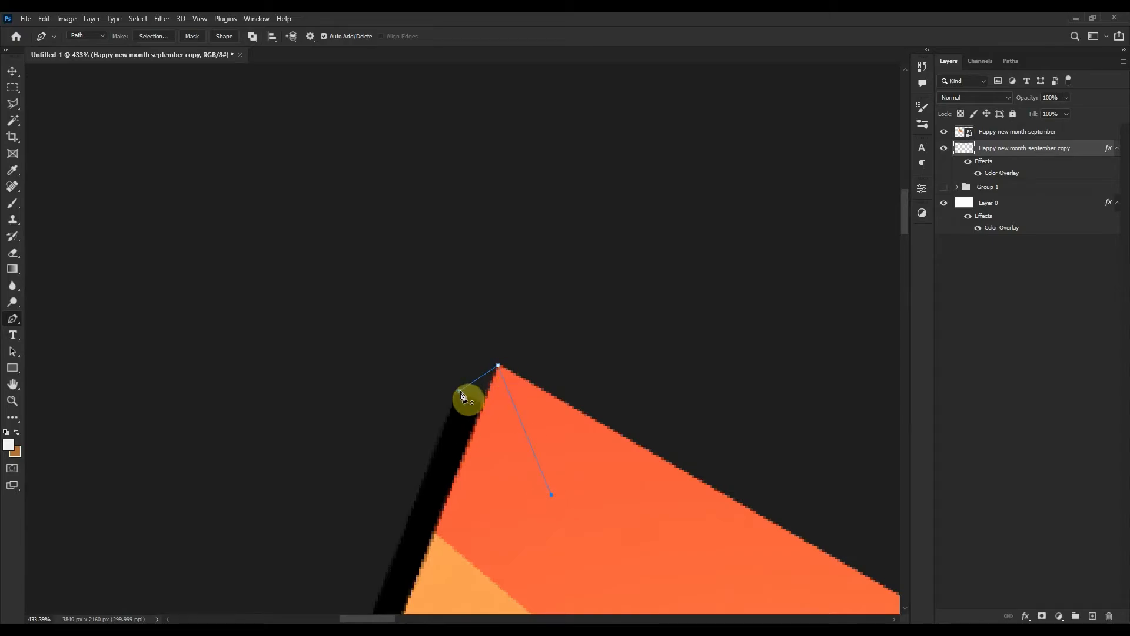
click(460, 392)
ctrl+click(512, 517)
Fill both corner paths on the black edge layer in Normal mode at 100% opacity, remove the paths and check the lower-right corner
scroll(530, 486, down, 5)
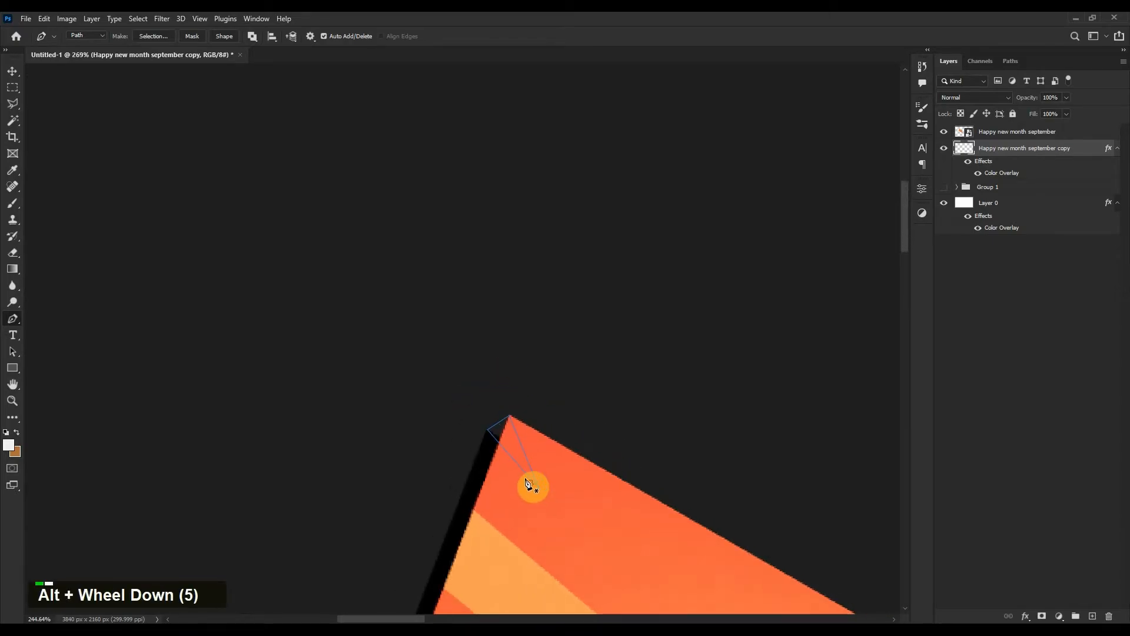
drag(580, 509, 407, 224)
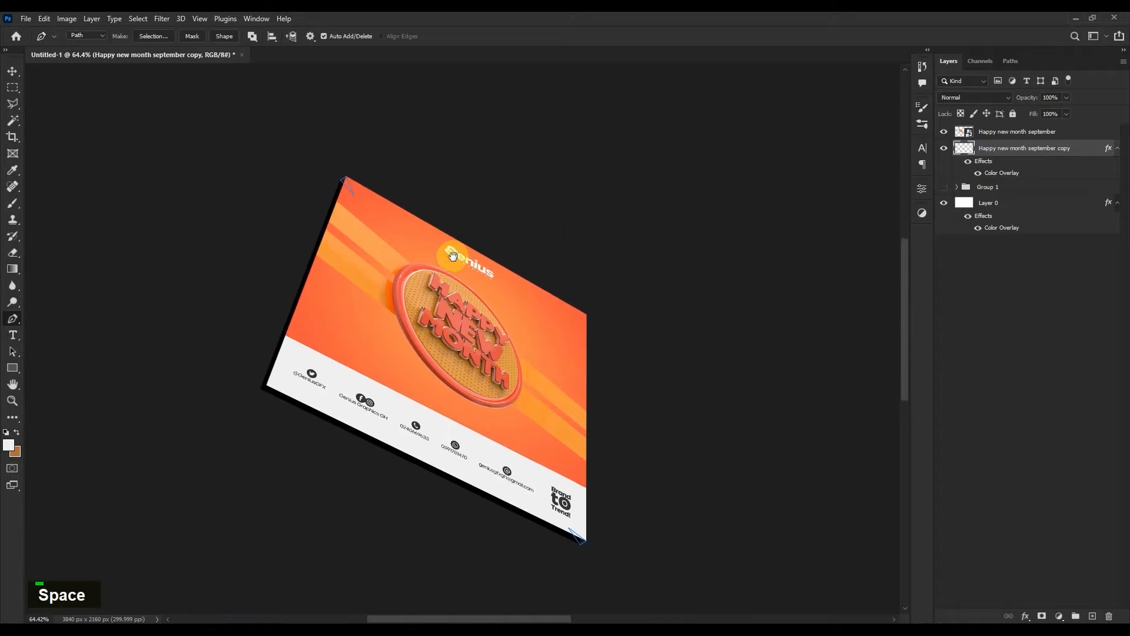
right_click(419, 237)
click(459, 304)
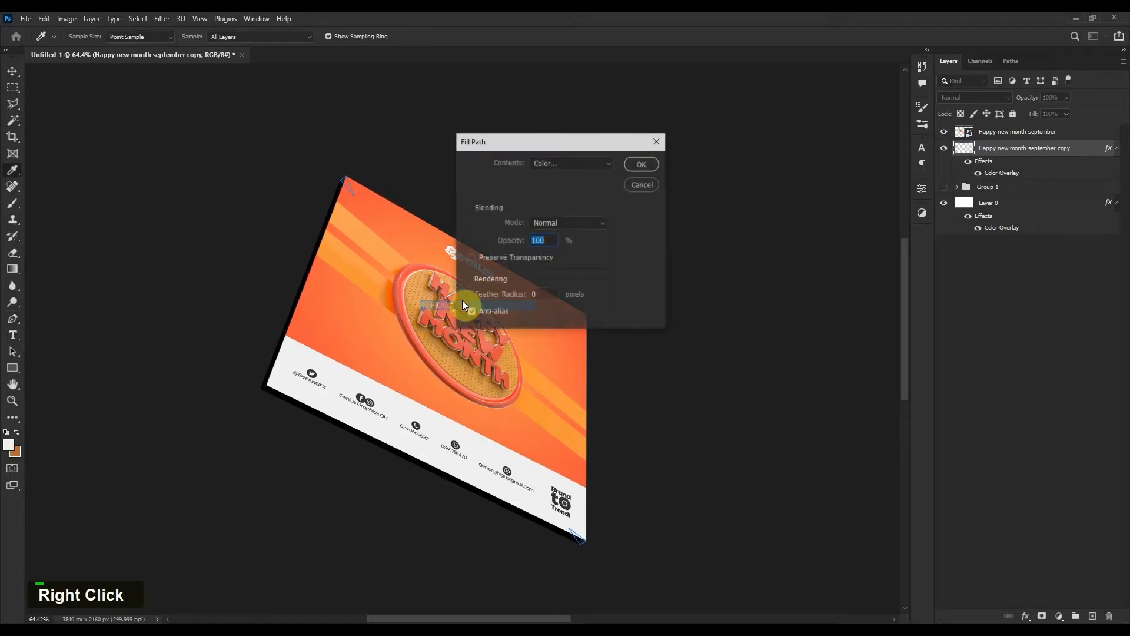
click(634, 163)
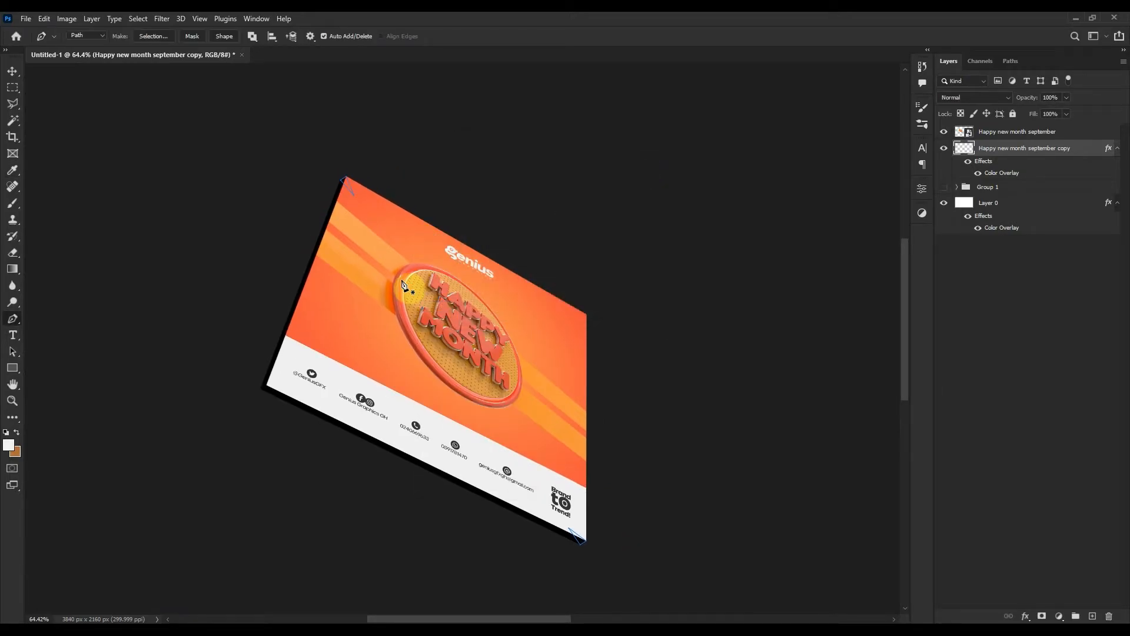
key(Delete)
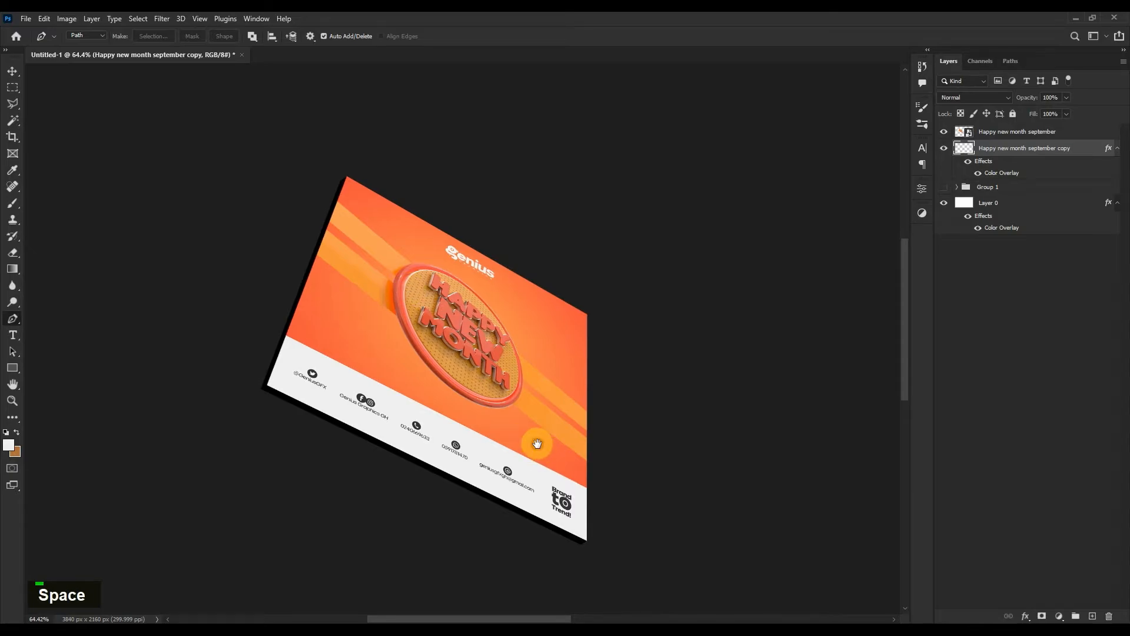
drag(538, 444, 461, 369)
alt+scroll(464, 377, up, 5)
alt+scroll(458, 409, down, 4)
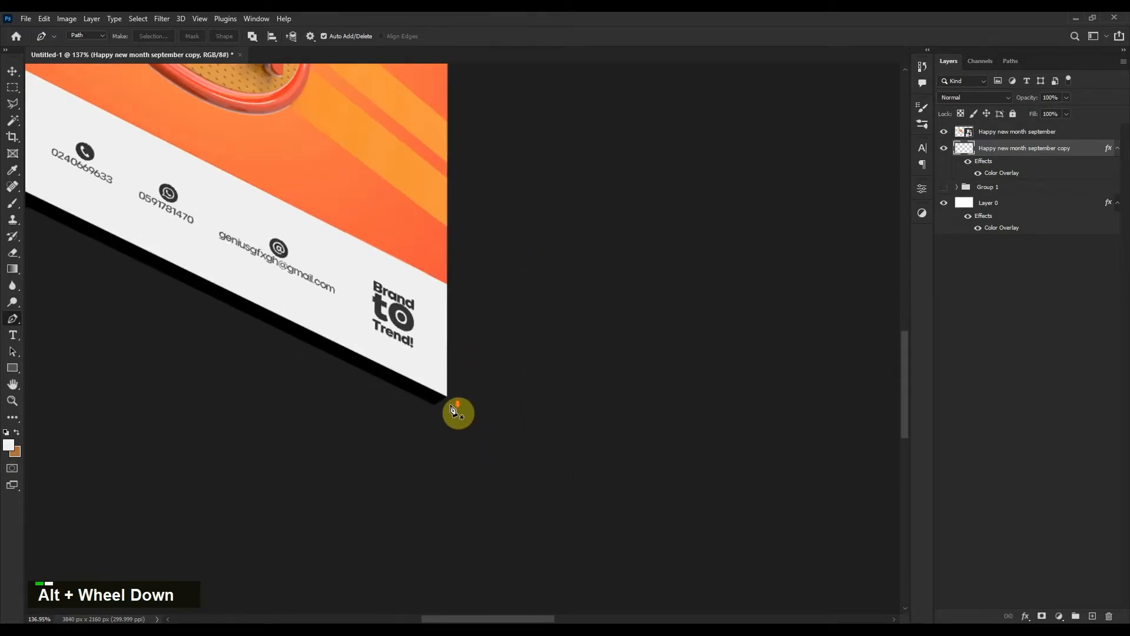
alt+scroll(458, 410, down, 1)
drag(328, 315, 444, 424)
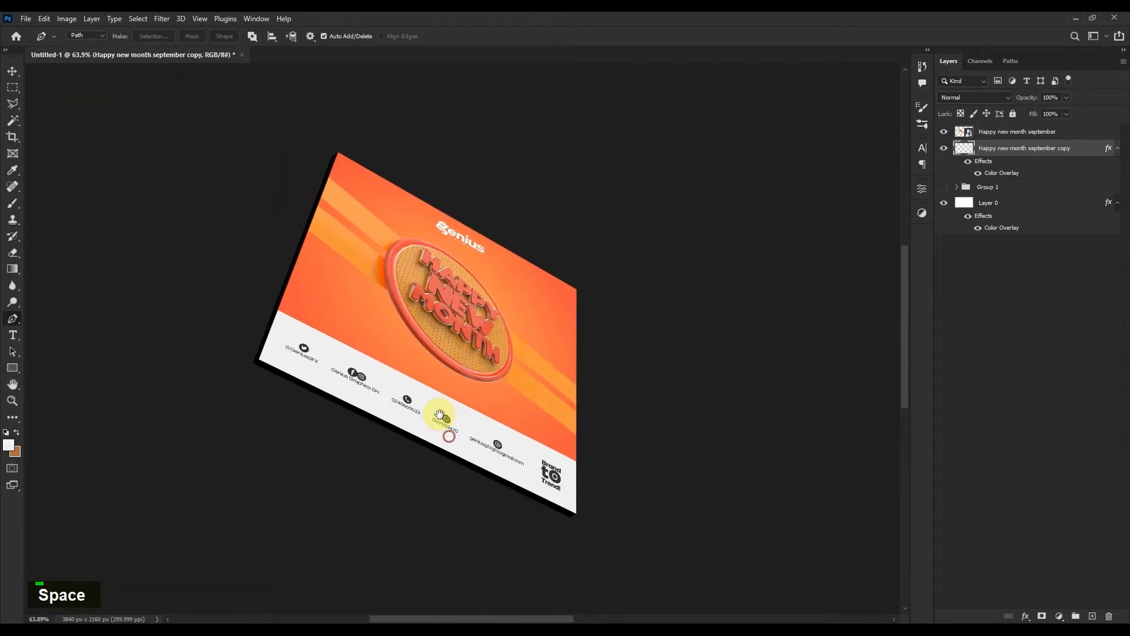
Outline the lower black edge strip with the Polygonal Lasso, splitting it diagonally at the lower-left corner, and copy it to a new layer
click(13, 104)
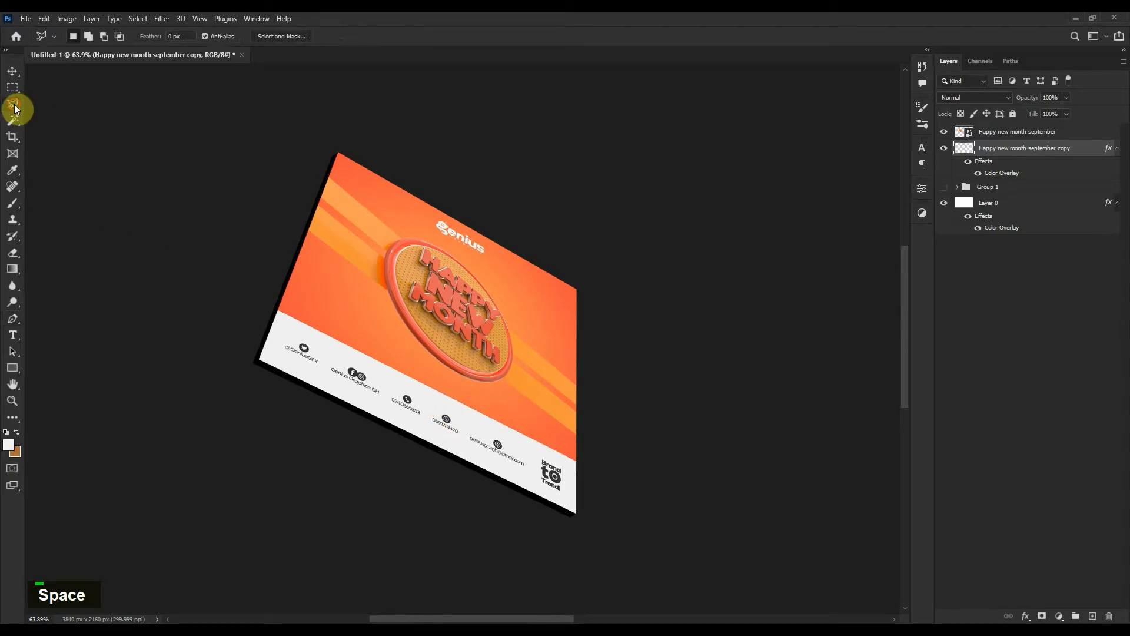
alt+scroll(263, 355, up, 8)
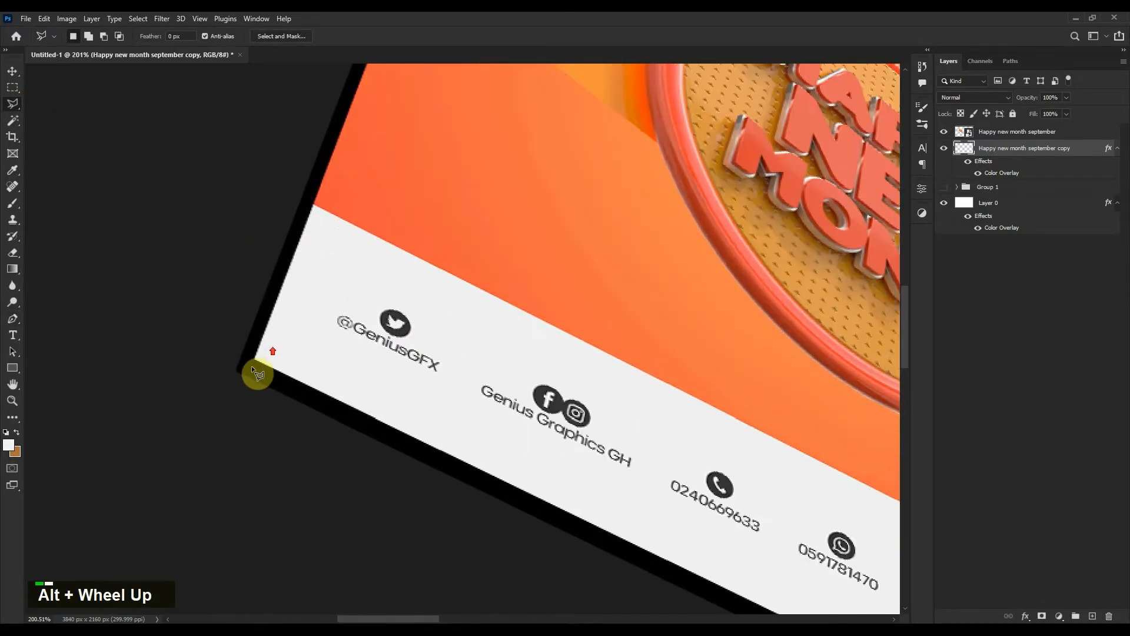
alt+scroll(235, 378, up, 2)
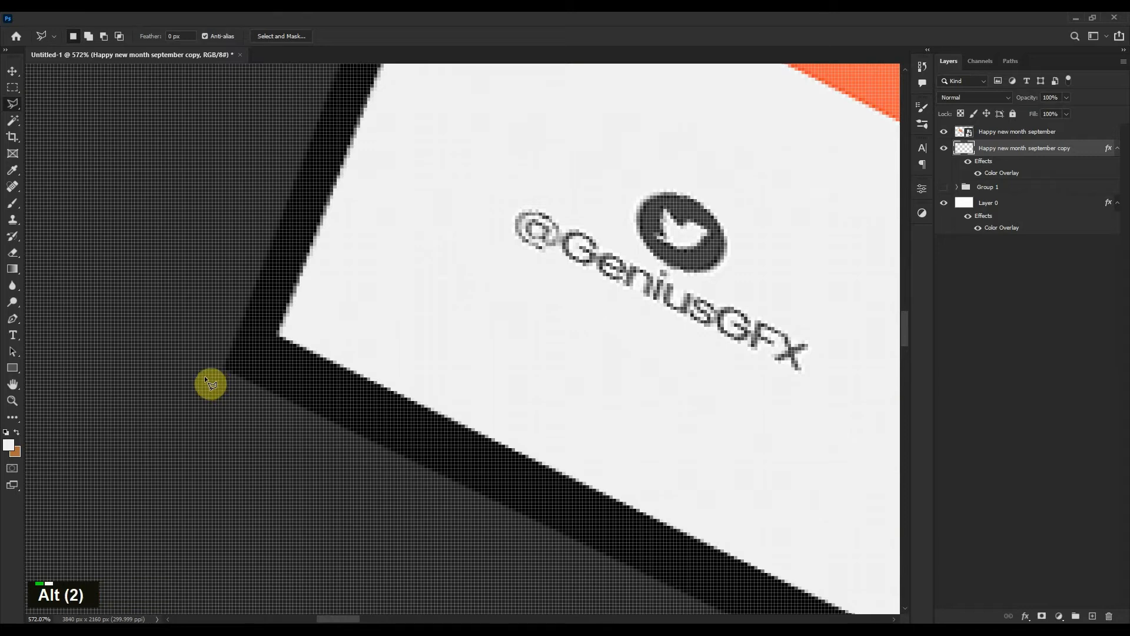
alt+scroll(206, 378, down, 1)
click(202, 378)
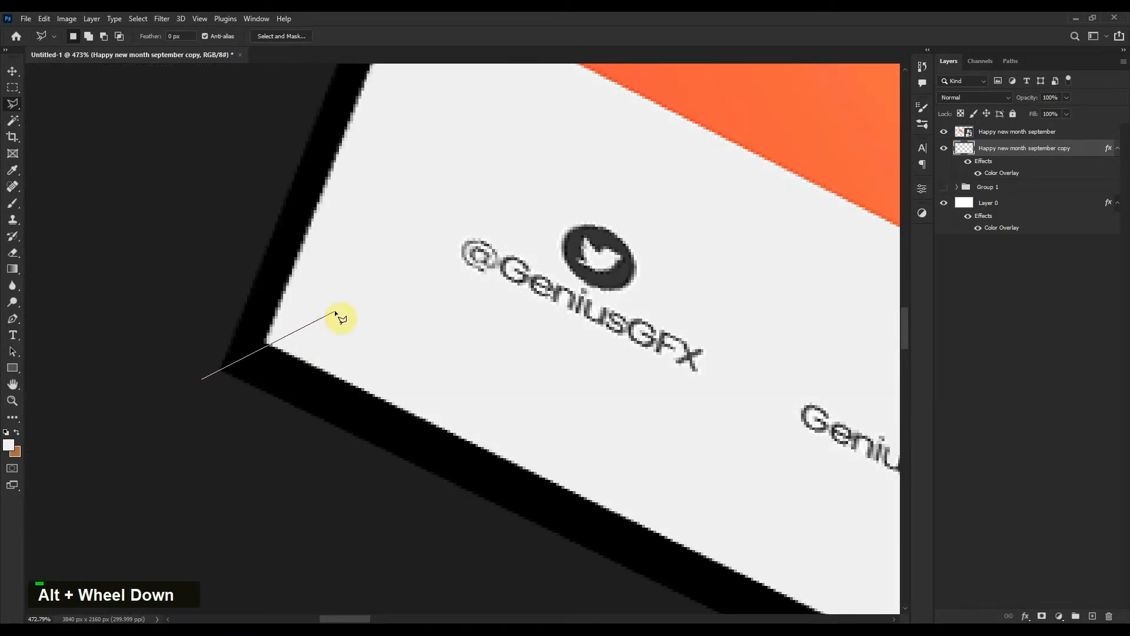
alt+scroll(372, 330, down, 1)
key(space)
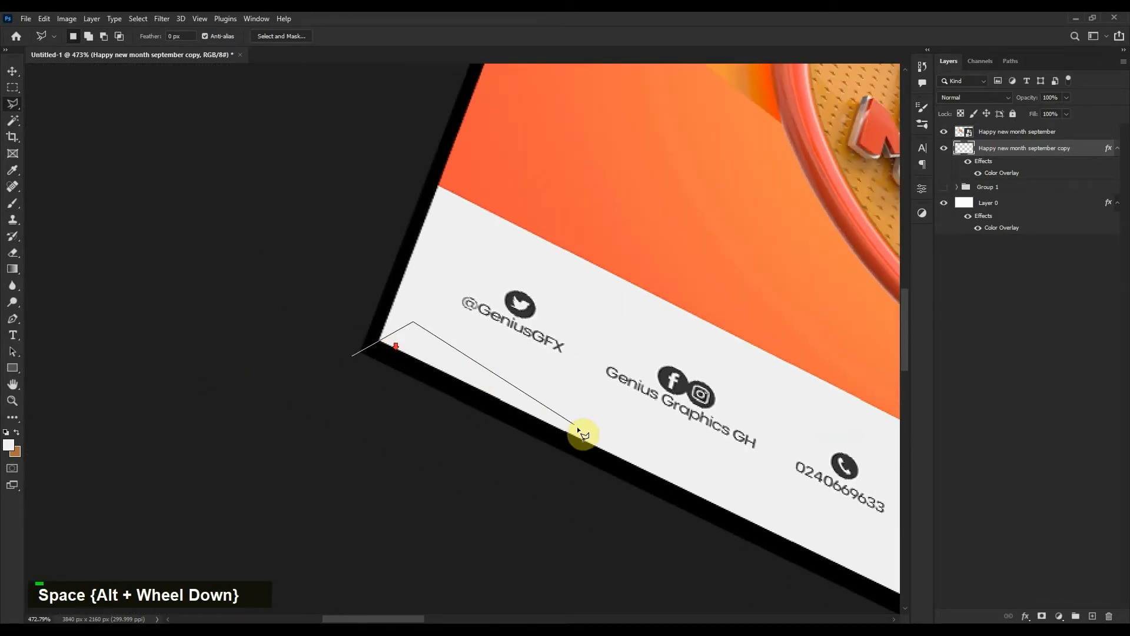
drag(577, 427, 229, 285)
alt+scroll(271, 318, down, 2)
key(space)
drag(471, 411, 384, 326)
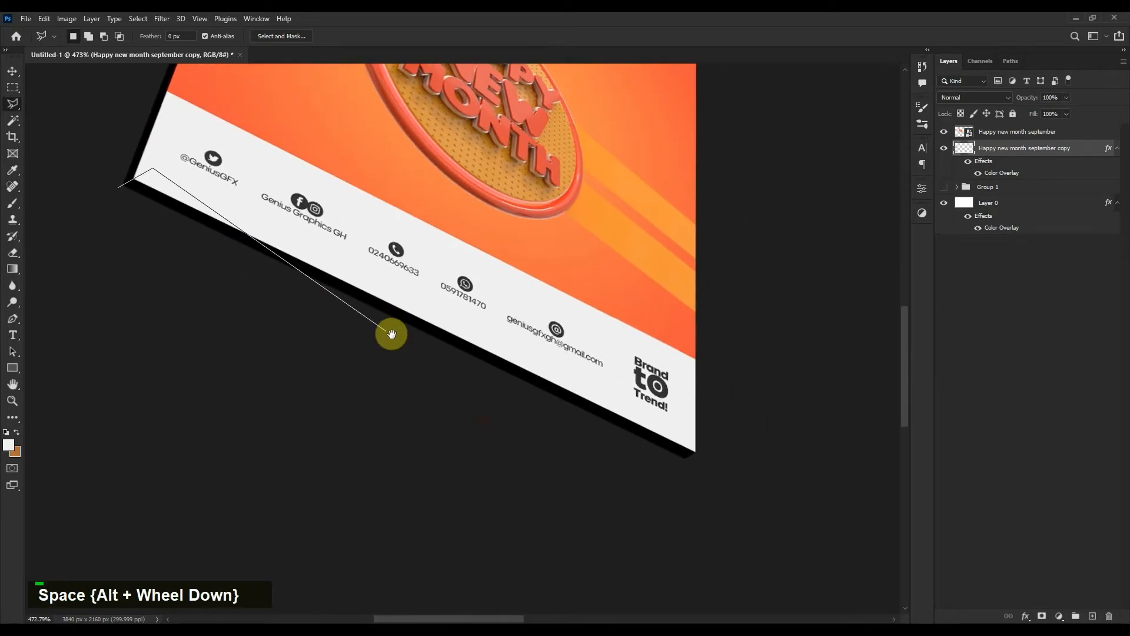
click(732, 445)
click(641, 535)
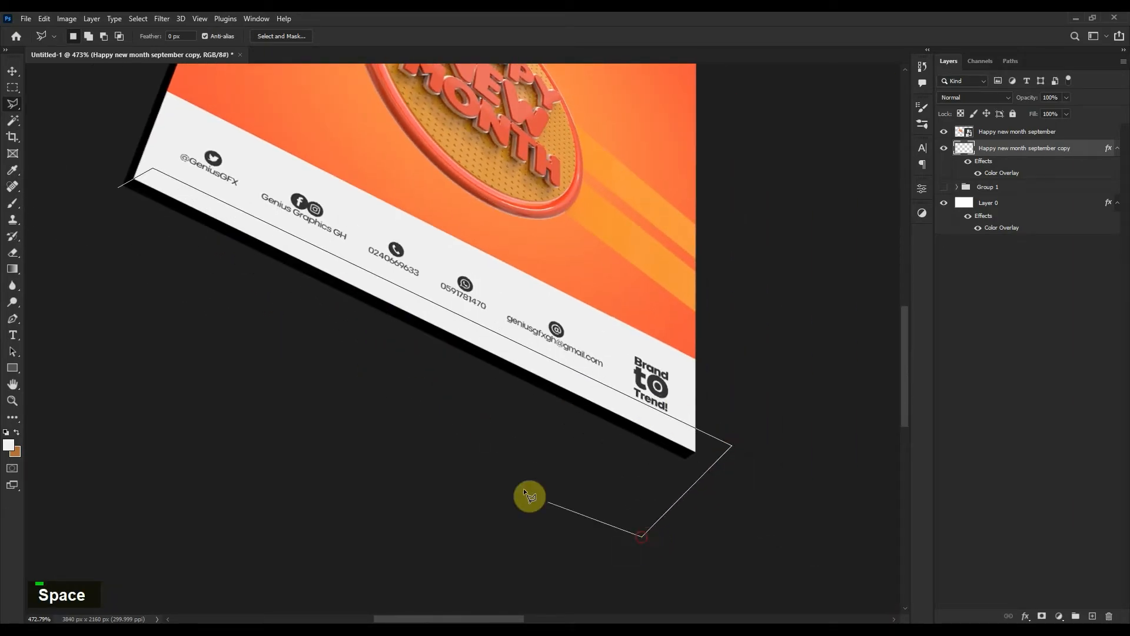
click(120, 189)
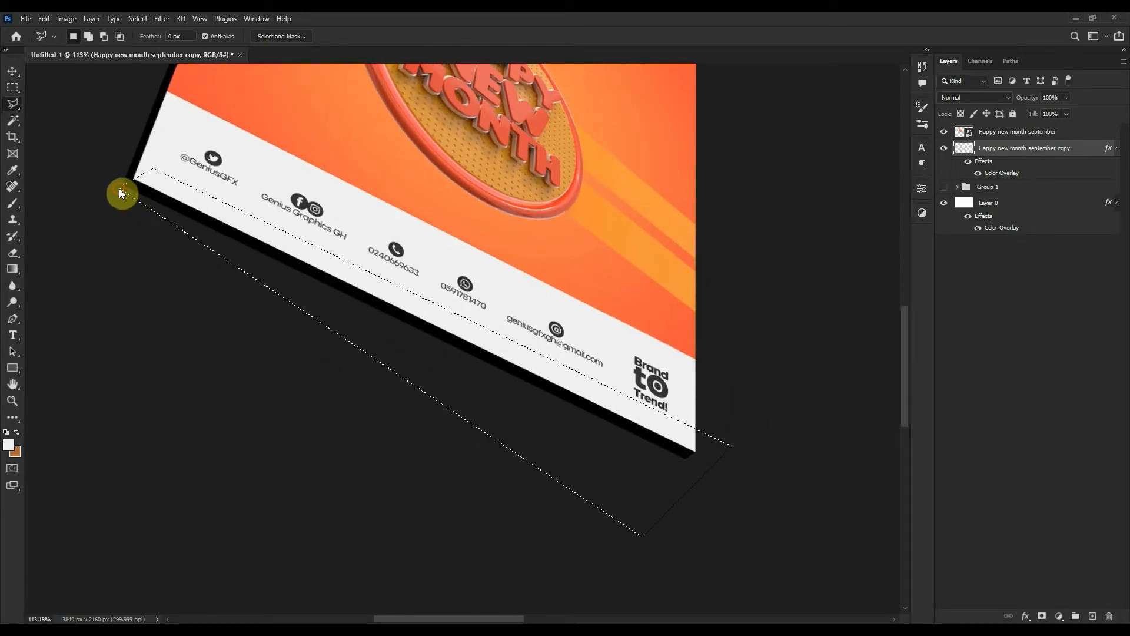
right_click(267, 250)
click(340, 333)
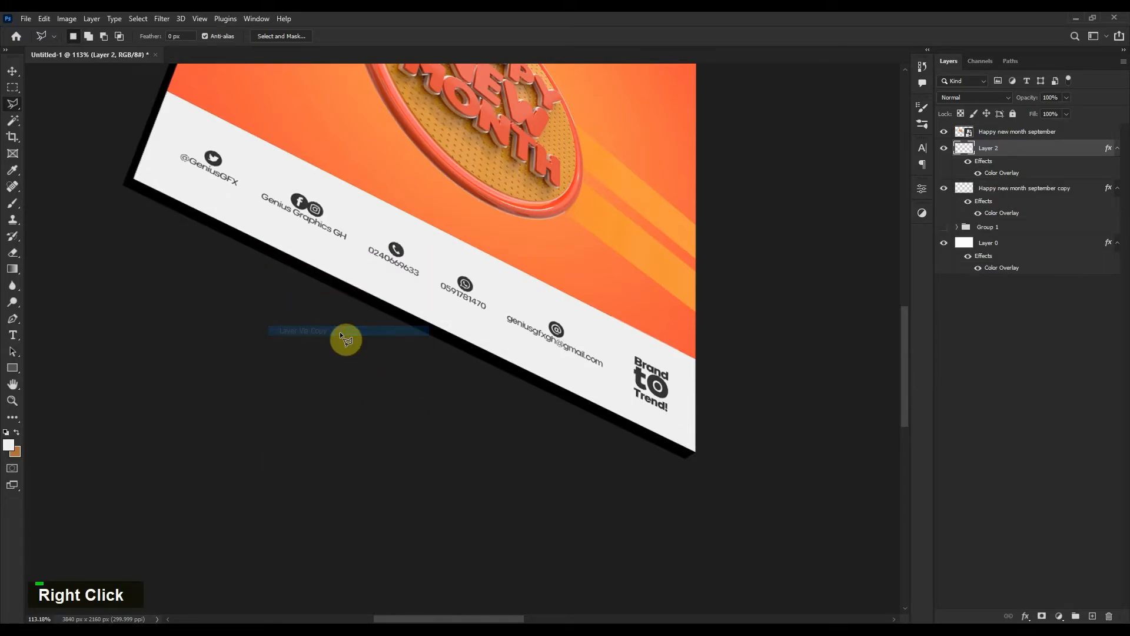
Replace the Color Overlay on Layer 2, the lower edge strip, with a light gray linear Gradient Overlay
key(space)
drag(650, 179, 616, 360)
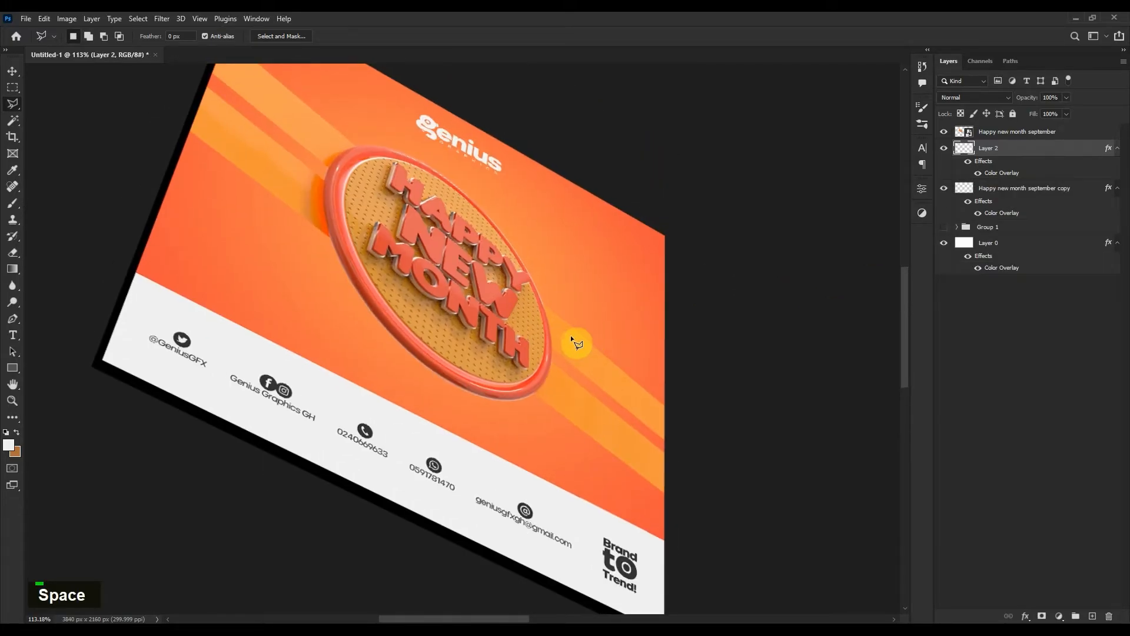
click(12, 71)
scroll(393, 309, down, 3)
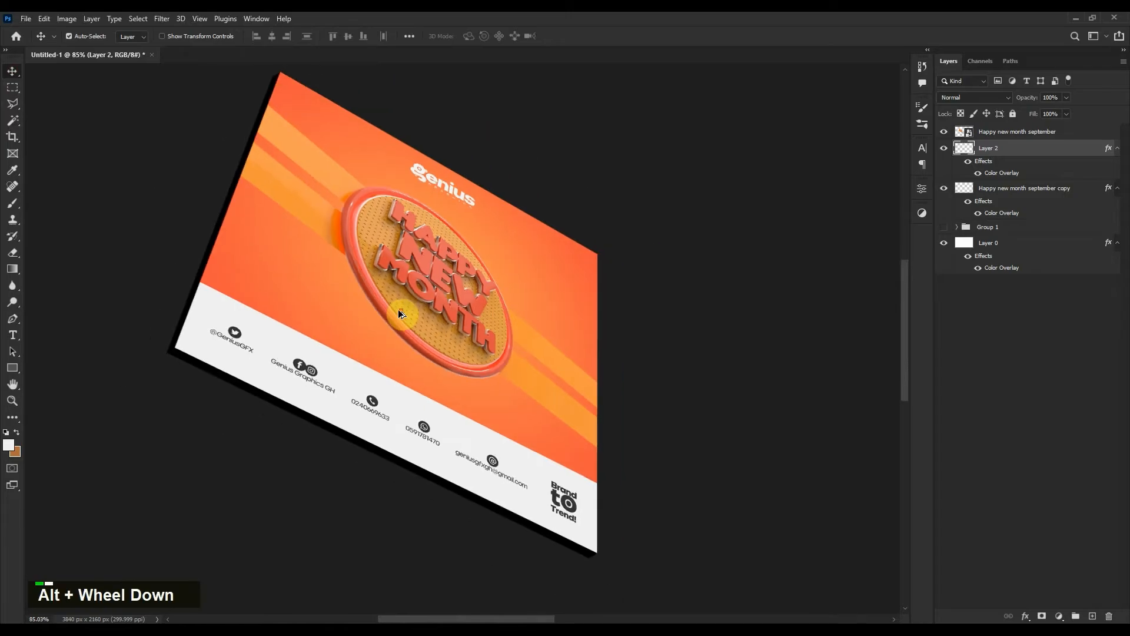
key(space)
drag(442, 286, 437, 311)
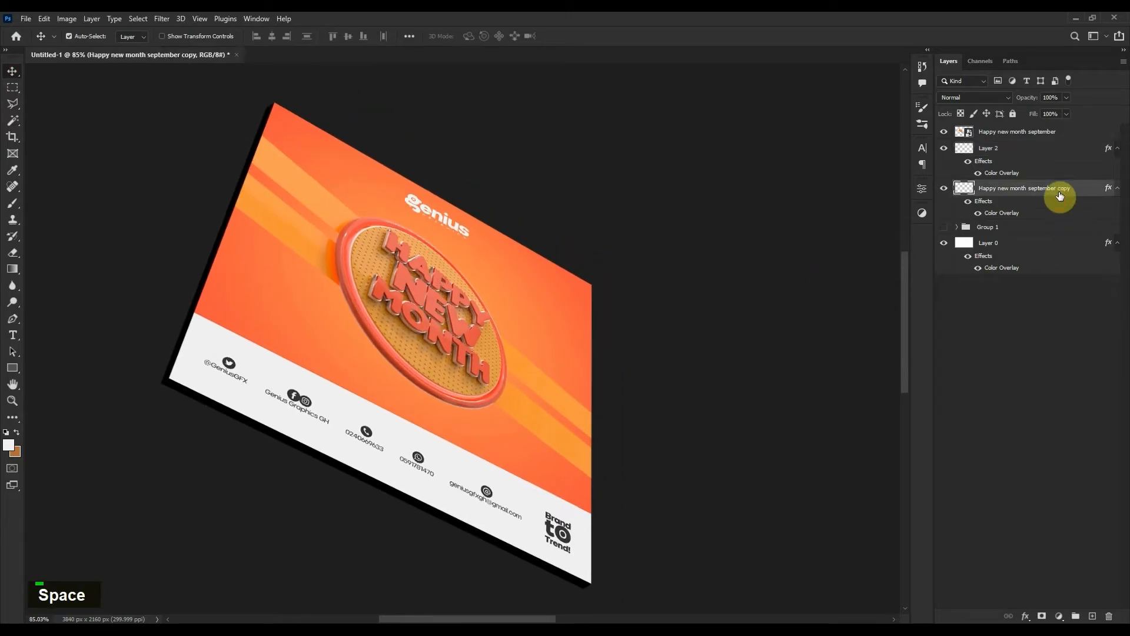
double_click(1073, 153)
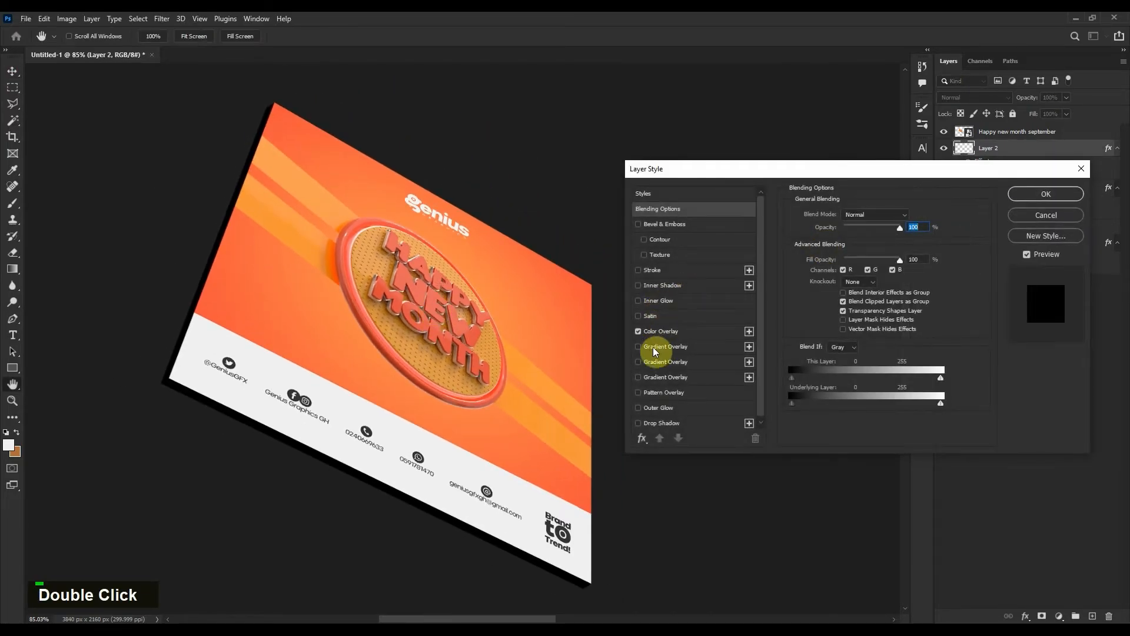
click(655, 351)
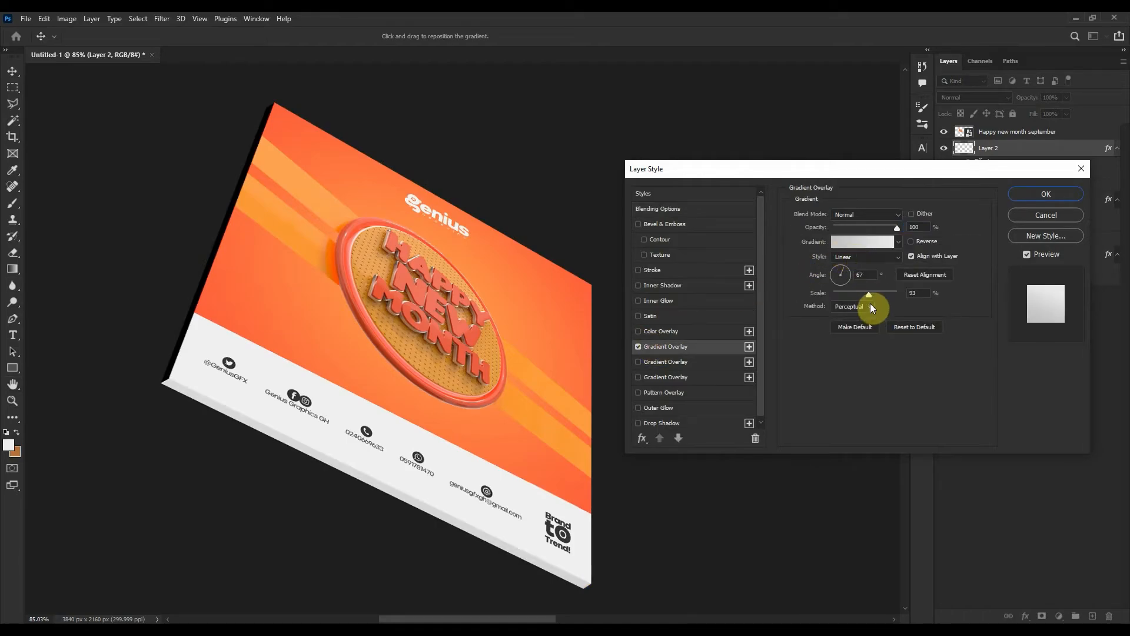
Set the lower edge strip's gradient angle to 144° and its scale to about 138%, and apply the layer style
drag(864, 294, 833, 298)
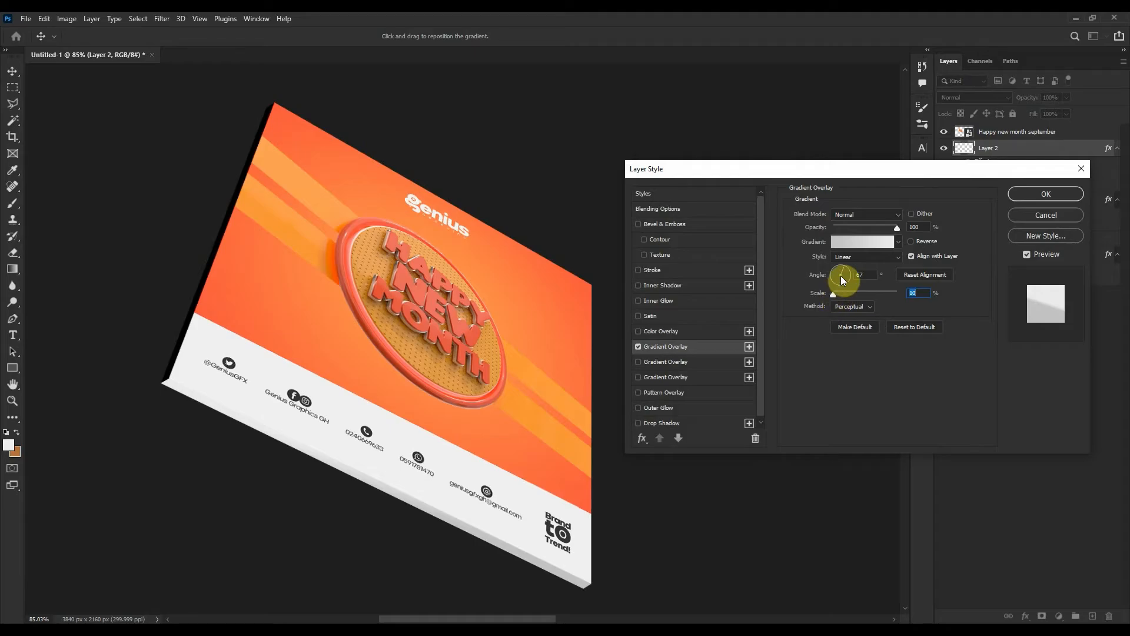
click(844, 275)
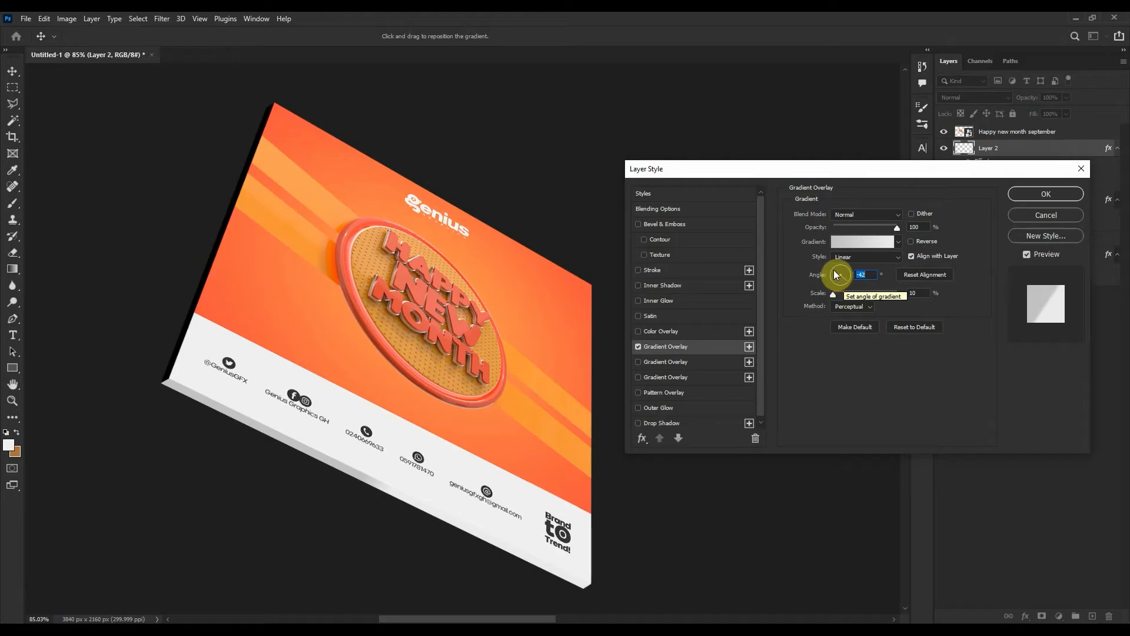
click(834, 271)
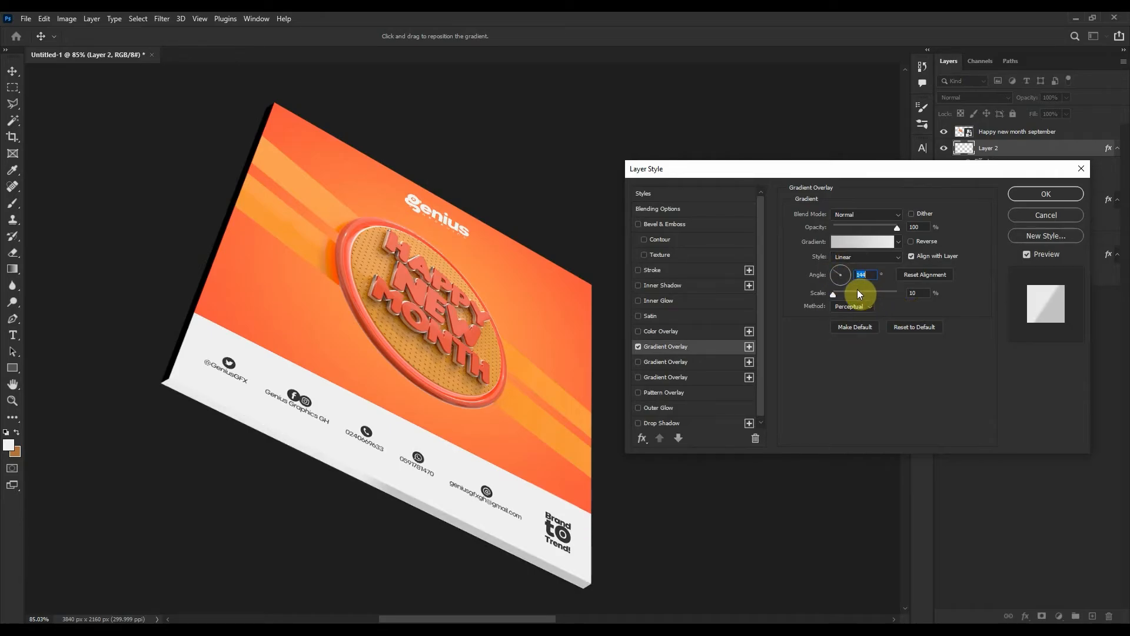
drag(857, 292, 874, 293)
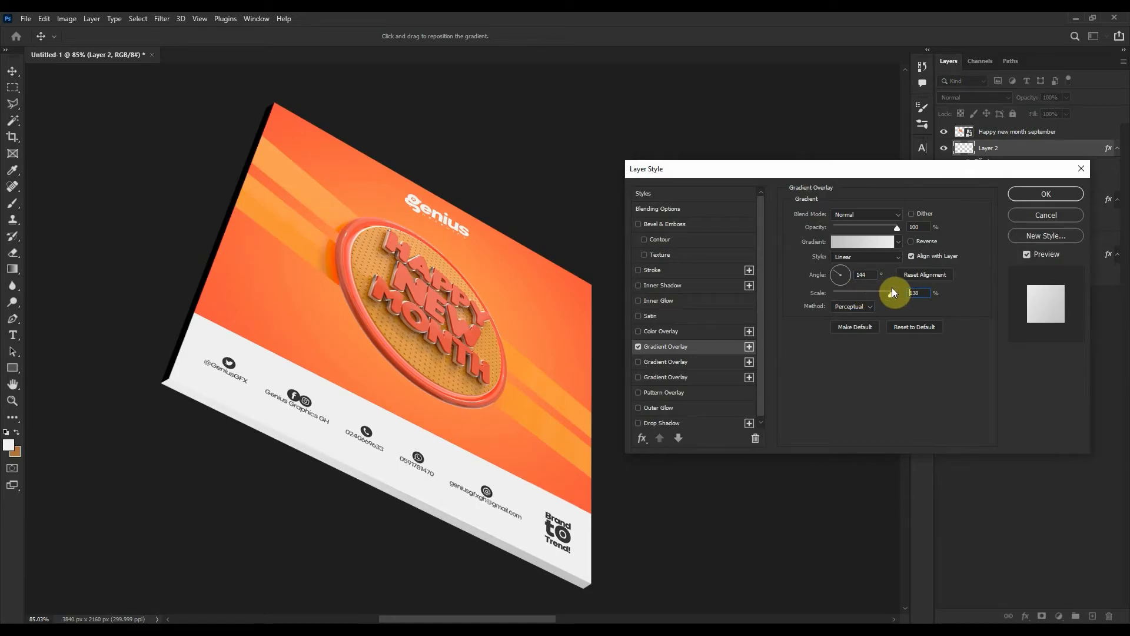
click(1019, 197)
Replace the Happy new month september copy layer's Color Overlay with a light gray linear Gradient Overlay at 67° and about 119% scale
click(1035, 218)
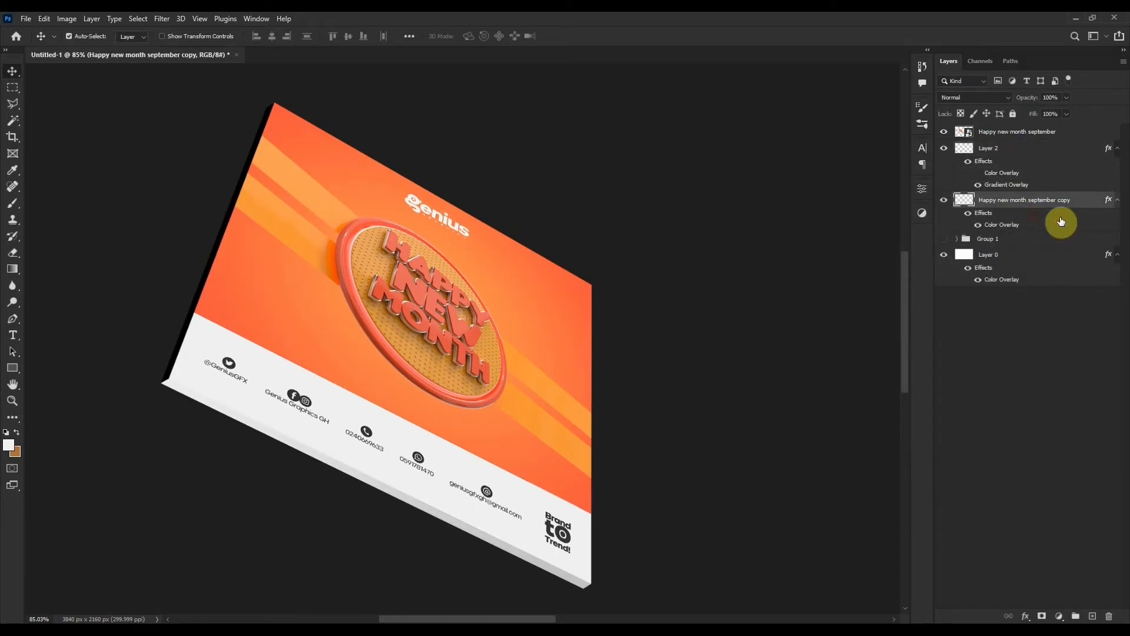
double_click(1090, 204)
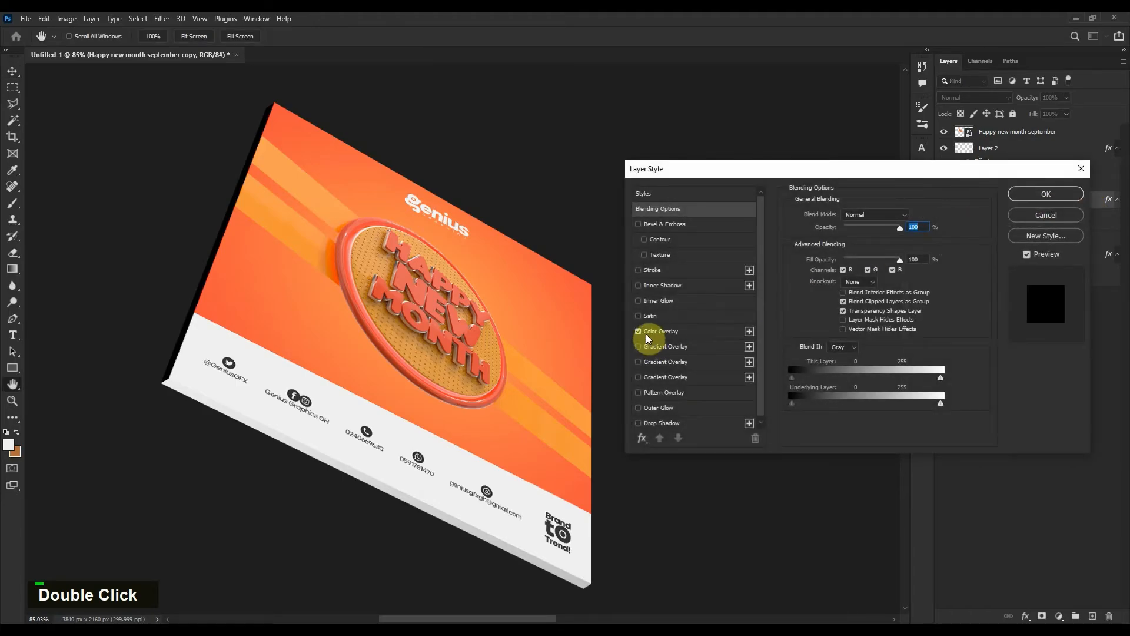
click(640, 331)
click(661, 349)
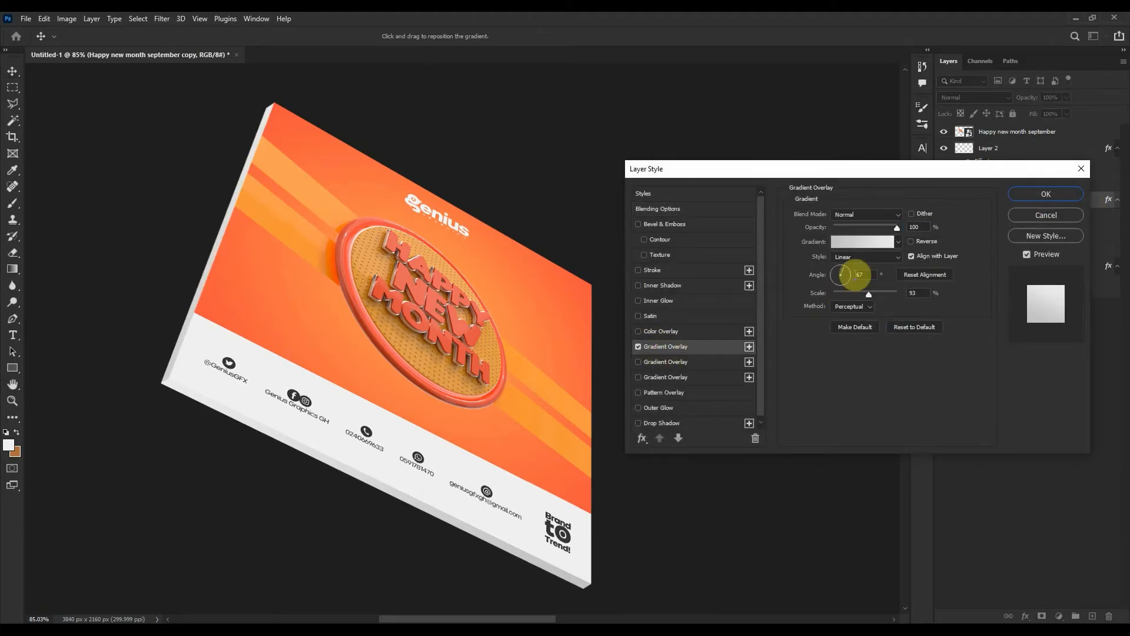
mouse_move(868, 294)
mouse_down()
mouse_move(831, 302)
mouse_move(873, 292)
mouse_up()
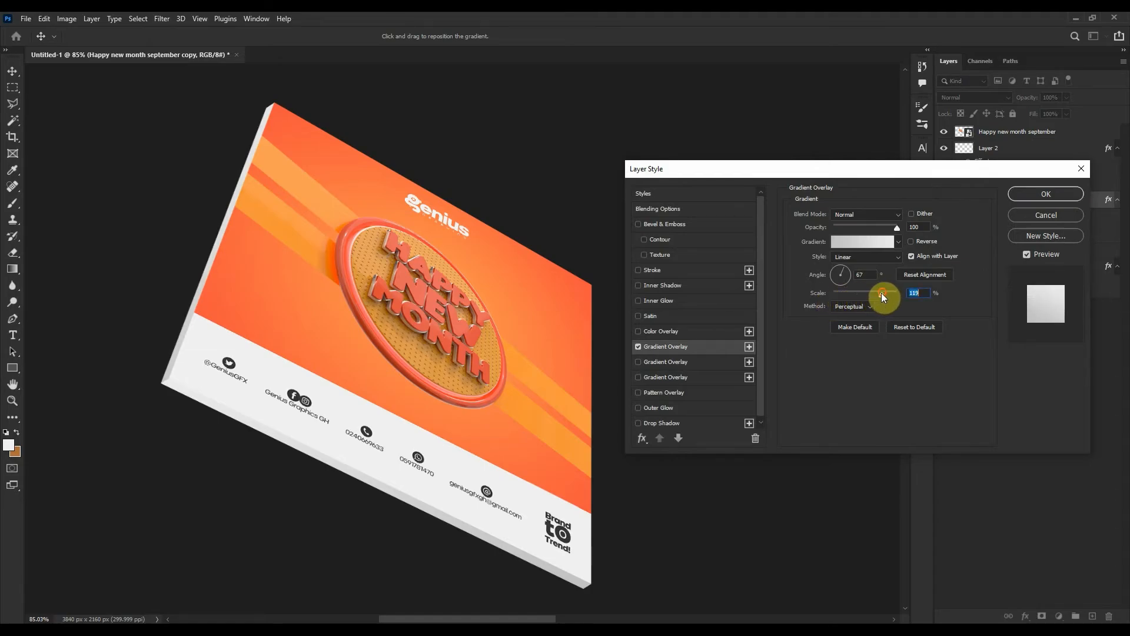
click(1019, 193)
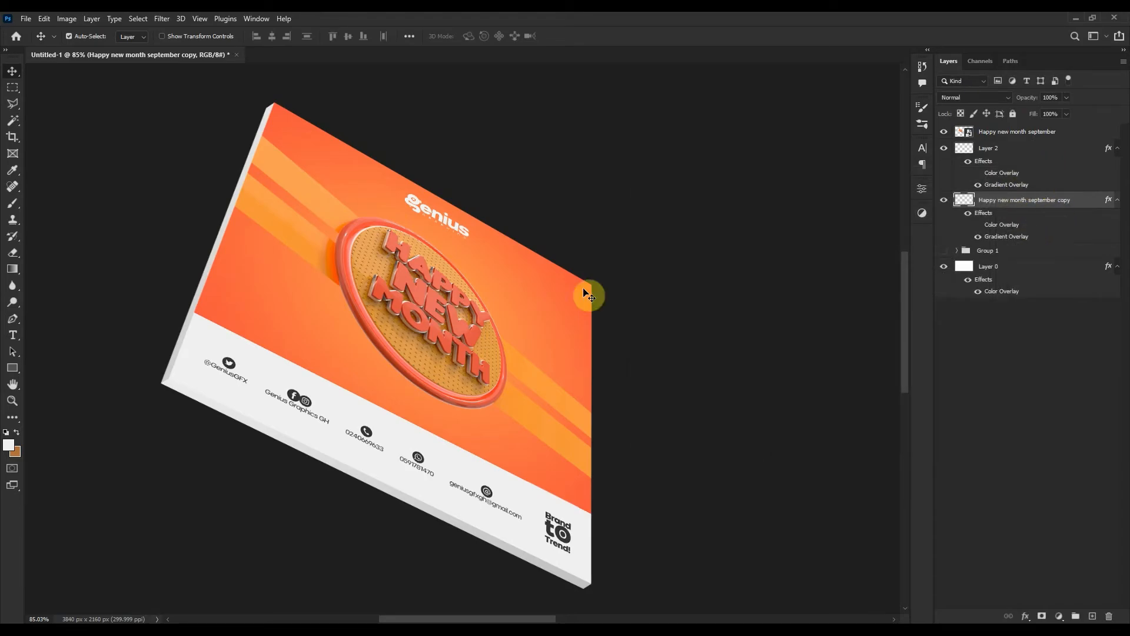
Group the orange image layer together with its two edge strip layers
scroll(468, 302, down, 4)
drag(470, 309, 400, 317)
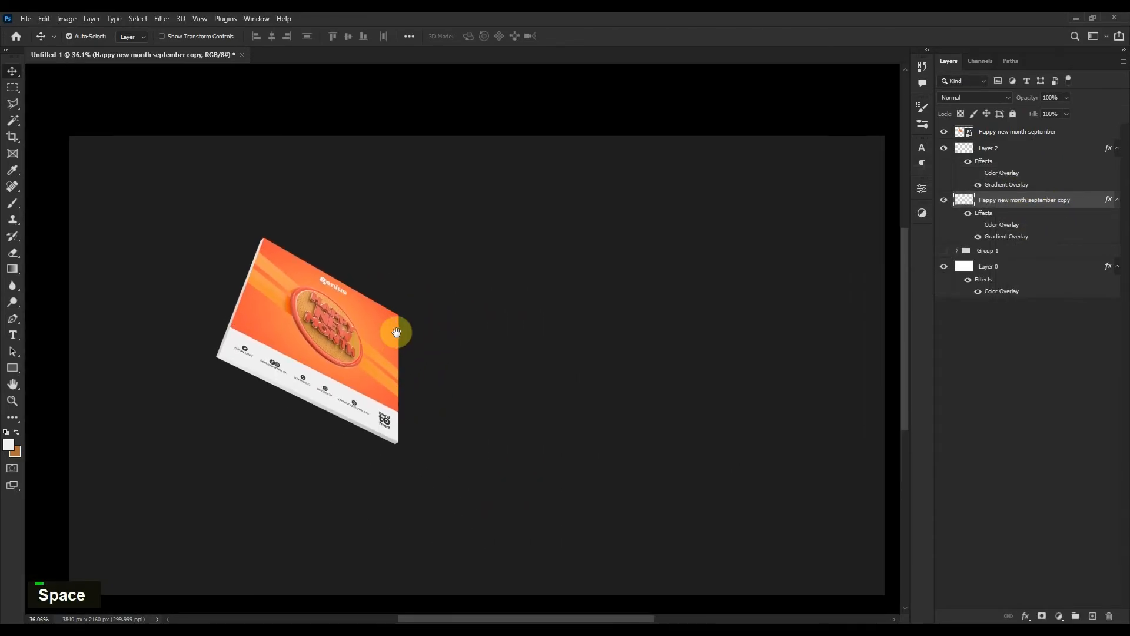
shift+click(1082, 133)
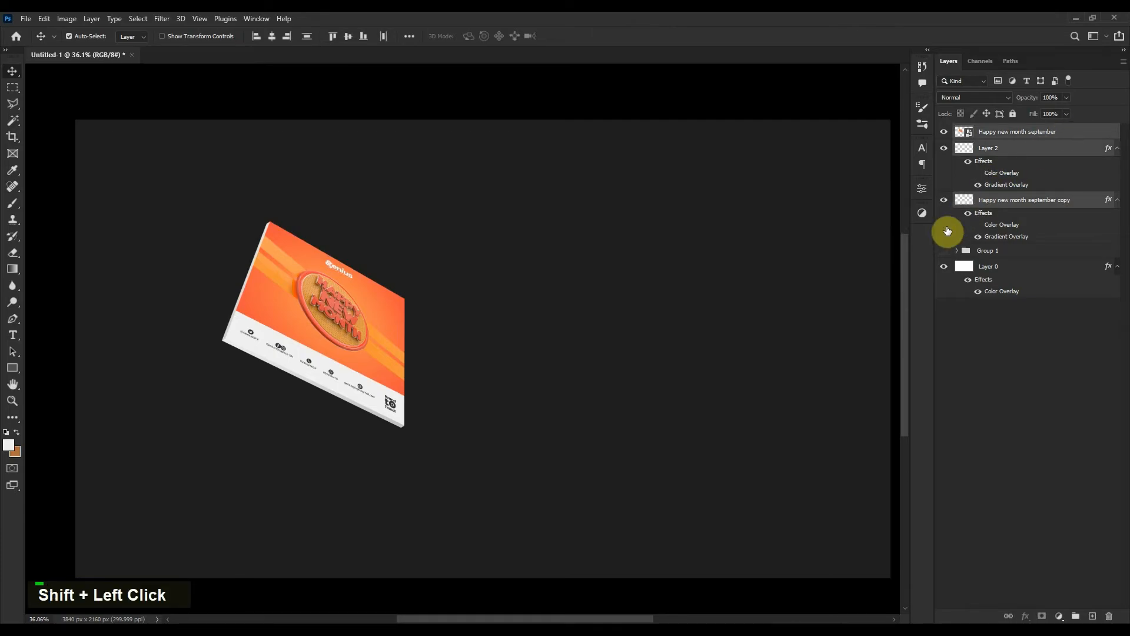
key(ctrl+g)
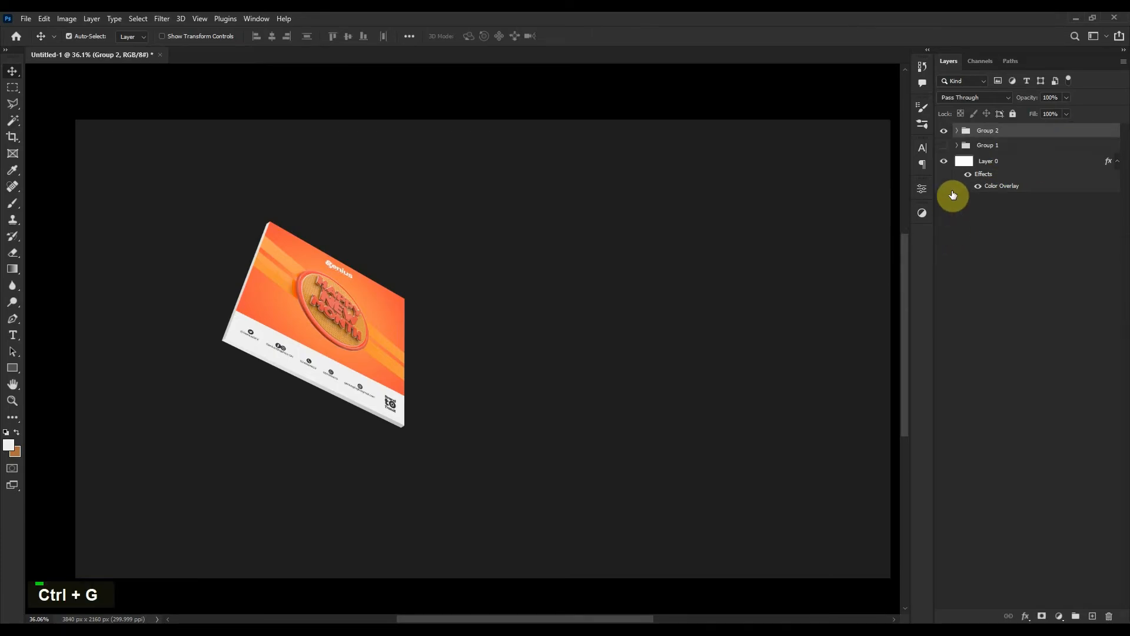
Show the phone-screen group (Group 1) and shift the orange post group (Group 2) slightly to the right over it
click(943, 145)
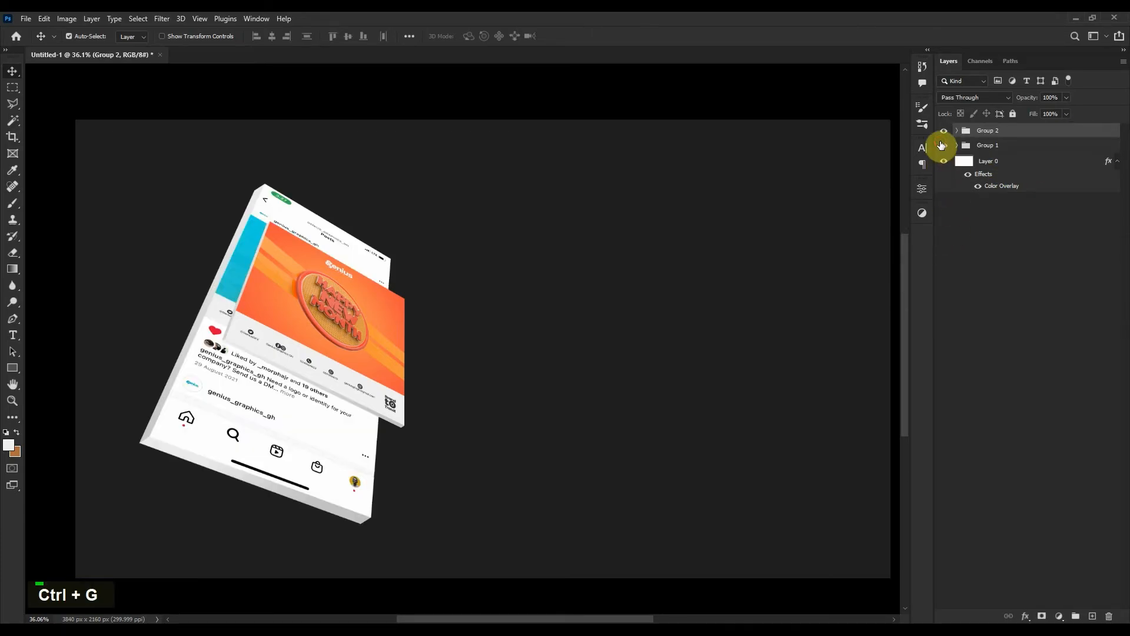
click(603, 314)
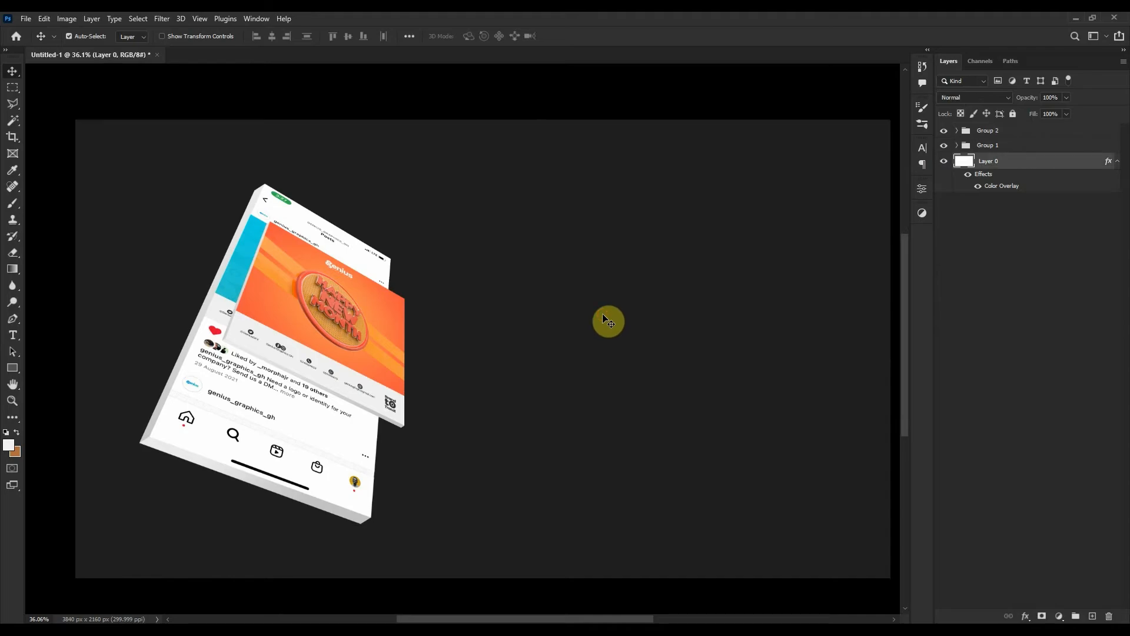
click(1026, 132)
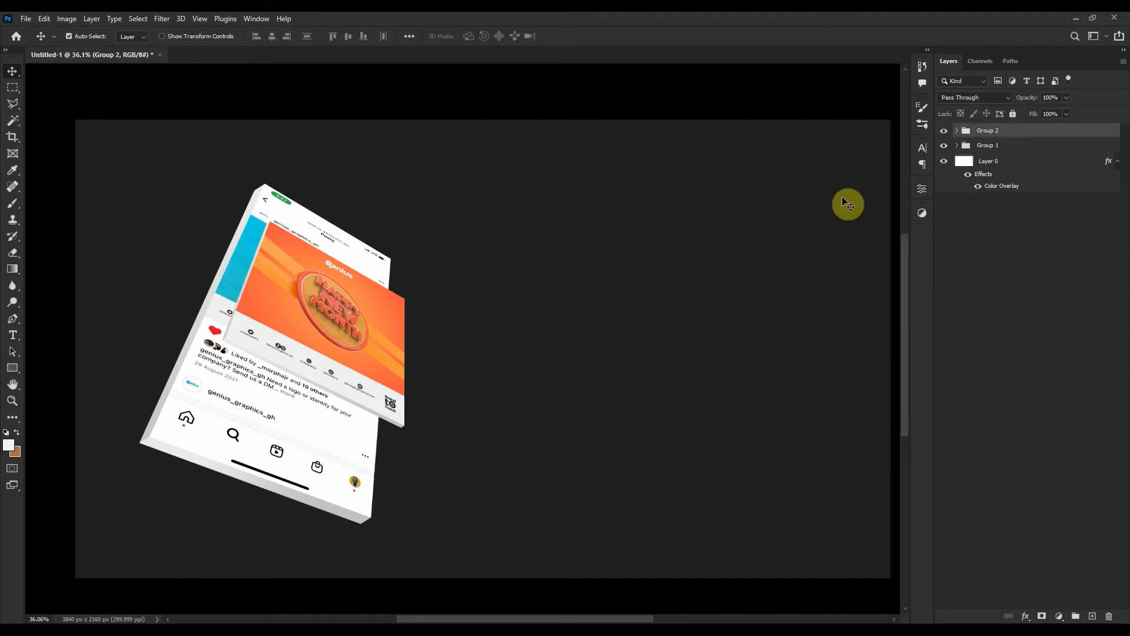
key(ctrl+t)
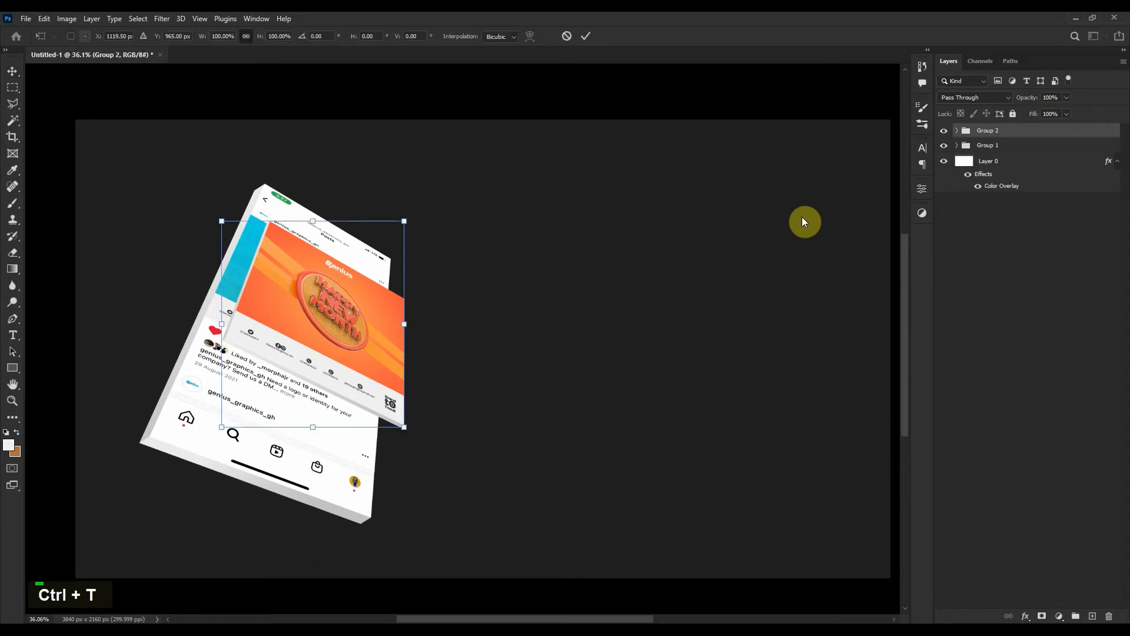
drag(333, 334, 339, 335)
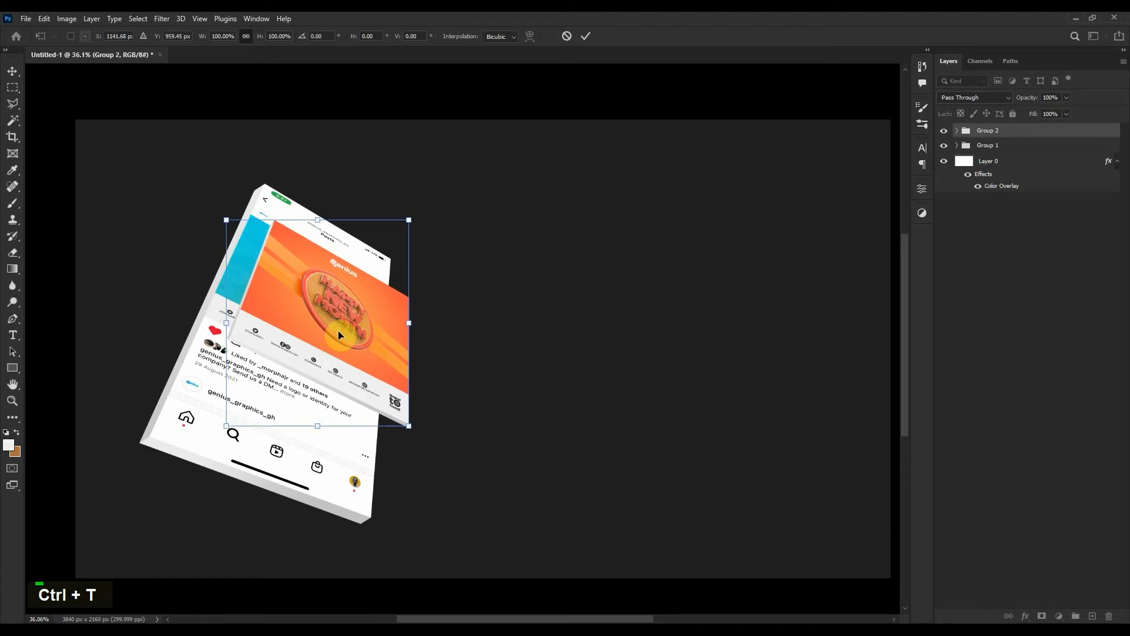
double_click(337, 332)
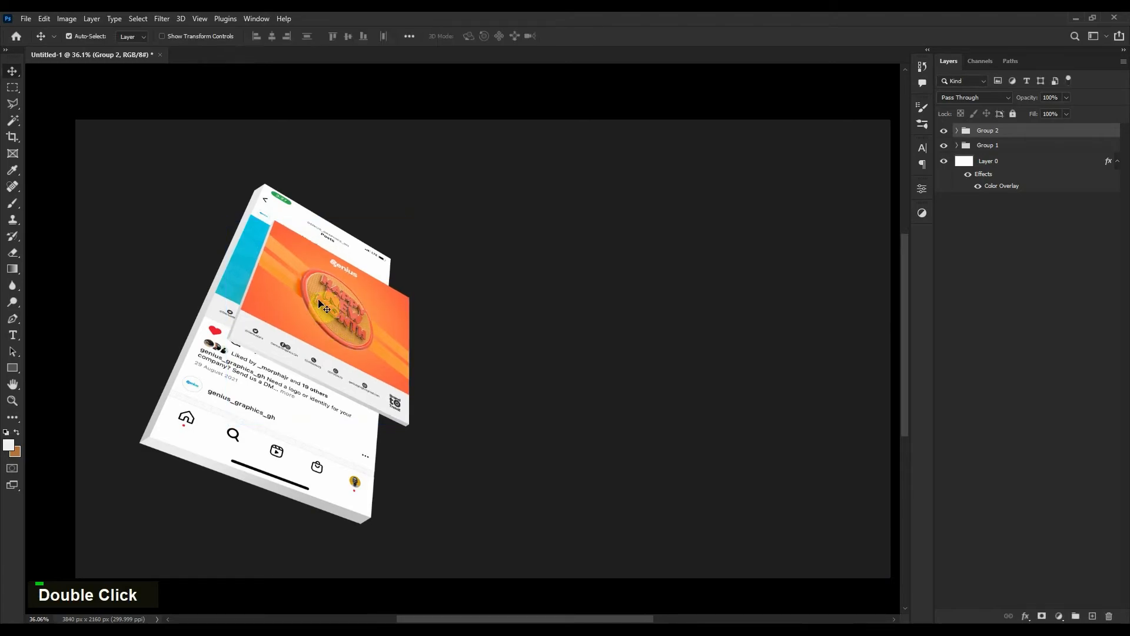
Duplicate the Happy new month september layer beneath Group 2 and offset the copy down and to the left of the orange post
alt+scroll(321, 305, up, 5)
click(372, 315)
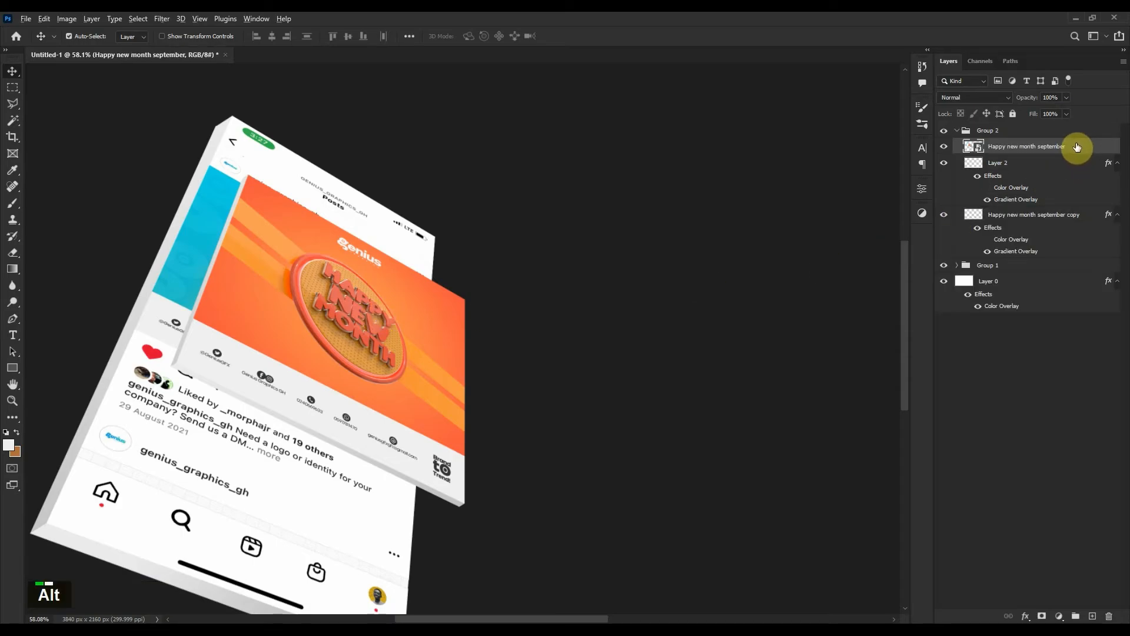
drag(1085, 147, 1064, 257)
click(956, 130)
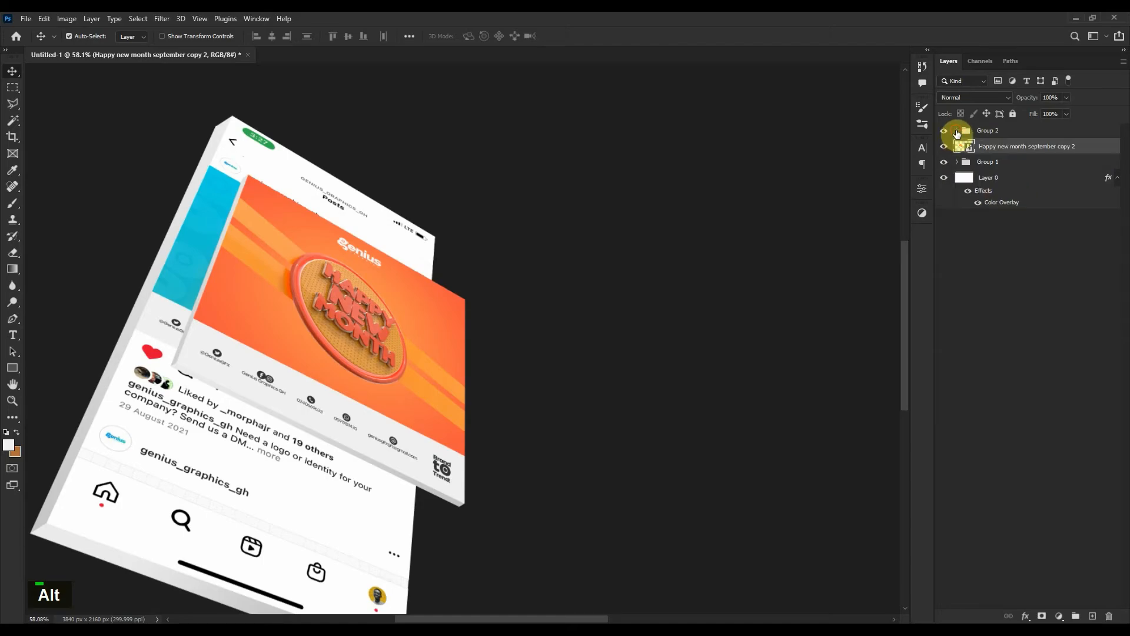
key(ctrl+t)
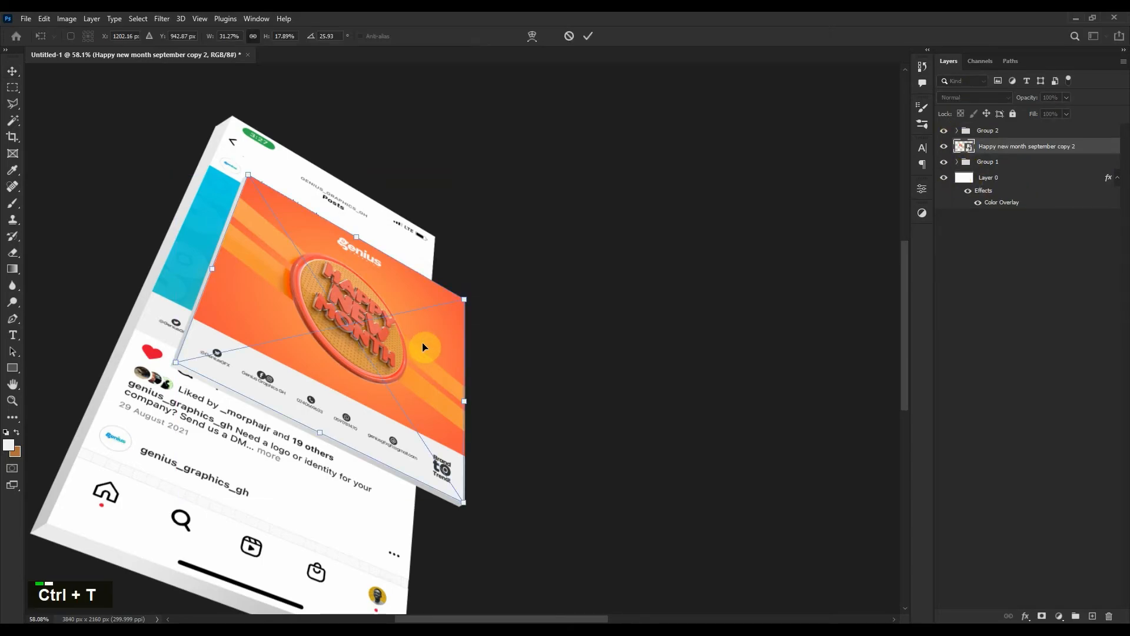
drag(422, 343, 383, 355)
double_click(383, 355)
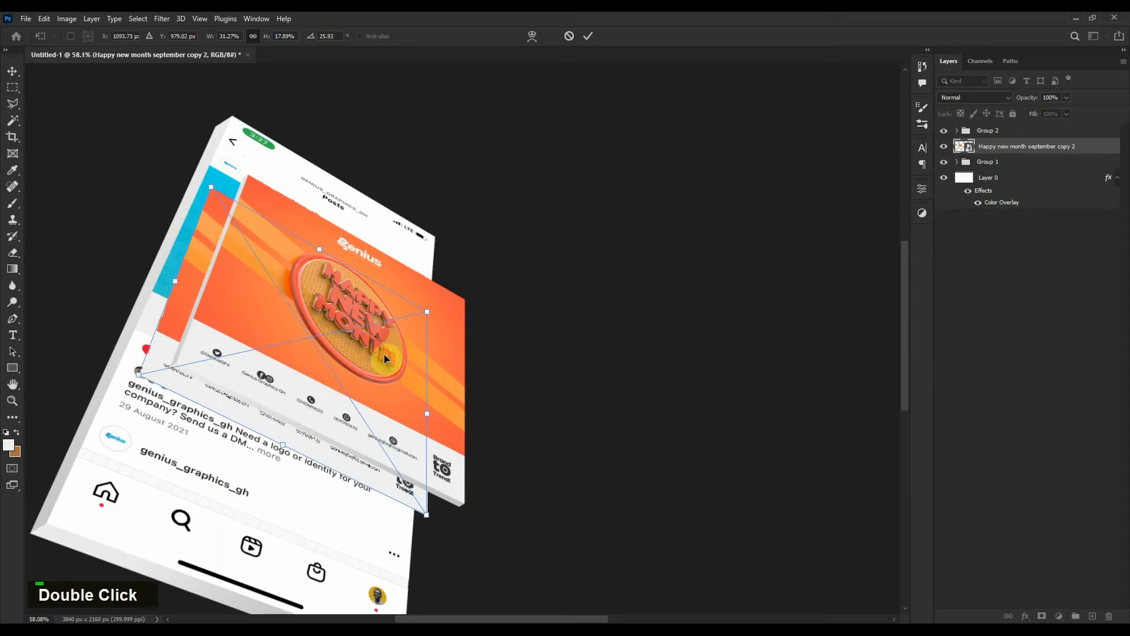
Apply a pink-red Color Overlay (#f41463) to the Happy new month september copy 2 layer
double_click(1093, 153)
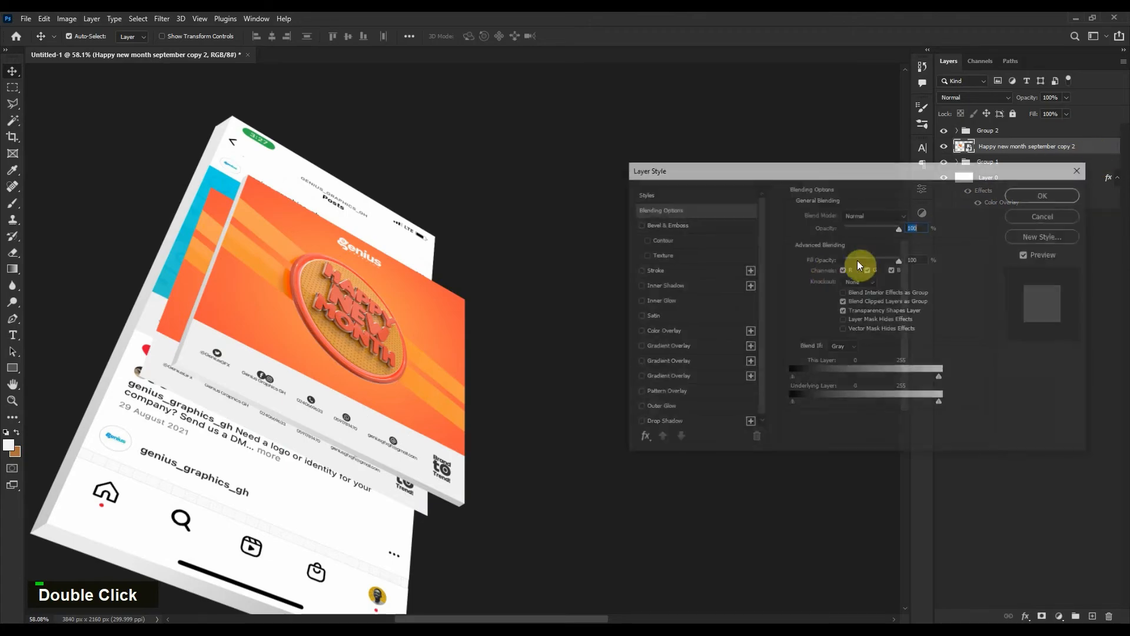
click(660, 330)
click(911, 215)
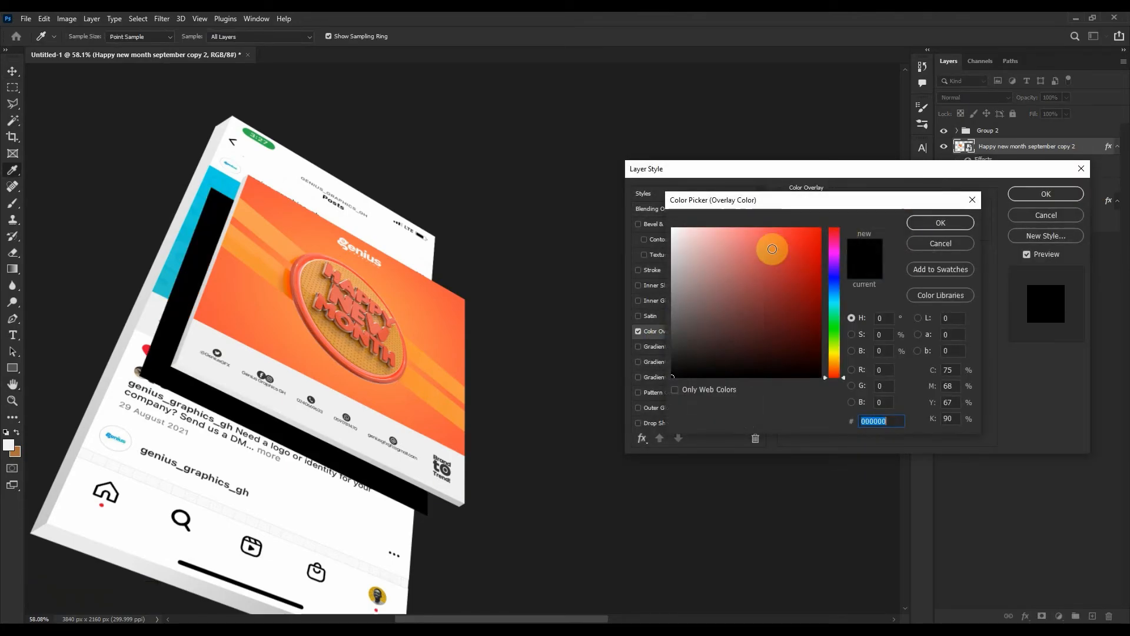
drag(771, 245, 820, 237)
click(806, 240)
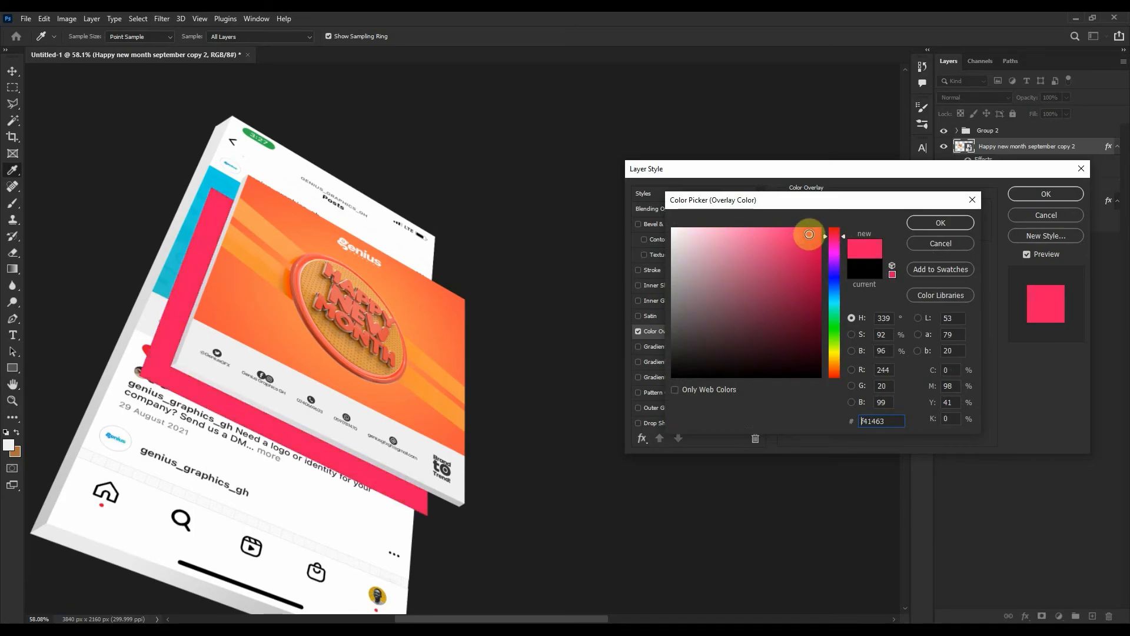
click(960, 223)
click(1036, 193)
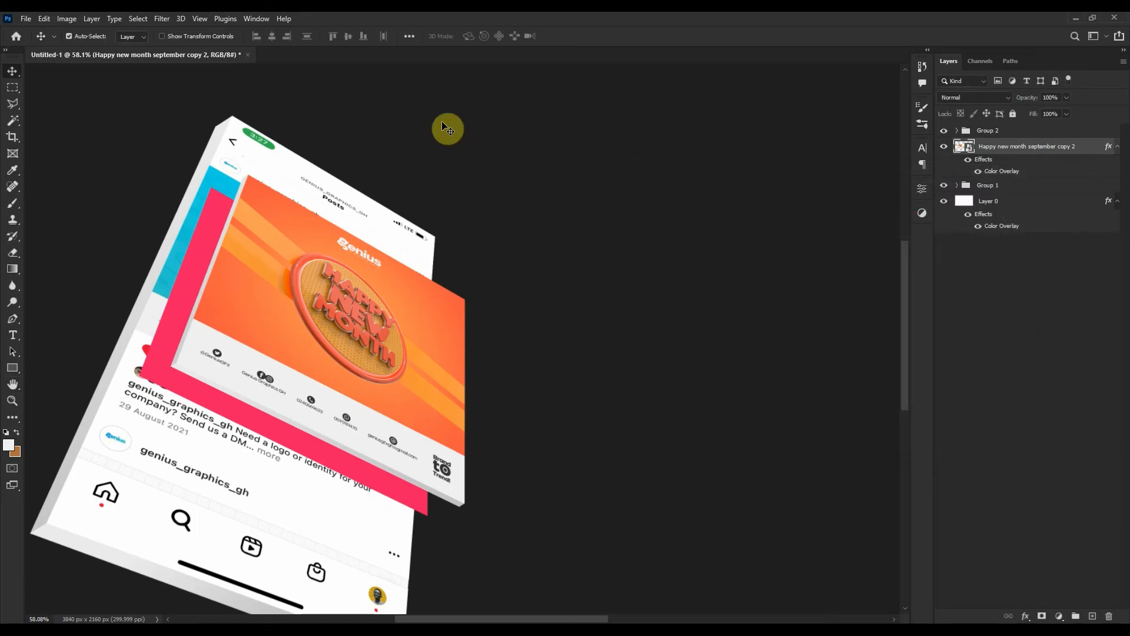
Blur the pink copy with a Gaussian Blur of 84.1 pixels radius to form a soft colored shadow
click(168, 17)
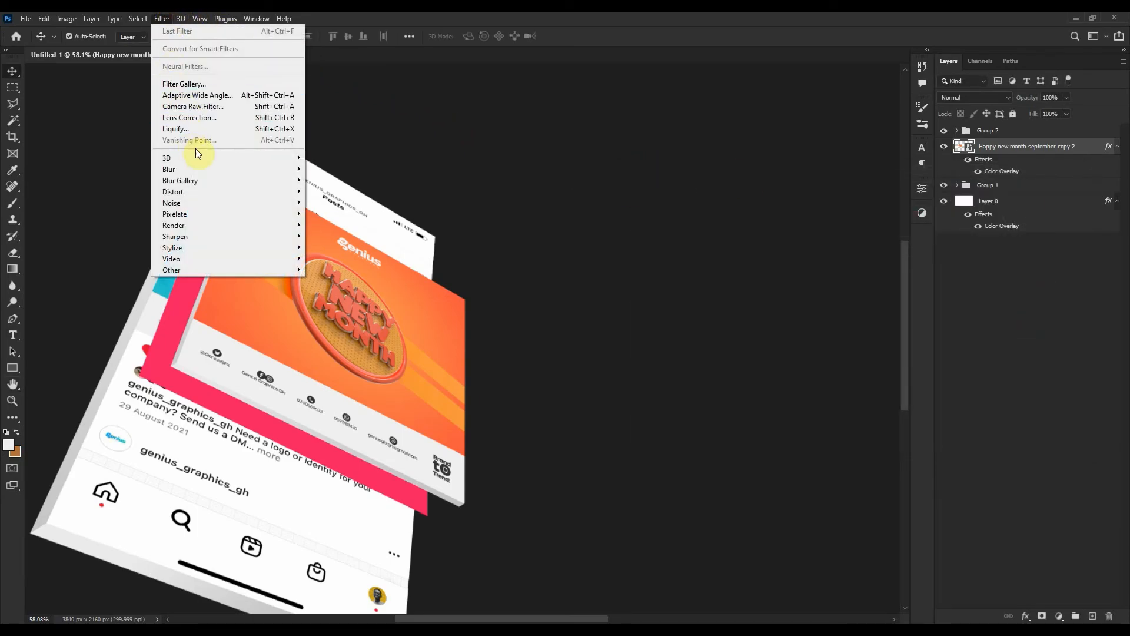
mouse_move(242, 169)
click(335, 214)
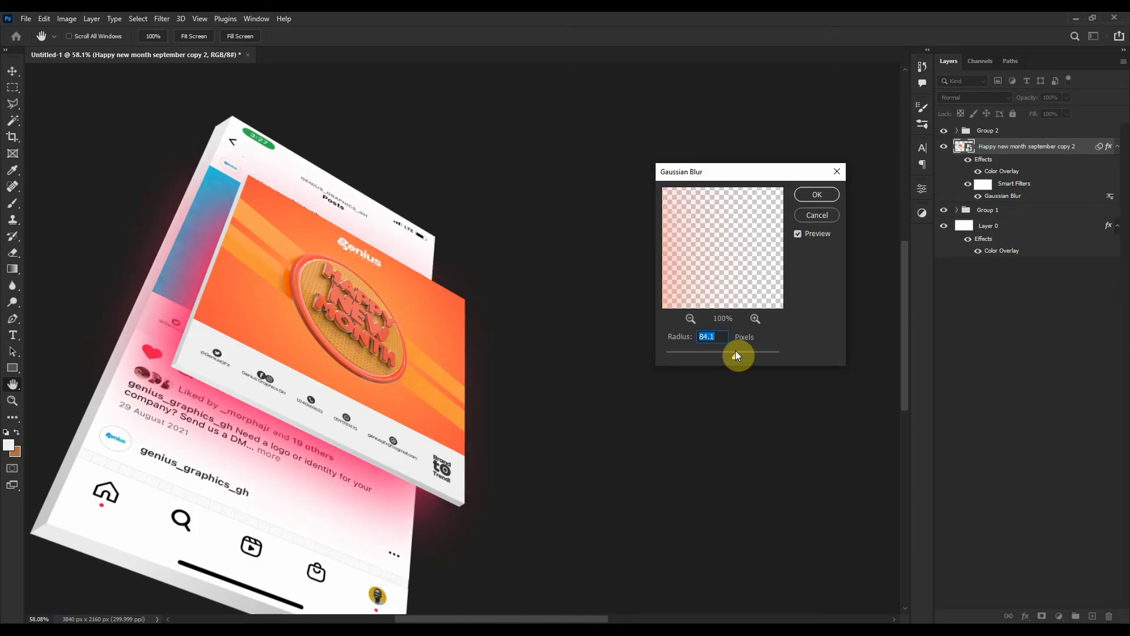
click(818, 195)
Move the pink shadow further left and distort its corners to follow the phone screen's perspective
key(v)
scroll(457, 277, down, 3)
scroll(457, 281, up, 2)
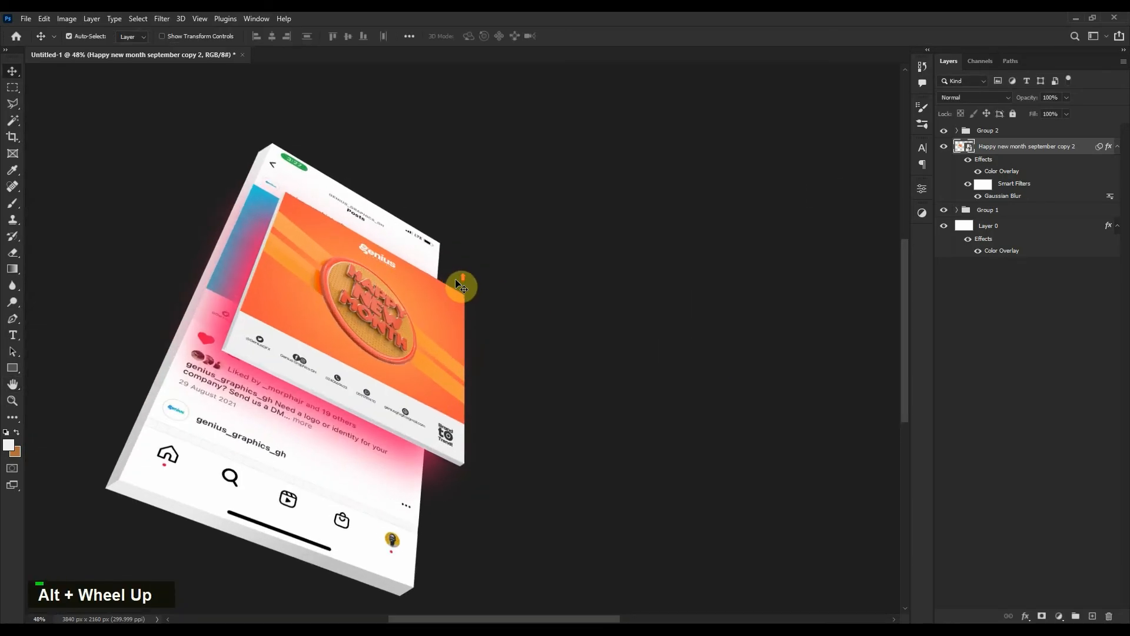
key(ctrl+t)
drag(389, 370, 372, 362)
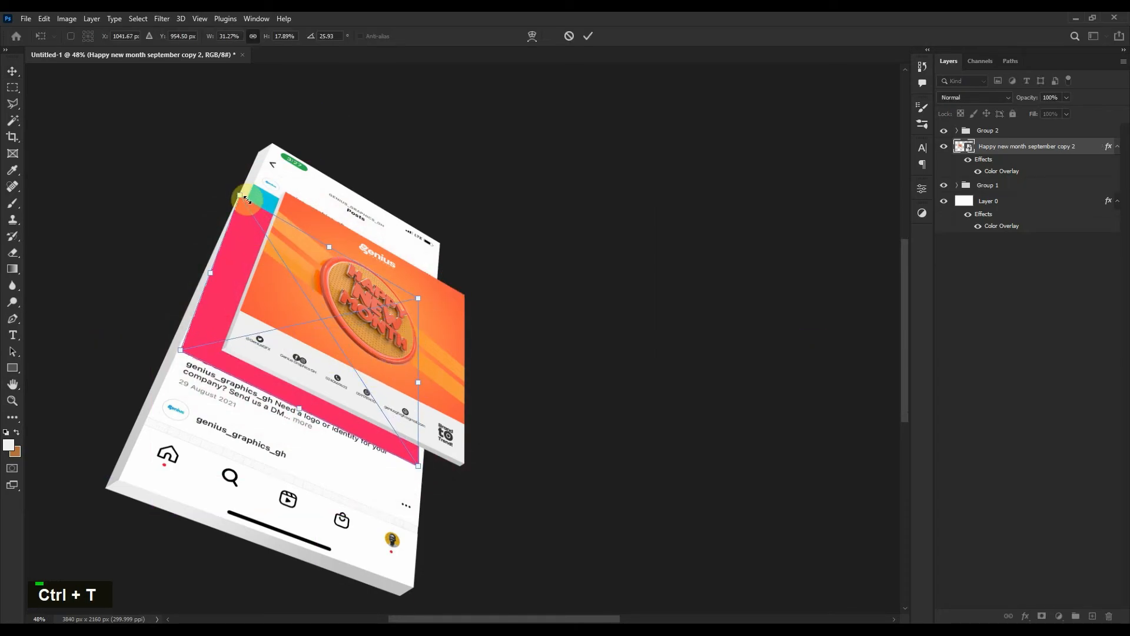
right_click(269, 221)
click(303, 291)
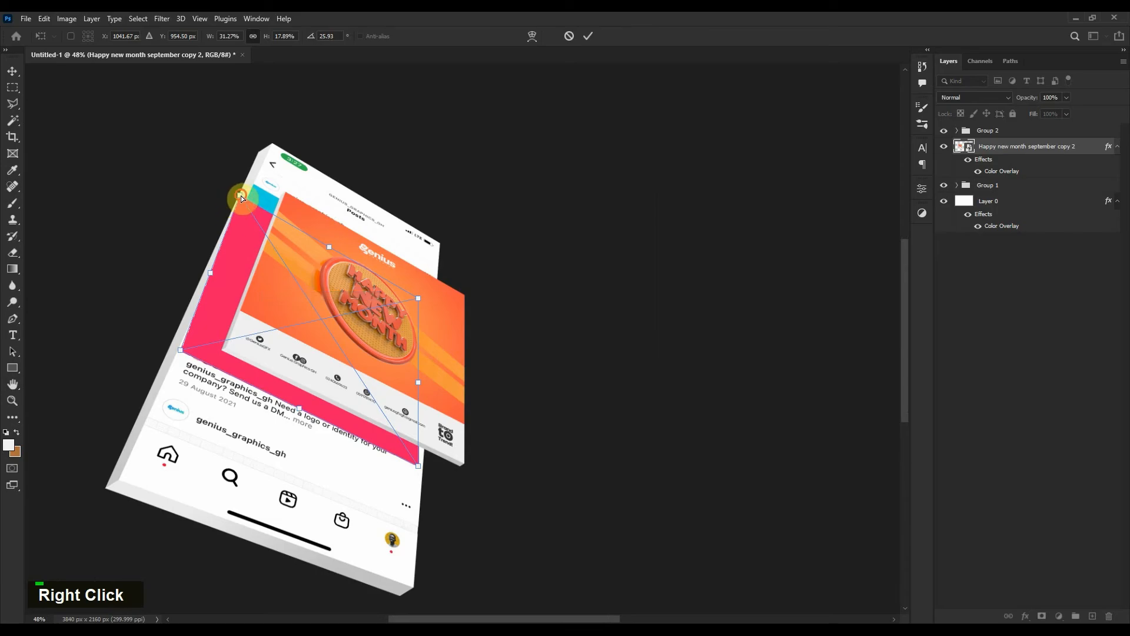
drag(241, 197, 248, 198)
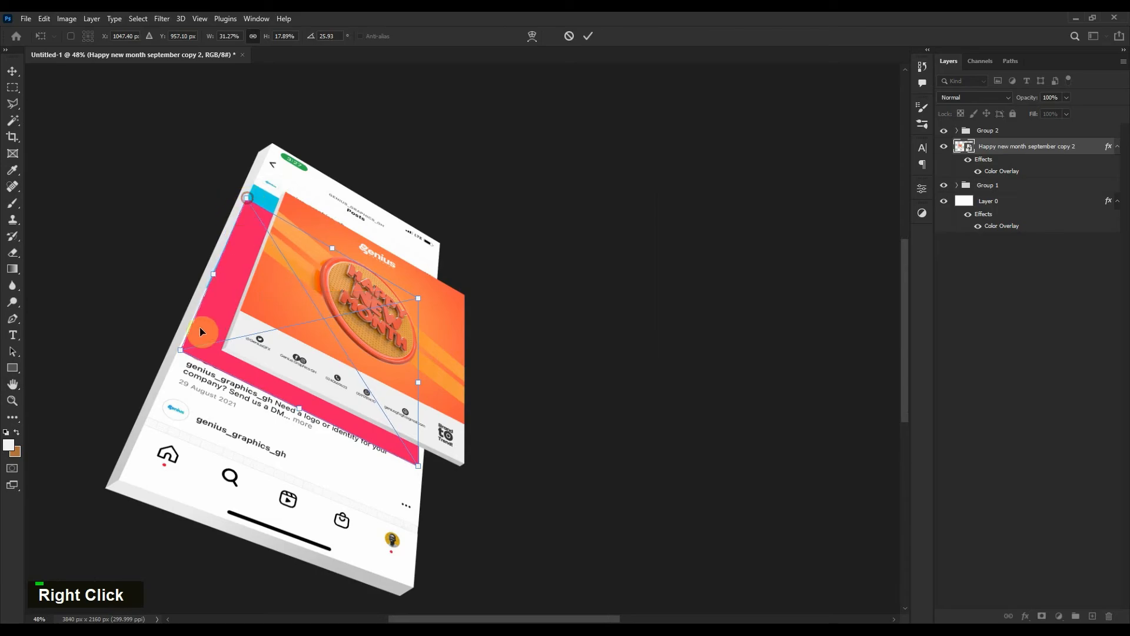
drag(180, 350, 176, 345)
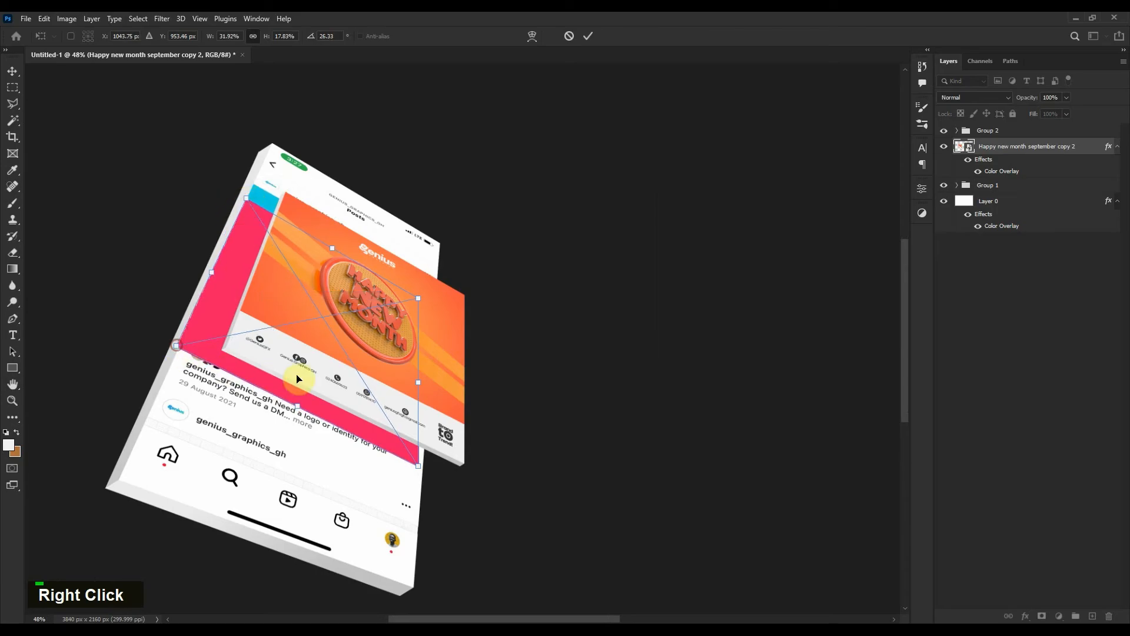
drag(418, 298, 427, 304)
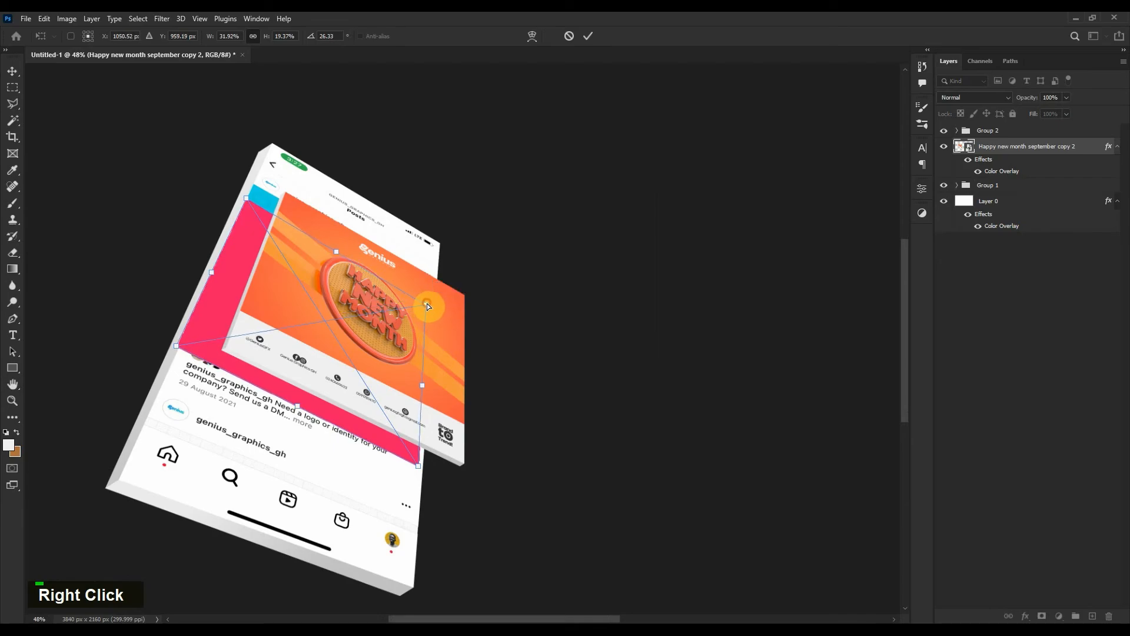
double_click(387, 328)
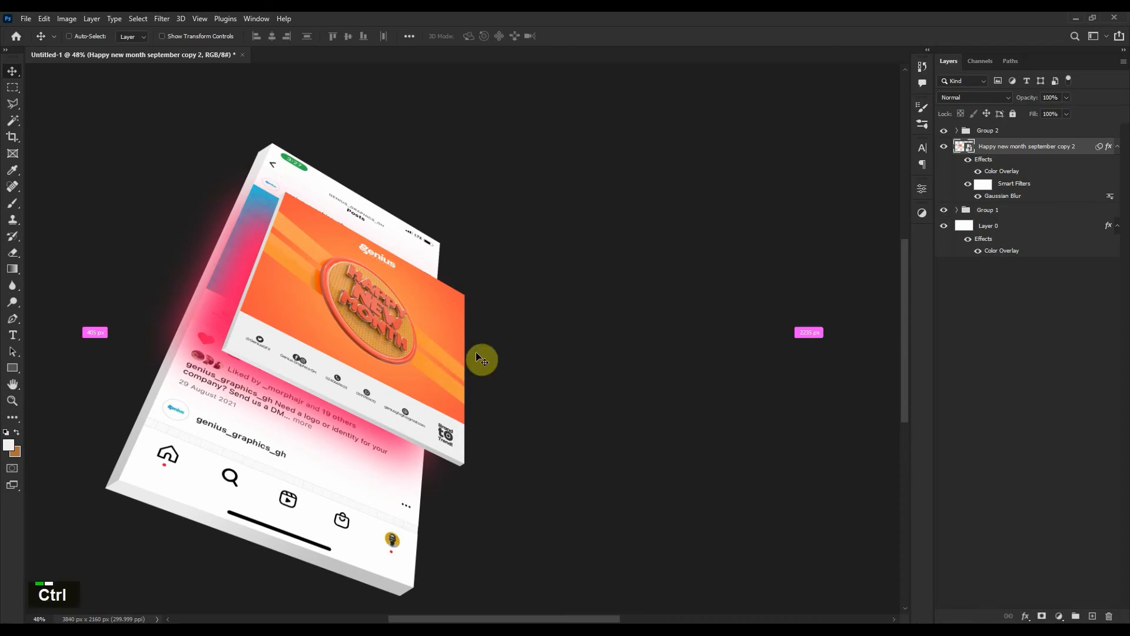
Nudge the distorted pink shadow slightly to the right beneath the orange post and apply the transform
key(ctrl+t)
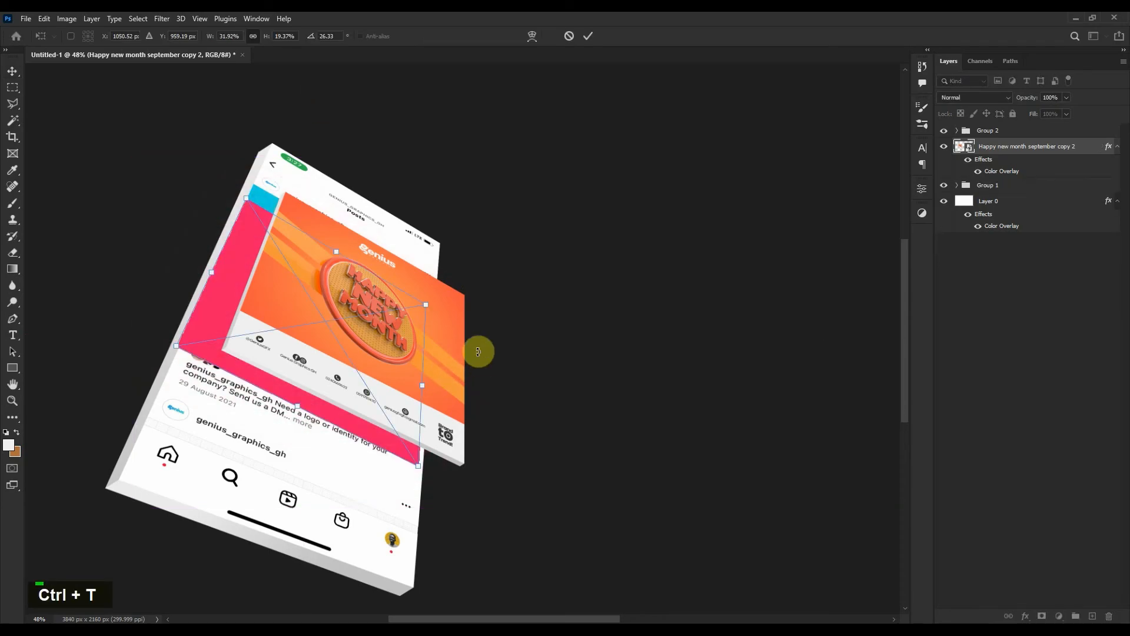
drag(356, 328, 363, 334)
key(Up)
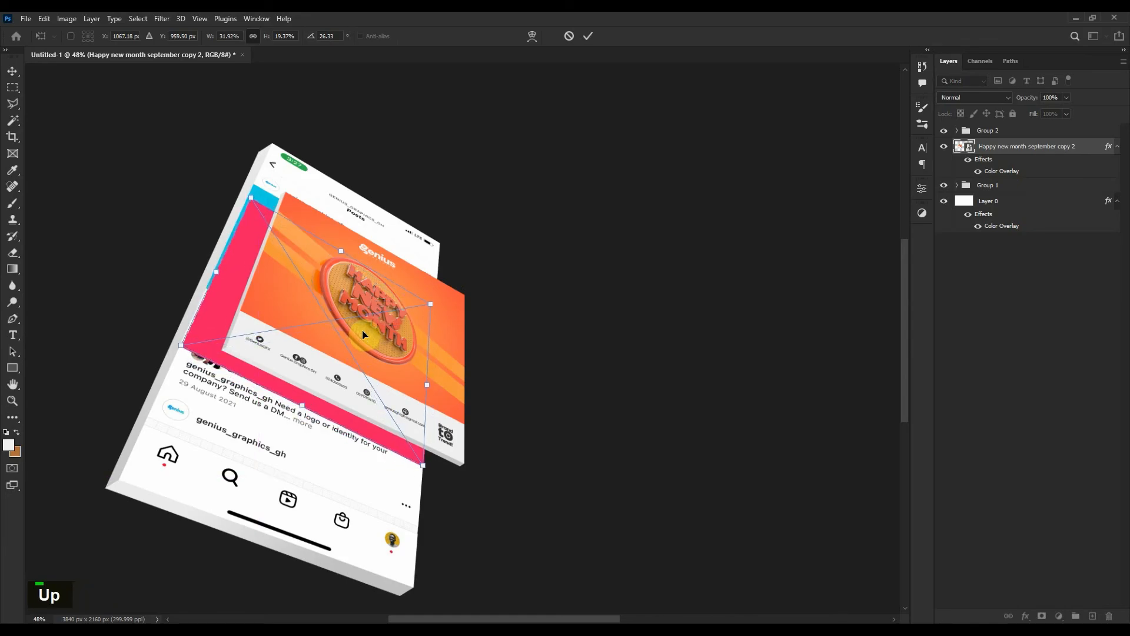
key(Left)
key(Left)
key(Return)
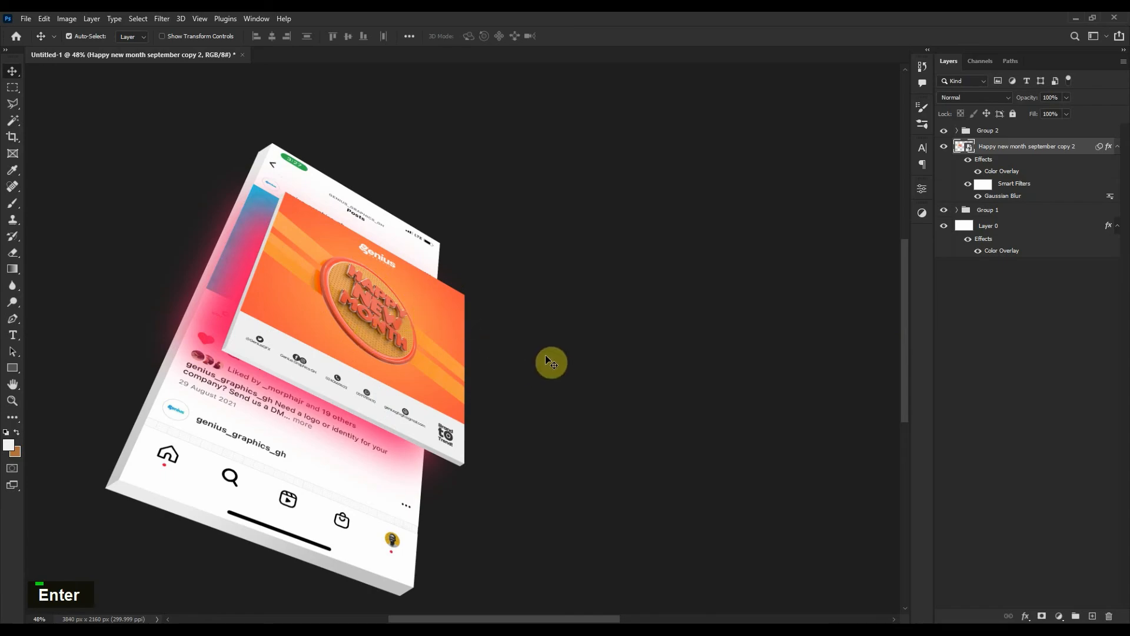
Hide the Color Overlay effect on the background Layer 0
scroll(547, 353, down, 2)
drag(554, 352, 497, 335)
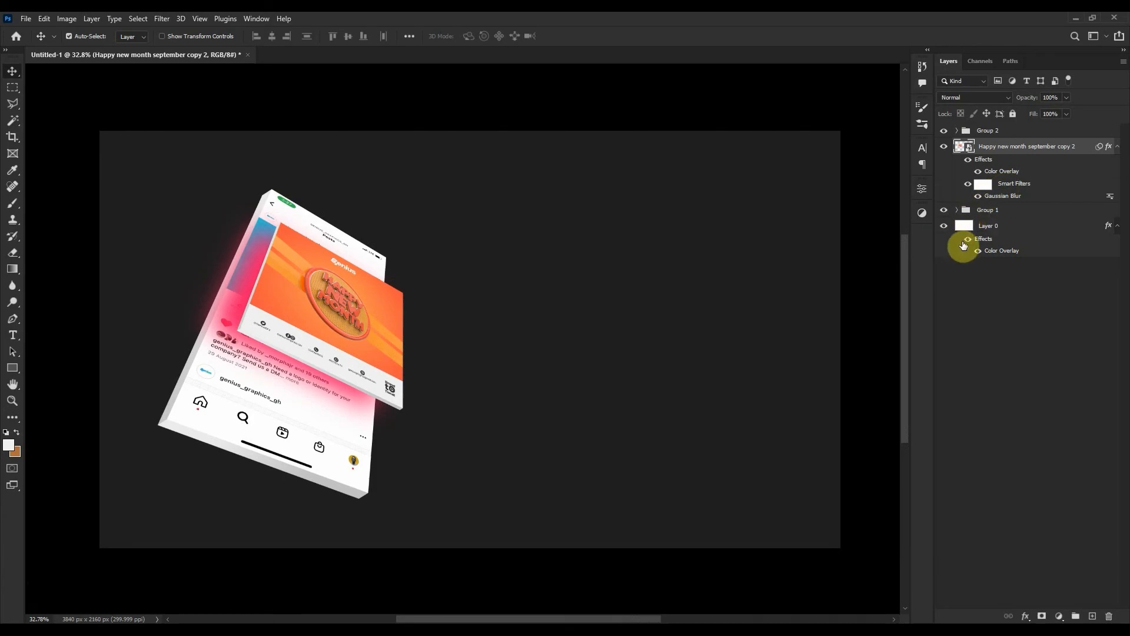
click(977, 251)
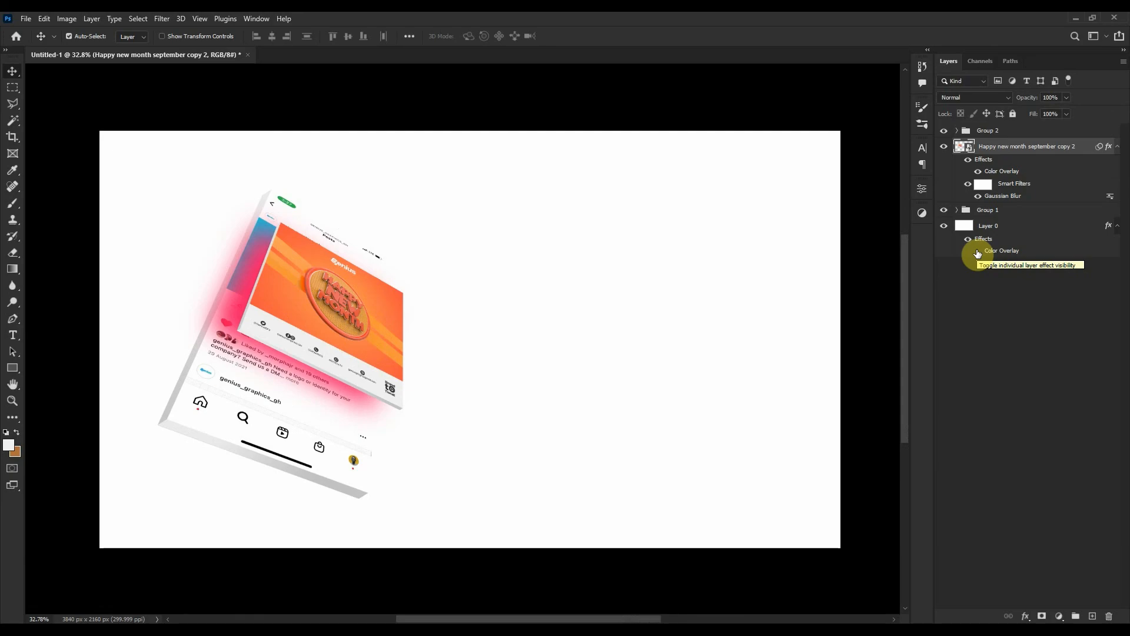
Group Group 1, the pink shadow layer and Group 2 together, and name the new group Screenshots
click(1028, 210)
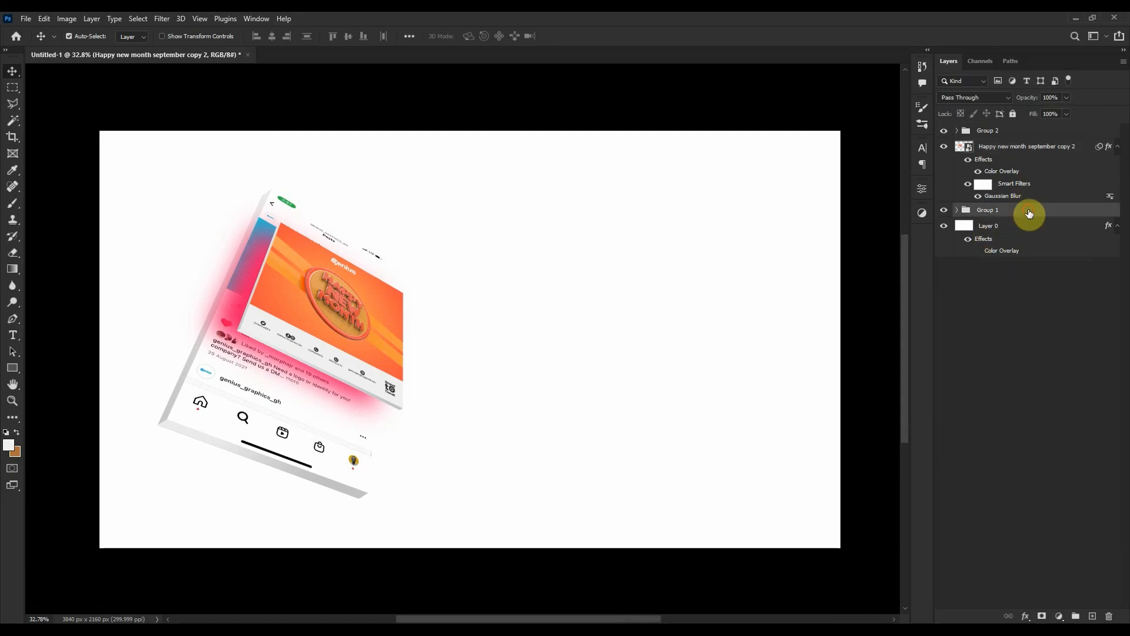
shift+click(1043, 132)
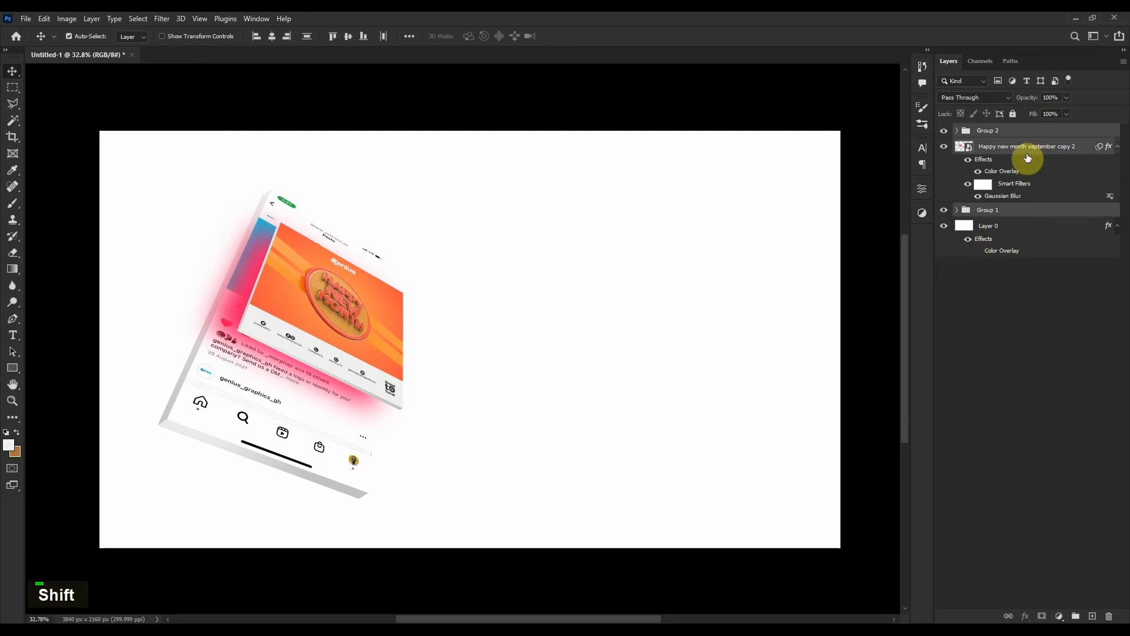
key(ctrl+g)
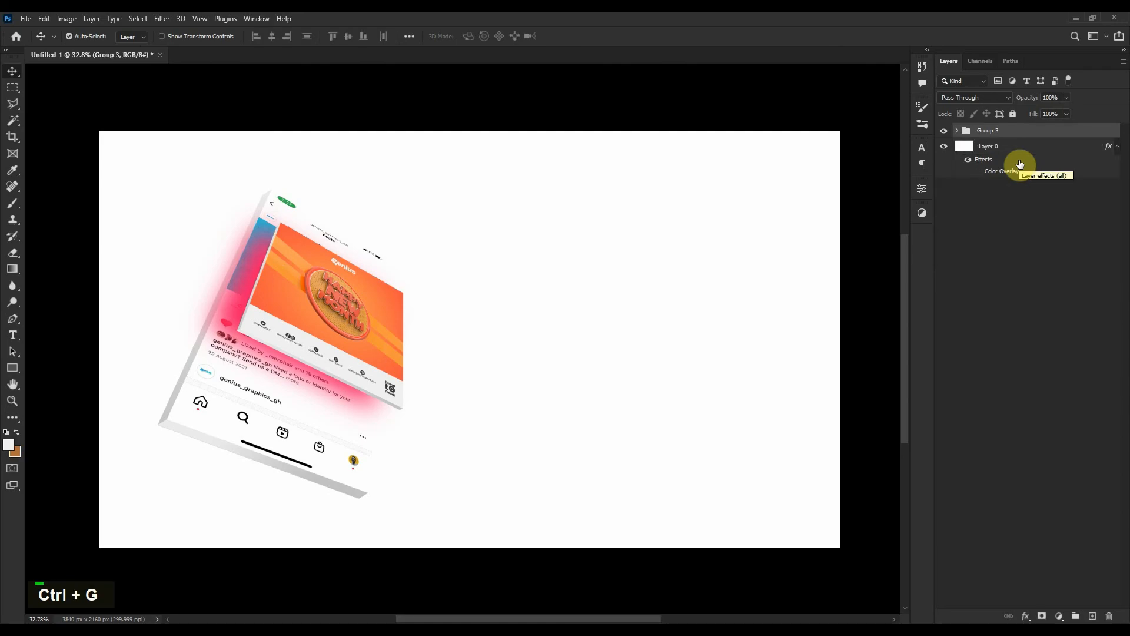
double_click(988, 131)
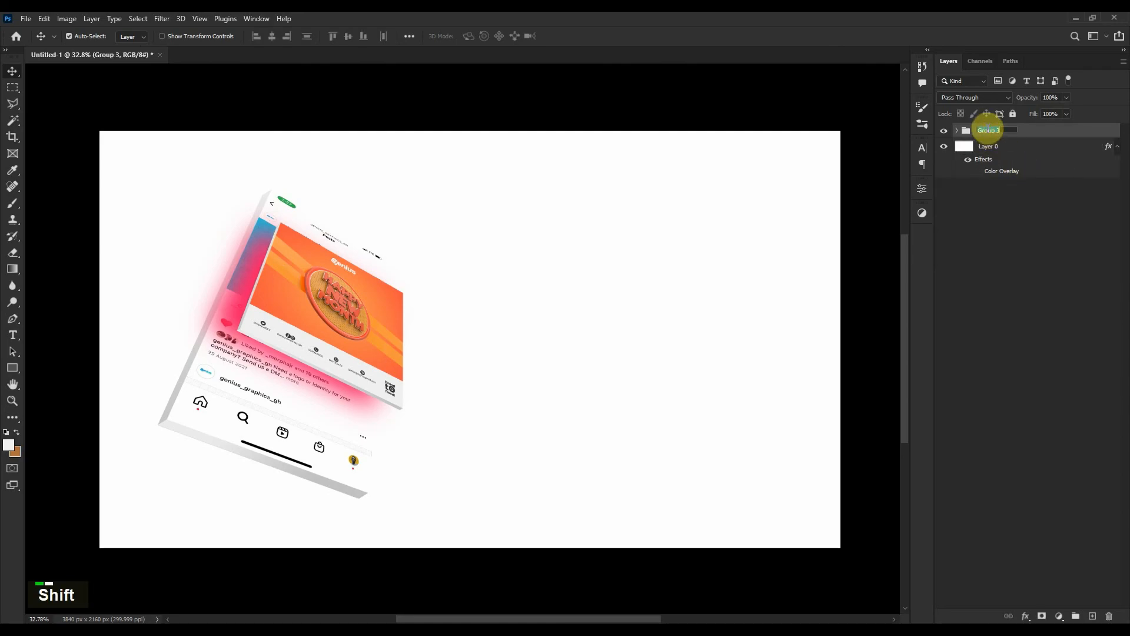
text(Screensh)
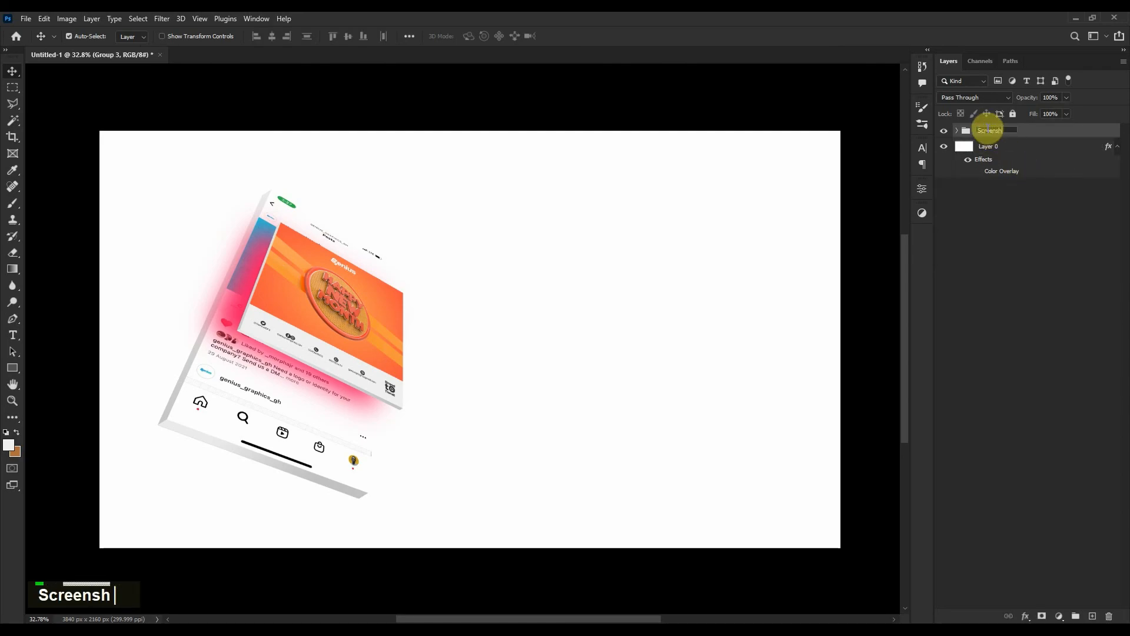
text(ots)
key(Return)
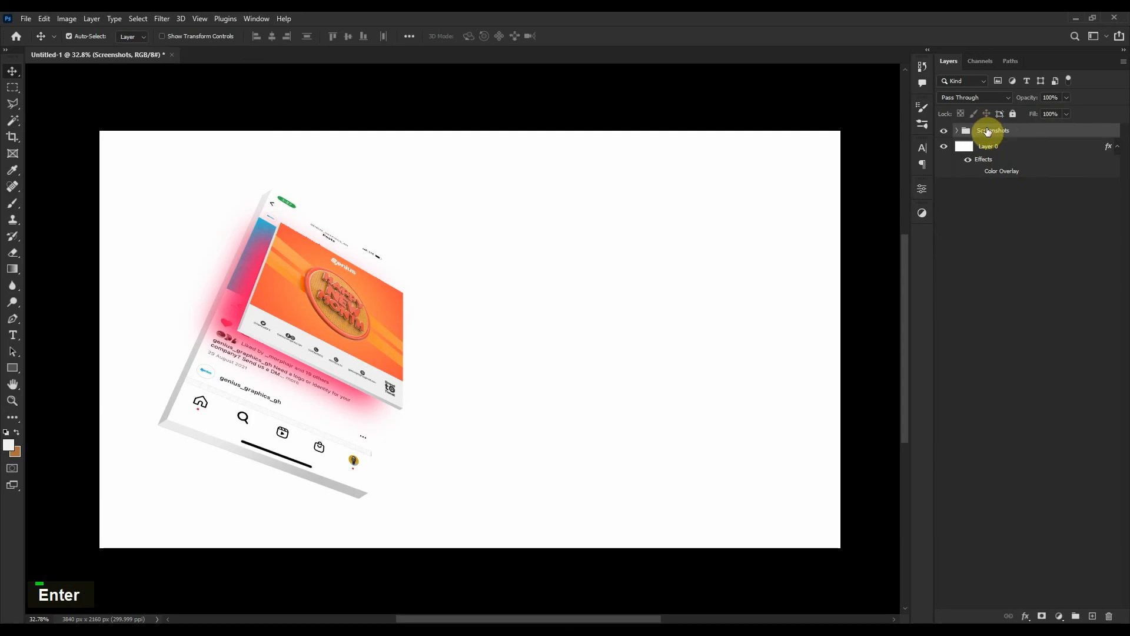